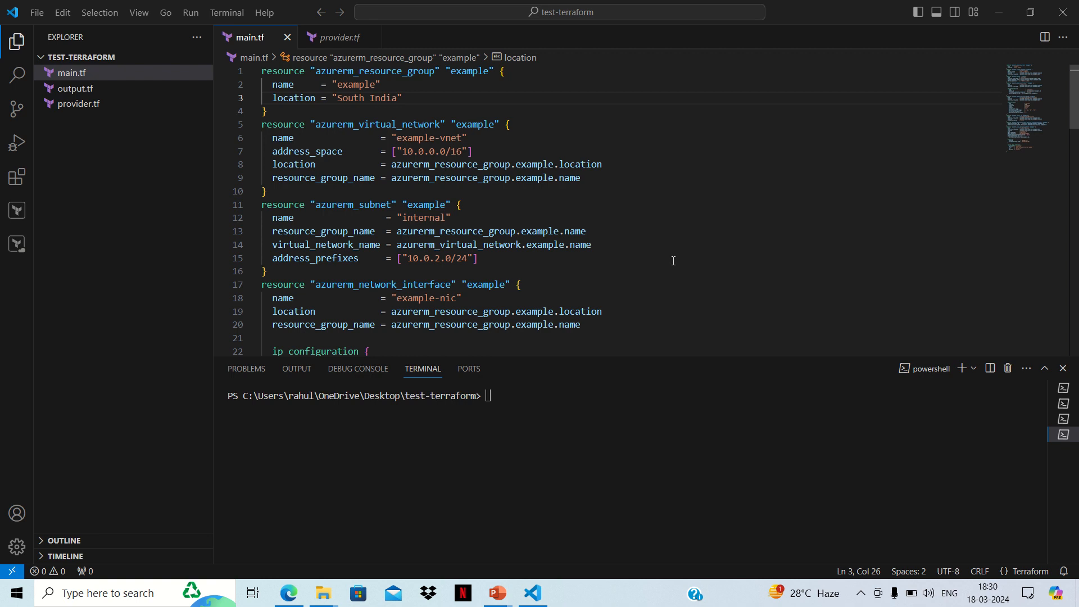
Step: Review the Azure resource definitions in main.tf, from the resource group through the Linux virtual machine
scroll(673, 260, "down", 5)
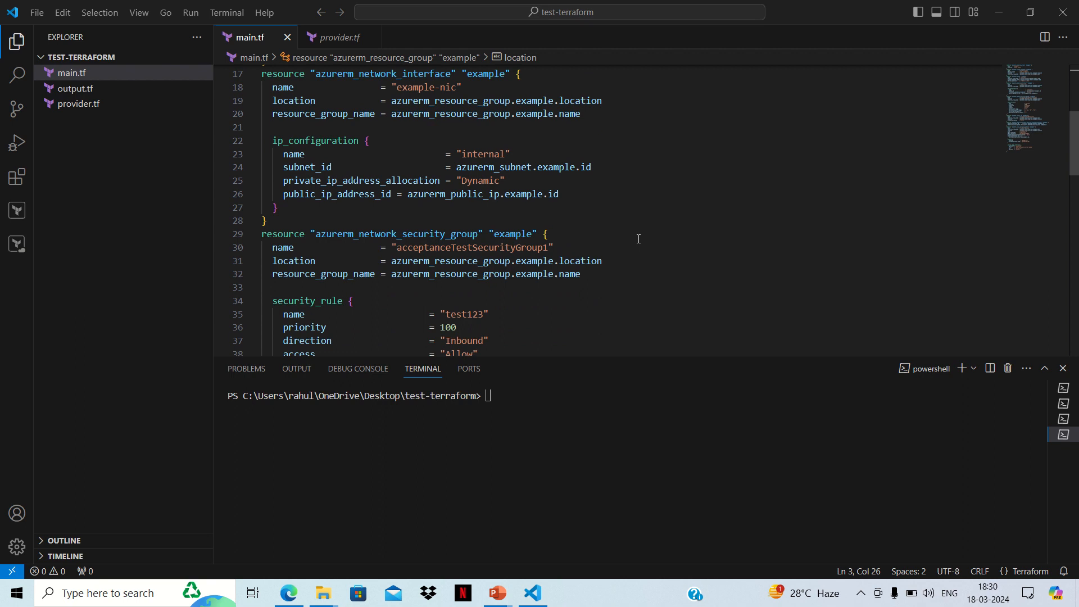
scroll(638, 239, "down", 4)
scroll(638, 239, "down", 2)
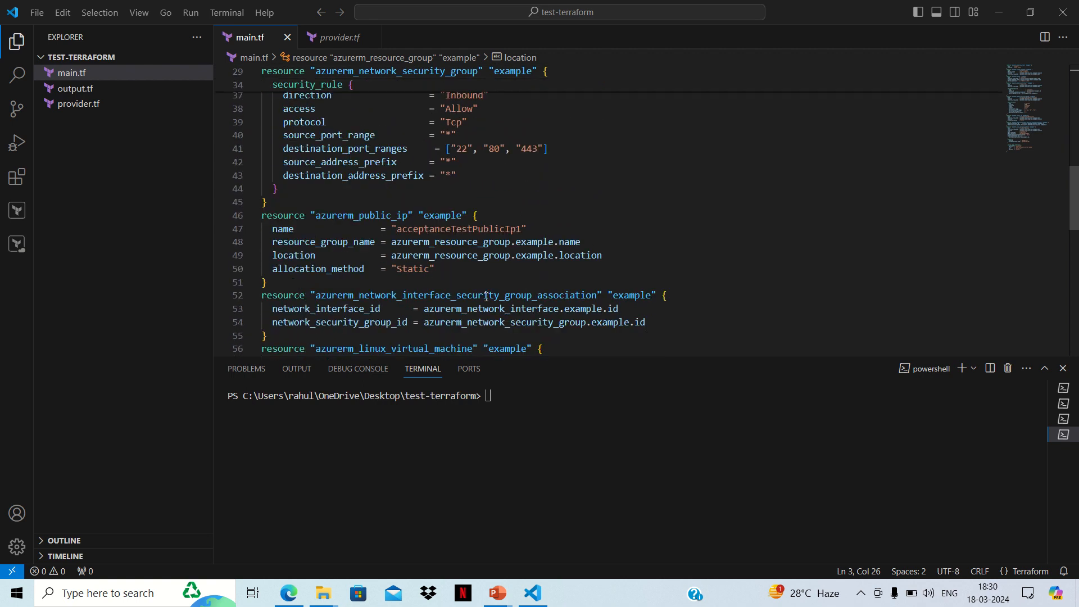
scroll(626, 227, "down", 4)
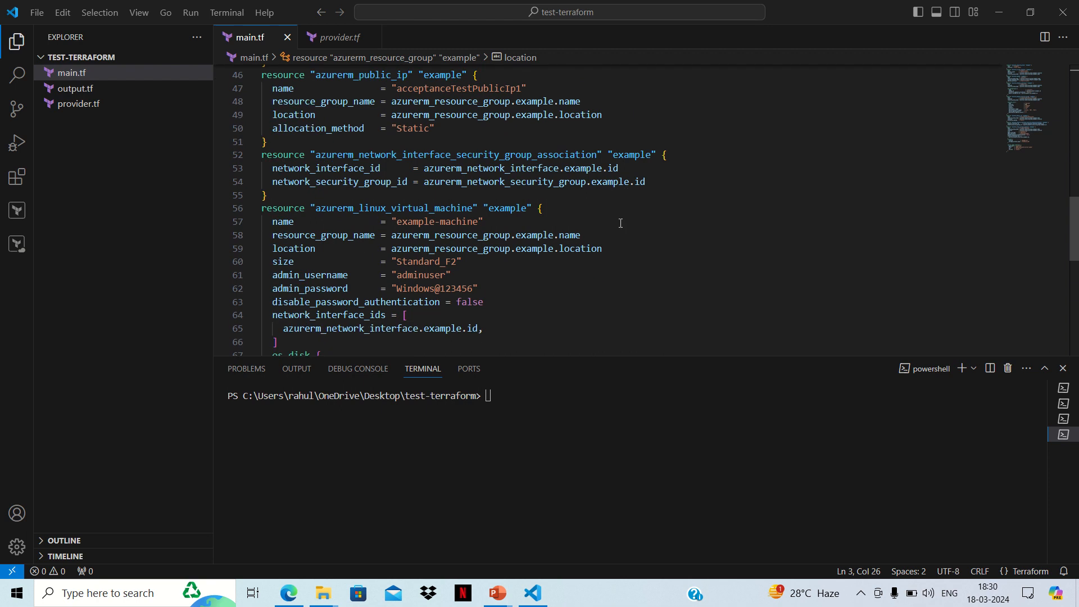
scroll(621, 224, "down", 3)
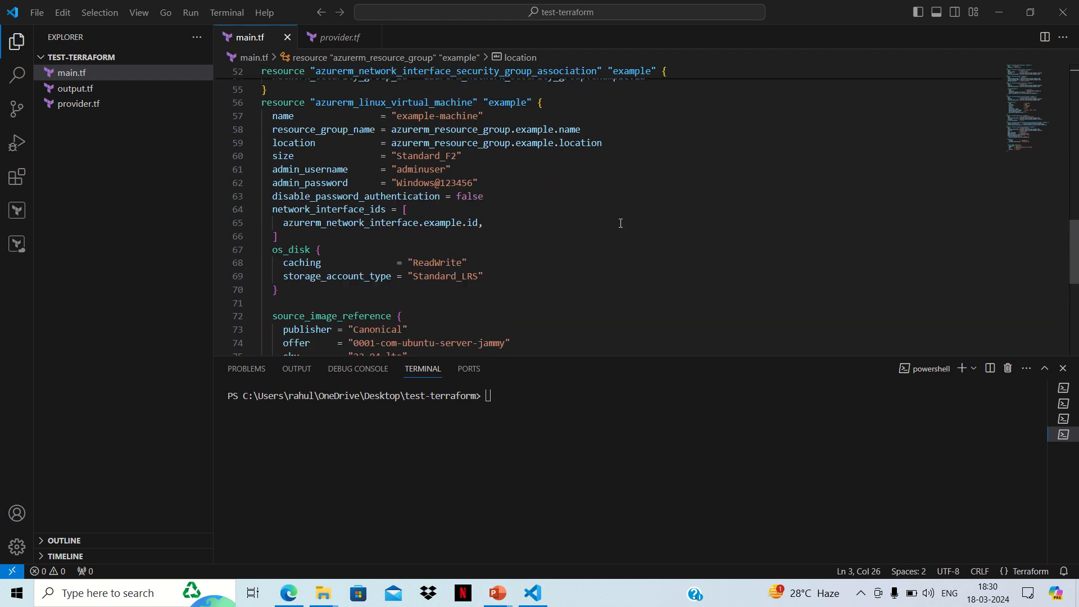
scroll(621, 223, "up", 15)
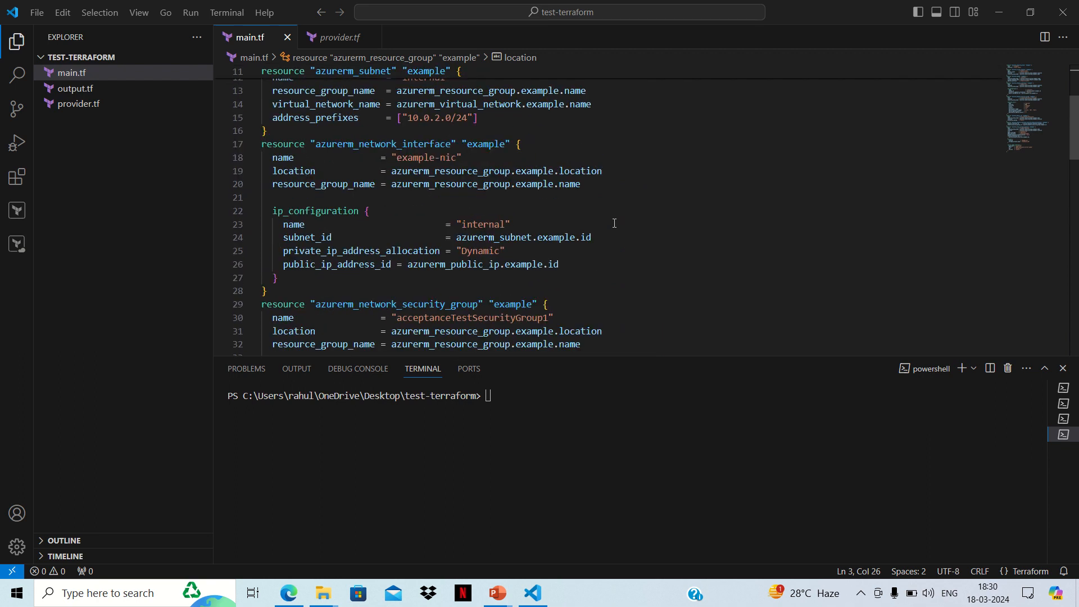
scroll(615, 224, "up", 4)
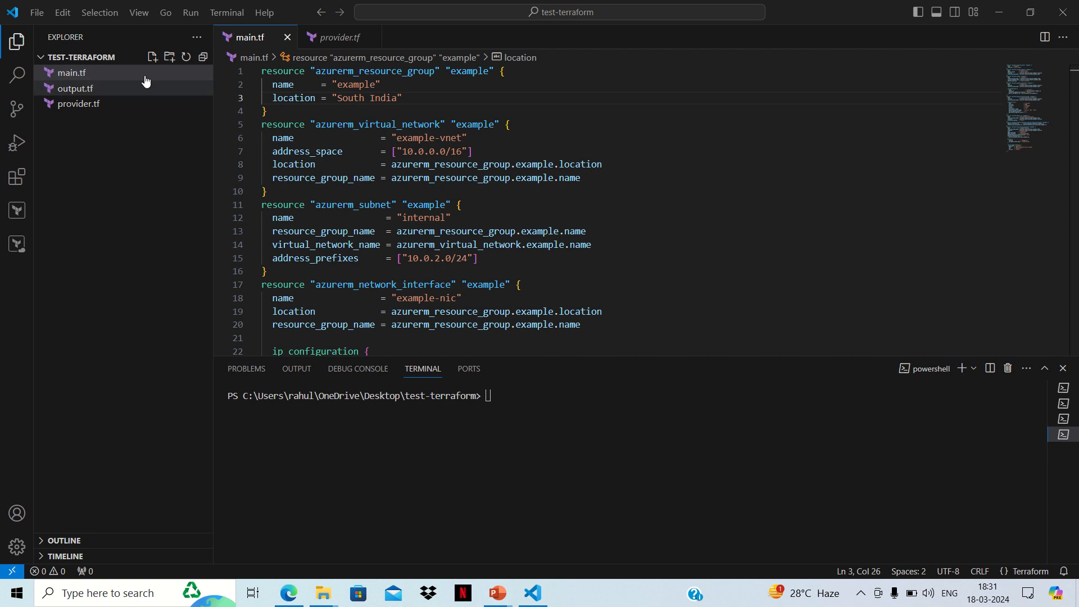
Step: Create a new file named backend.tf in the test-terraform folder and close the provider.tf file
left_click(152, 58)
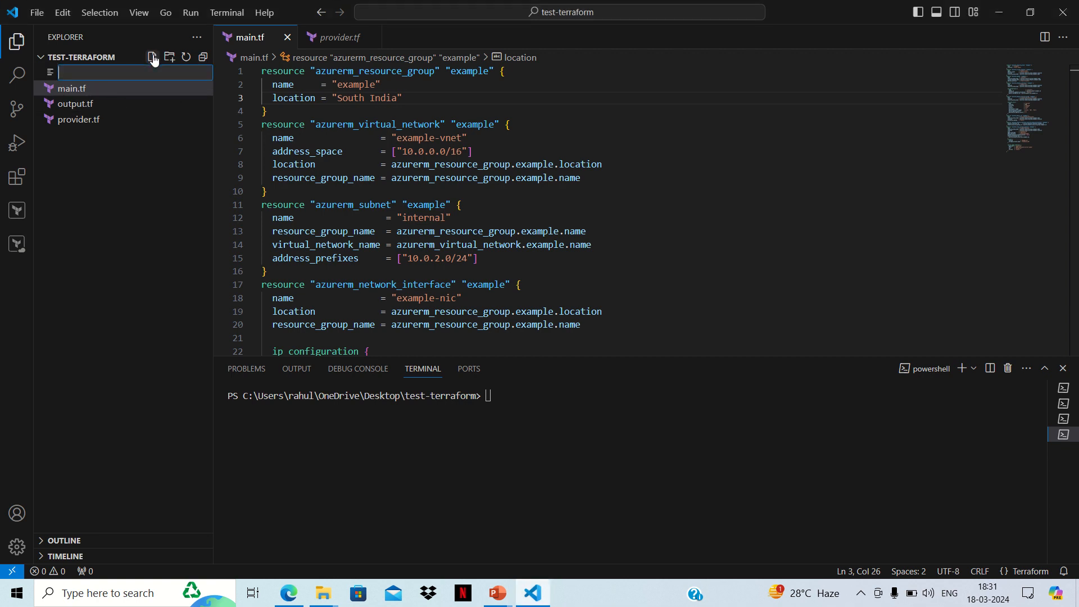
type("backend.tf")
key("Return")
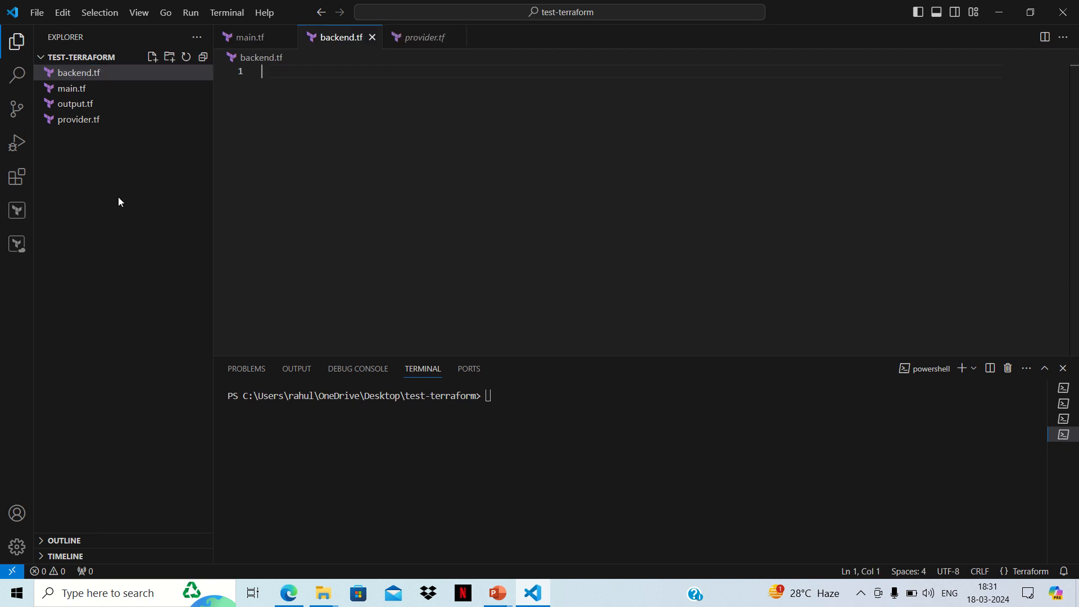
left_click(456, 38)
Step: Switch to the Edge browser, search Google for "azurerm backend terraform" and open HashiCorp's azurerm backend type page
left_click(289, 593)
left_click(320, 16)
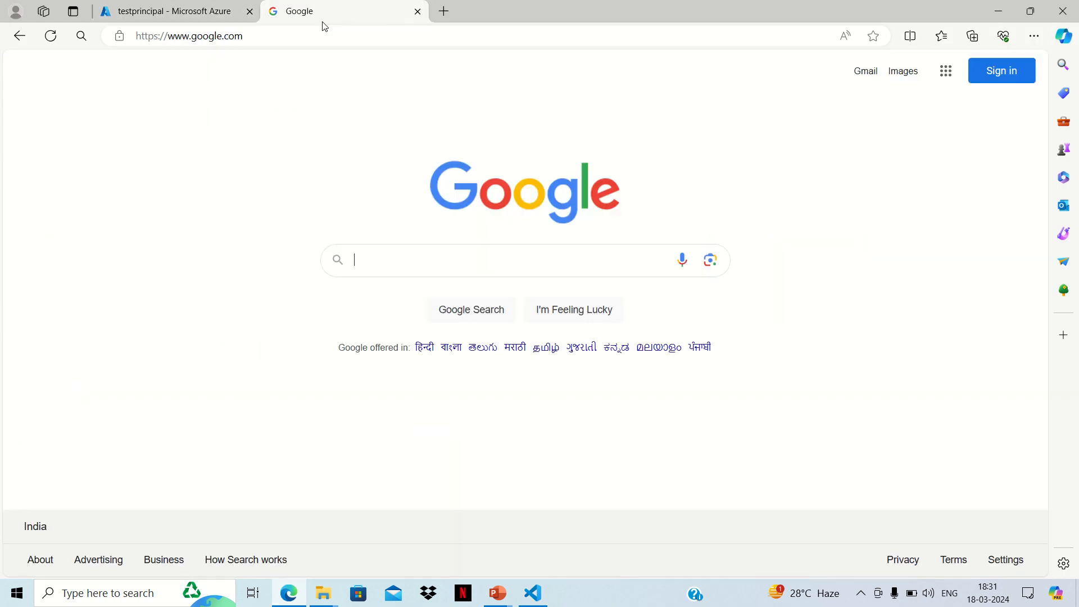
type("azu")
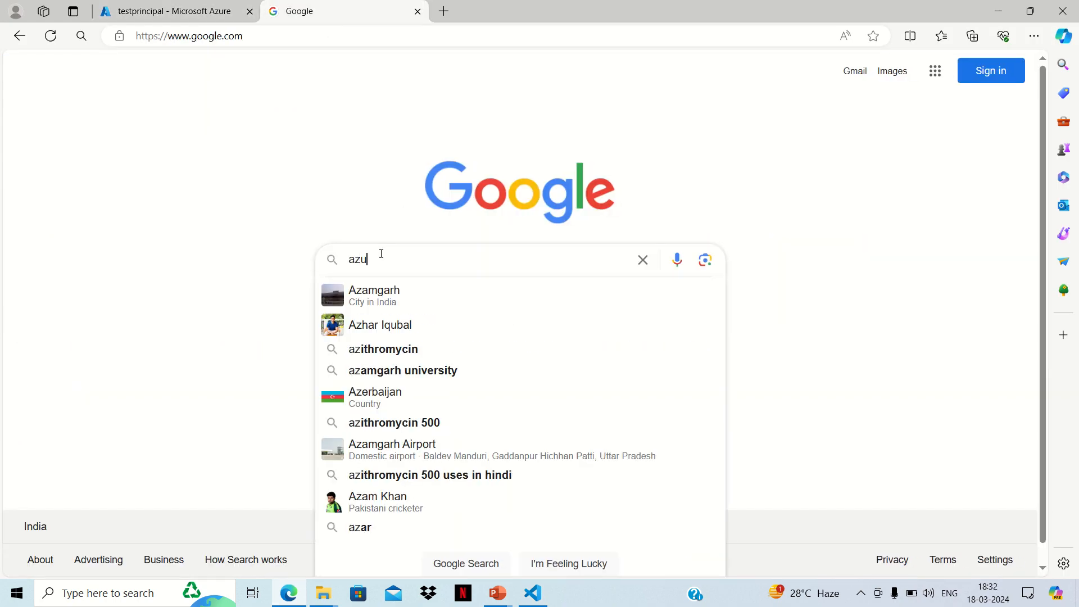
type("rerm ")
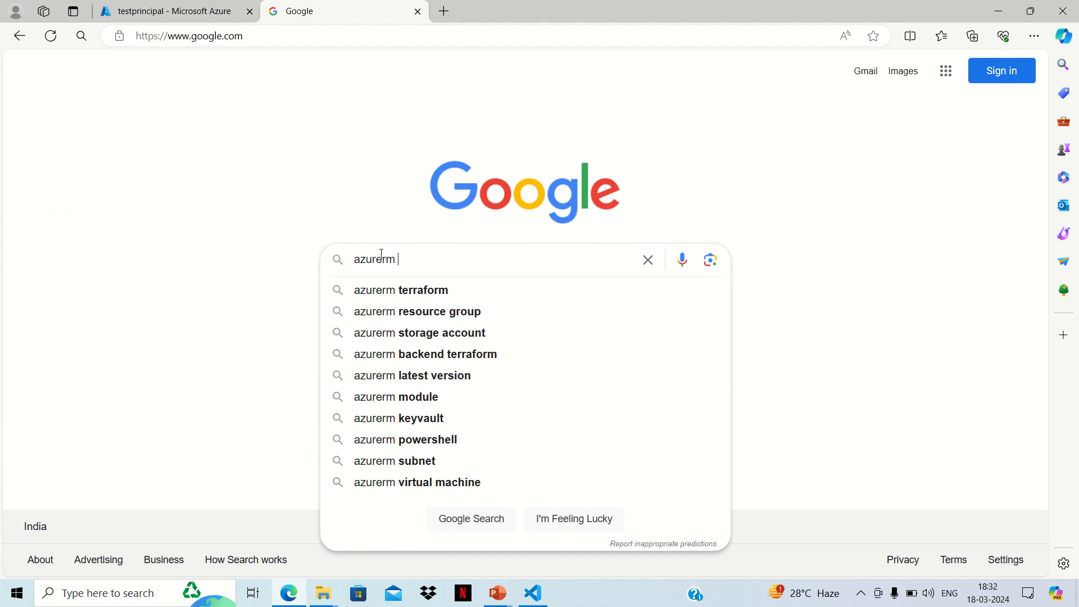
type("bac")
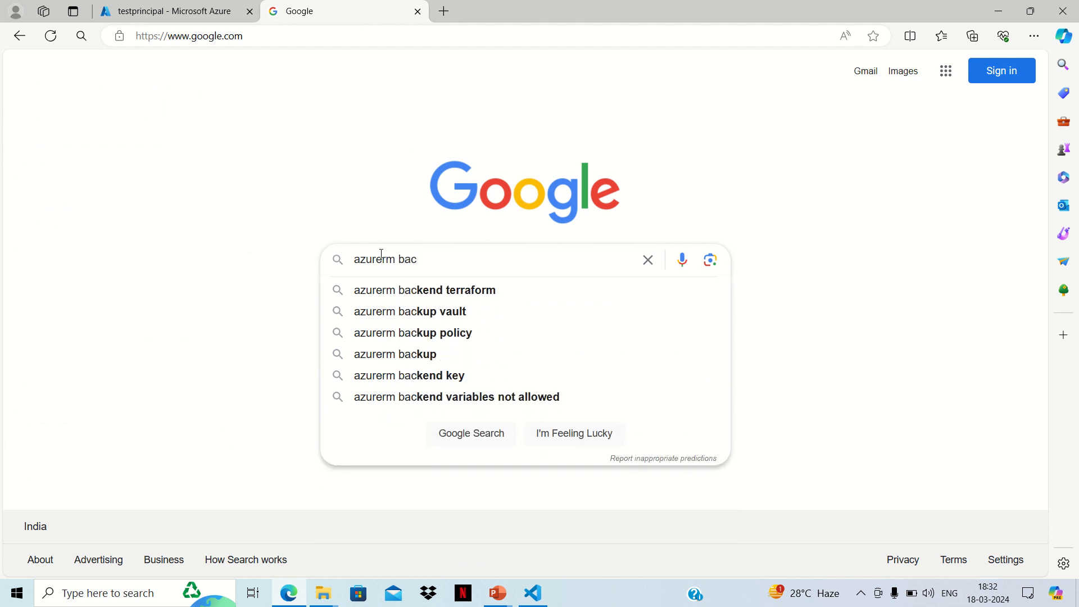
left_click(436, 293)
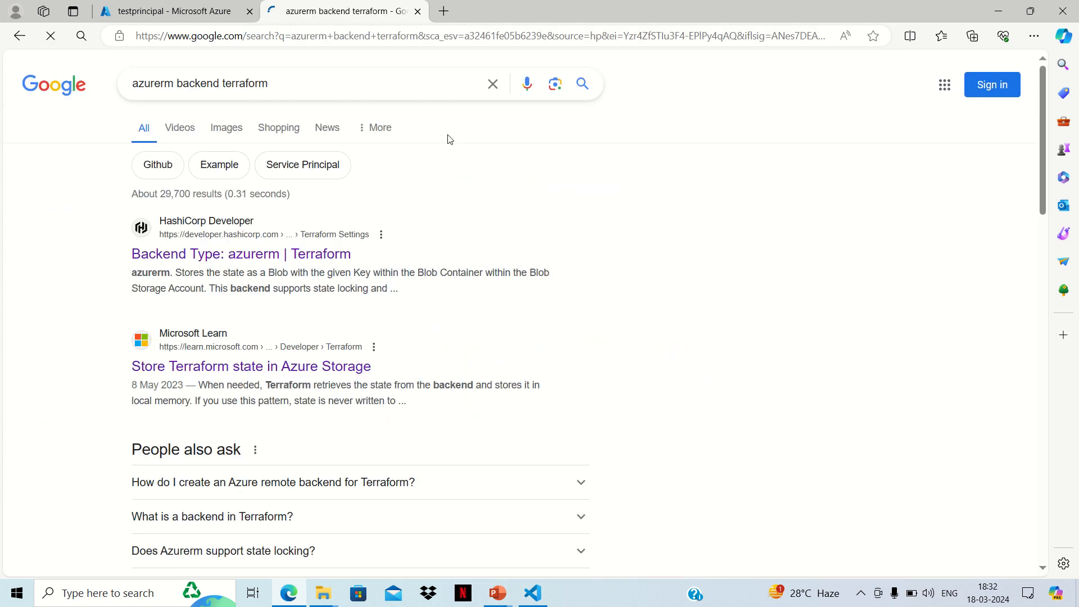
left_click(324, 256)
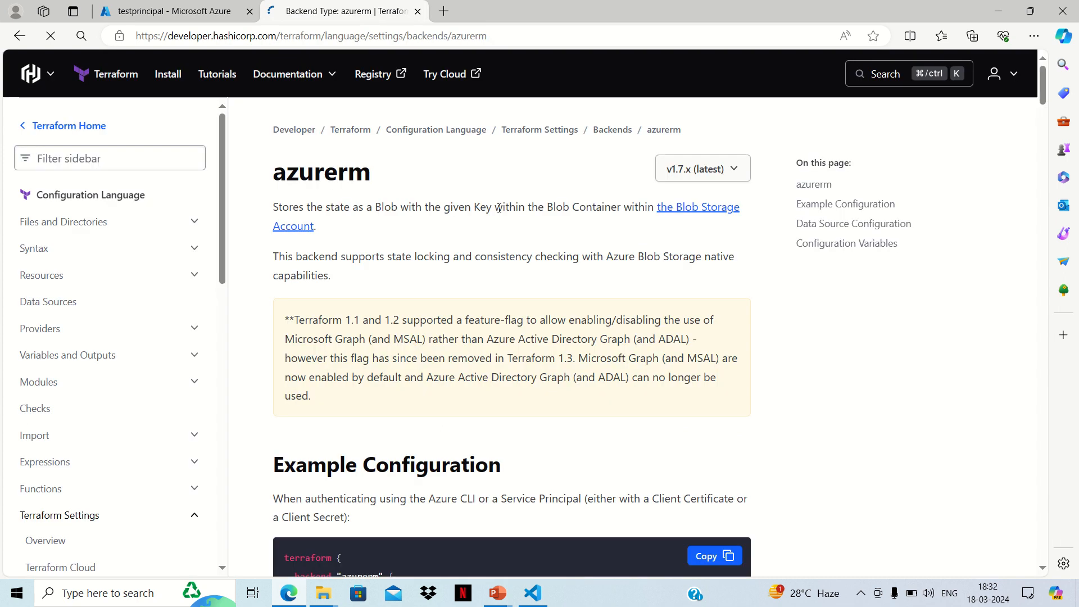
Step: Copy the example azurerm backend block for Azure CLI or Service Principal authentication and paste it into backend.tf in VS Code
scroll(451, 303, "down", 7)
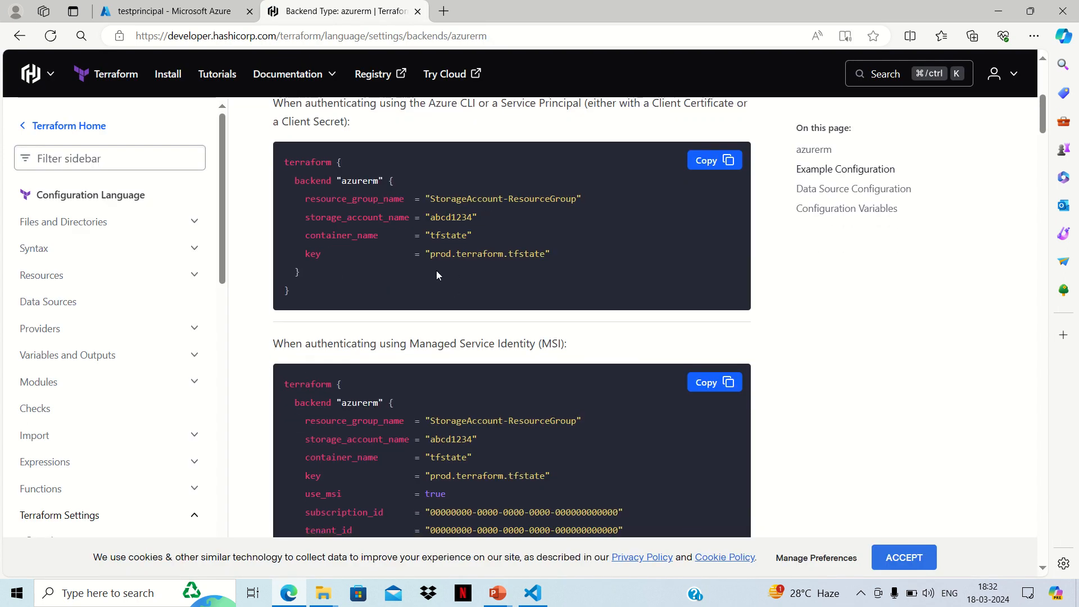
scroll(426, 284, "up", 3)
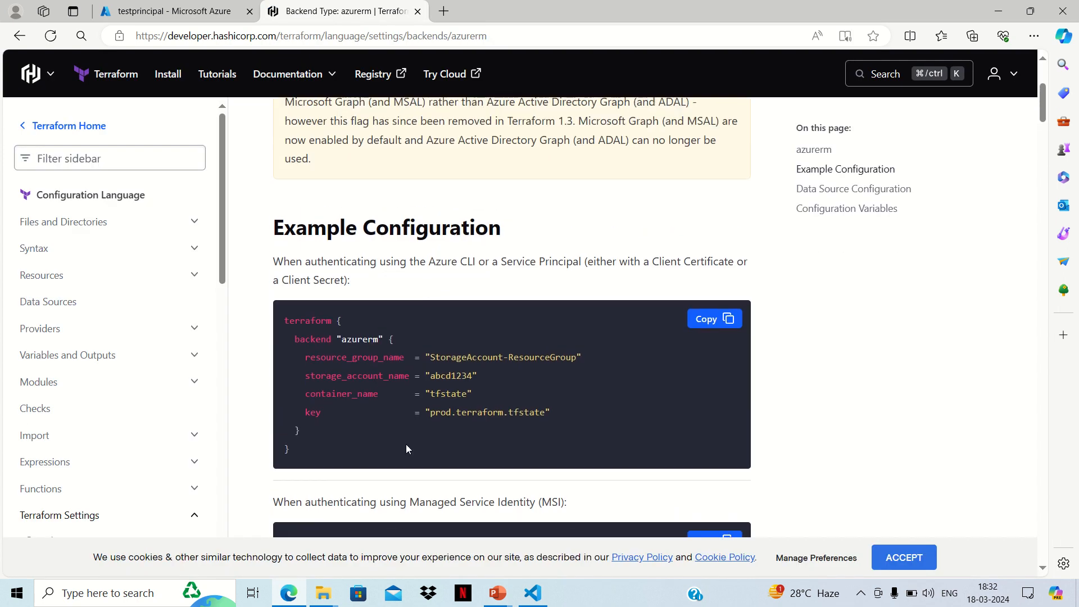
left_click_drag(301, 445, 287, 321)
right_click(287, 321)
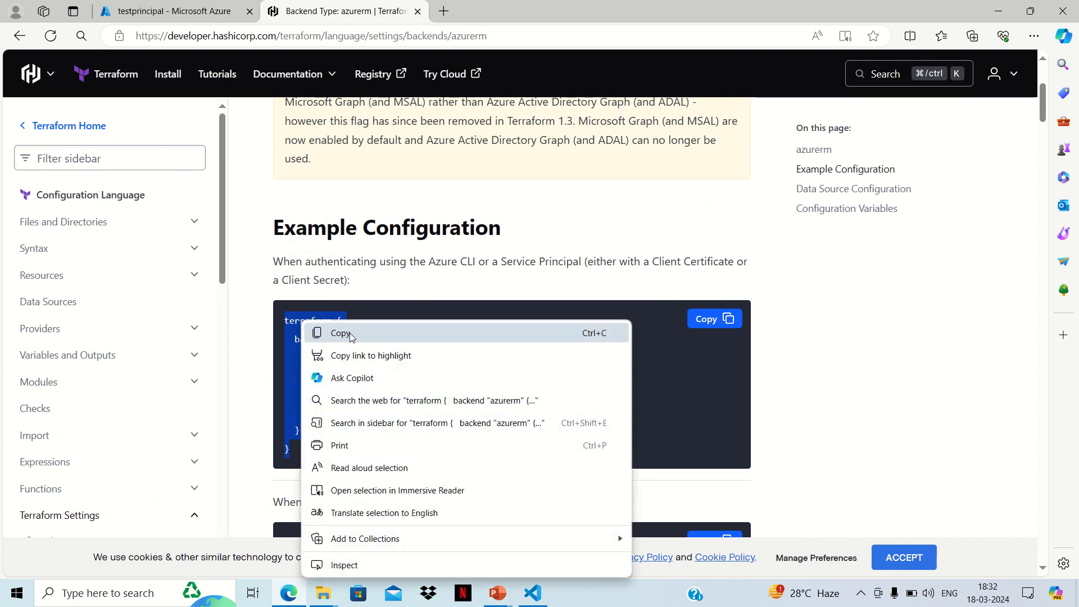
left_click(315, 331)
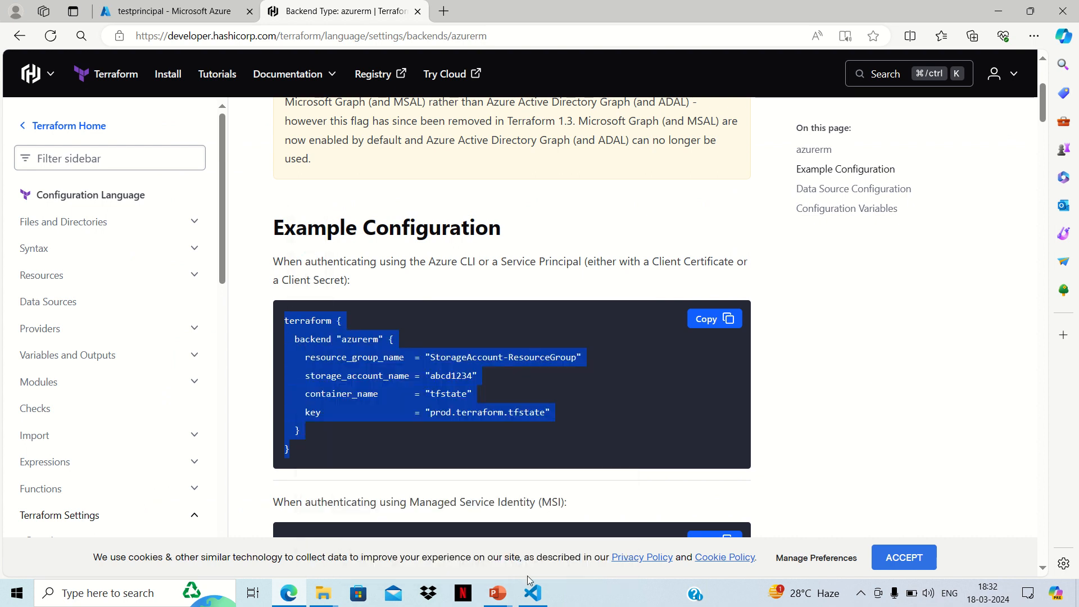
left_click(537, 599)
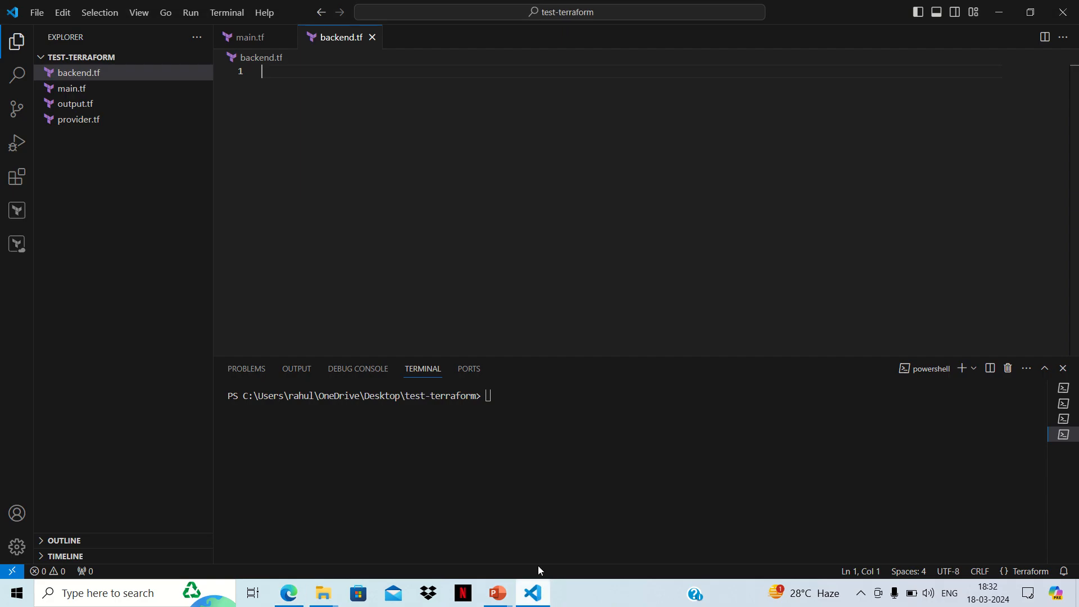
right_click(273, 74)
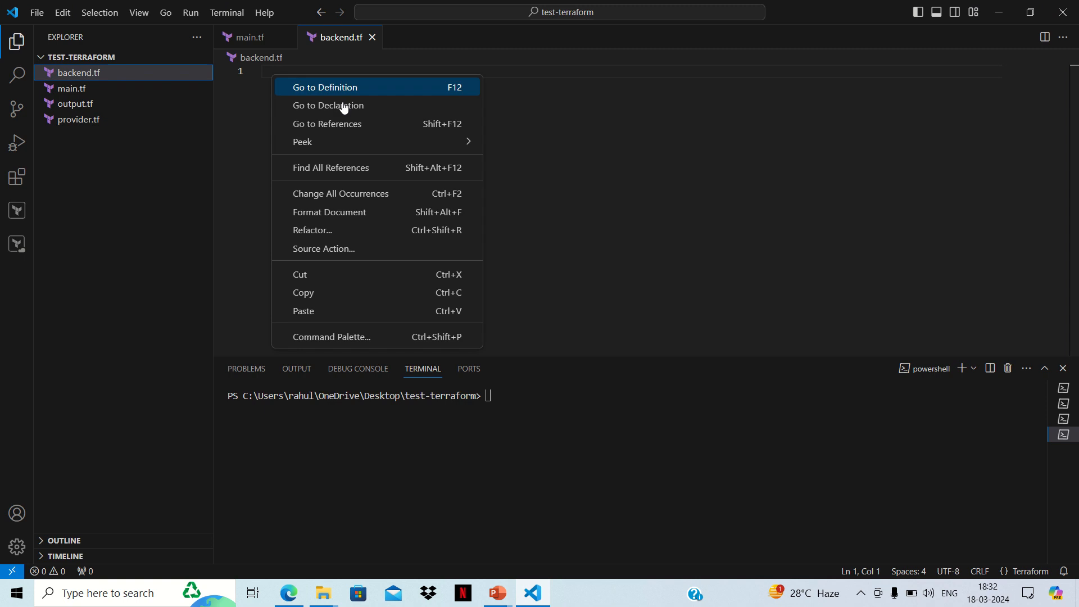
left_click(331, 310)
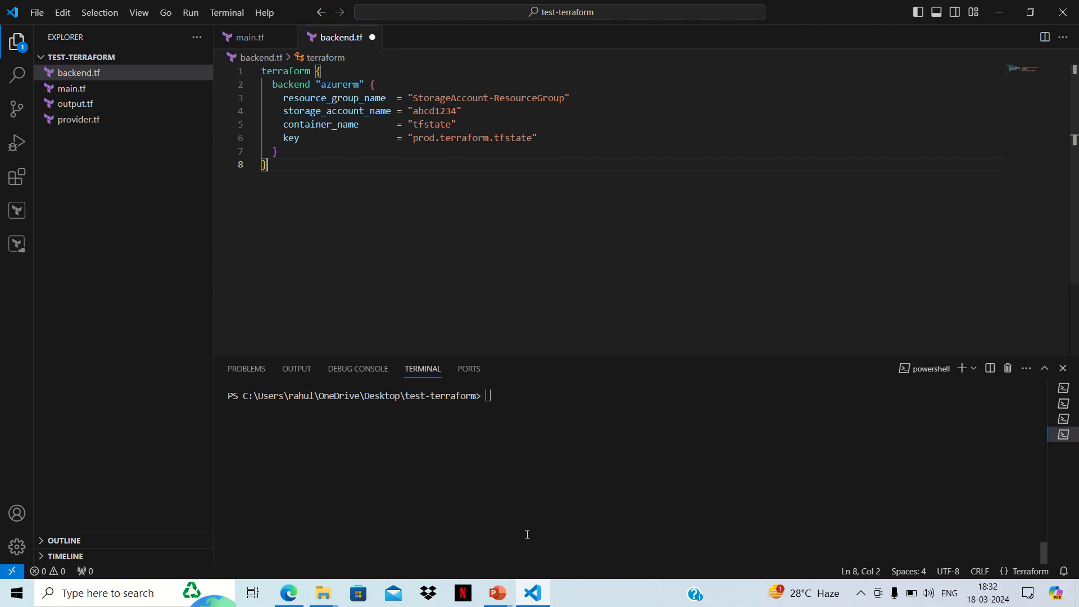
Step: Return to the Azure portal in Edge and start creating a new resource group from the Resource groups page
left_click(288, 595)
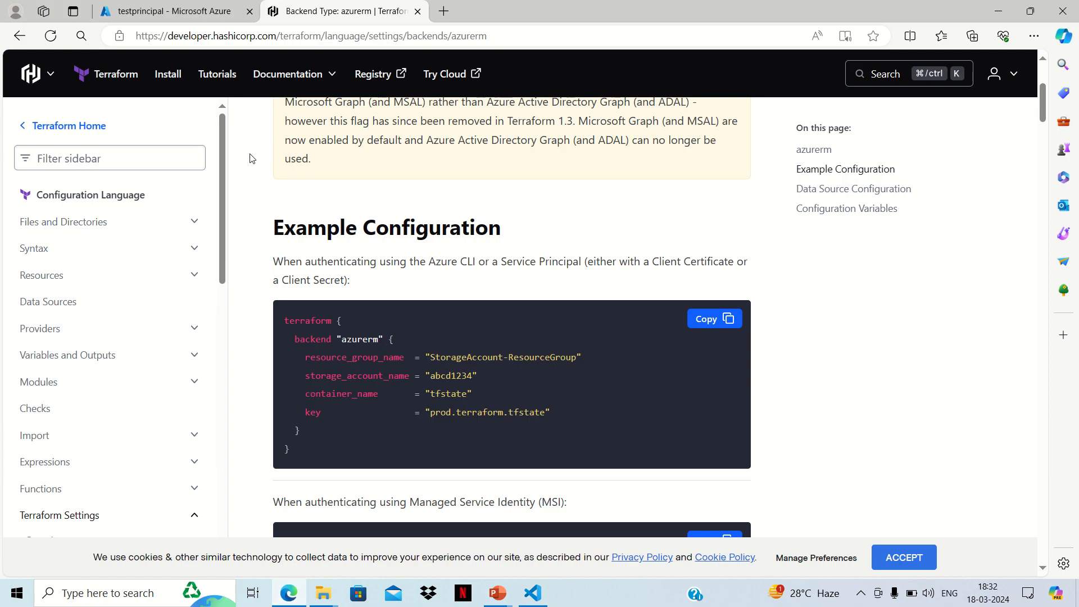
left_click(179, 12)
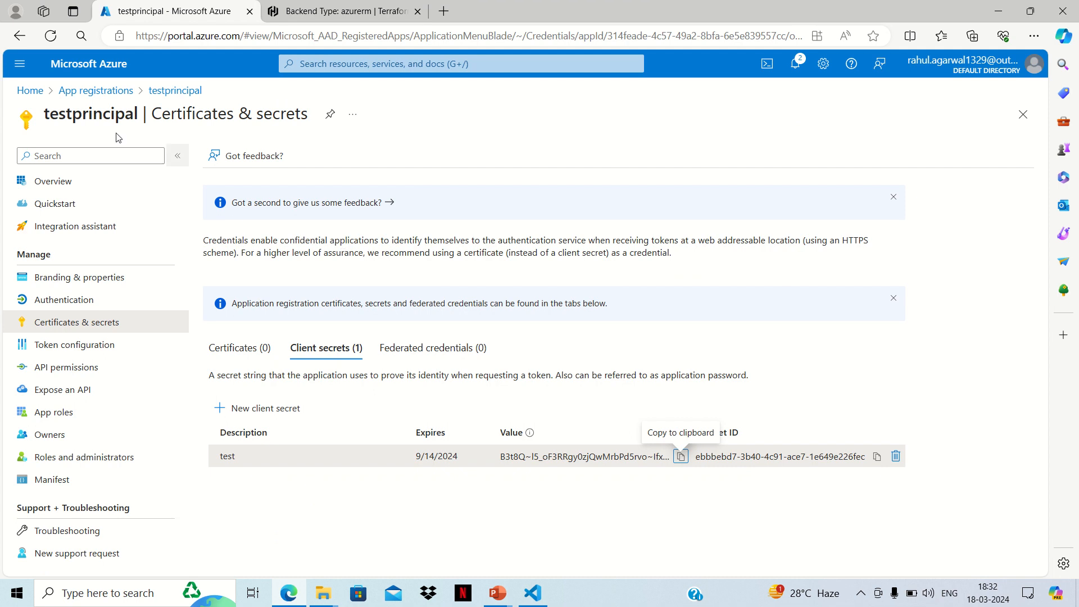
left_click(31, 93)
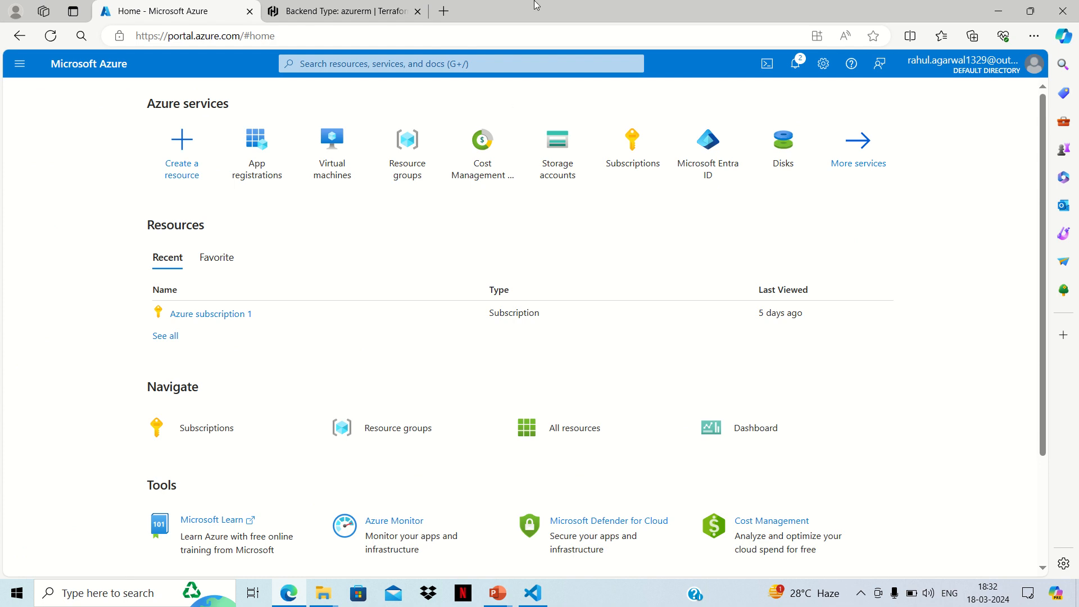
mouse_move(528, 2)
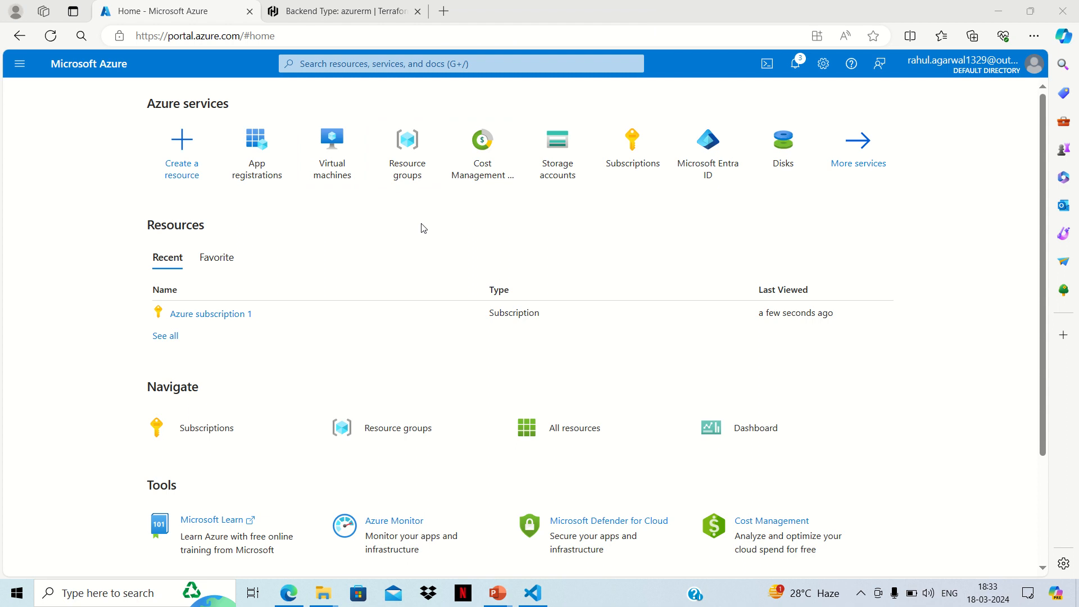
left_click(410, 173)
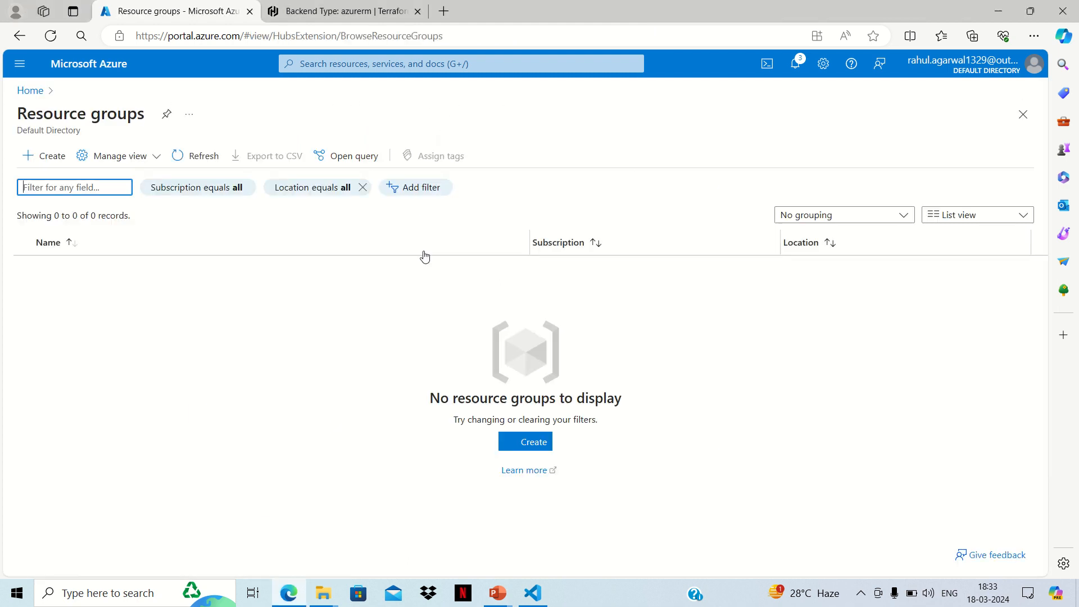
left_click(45, 160)
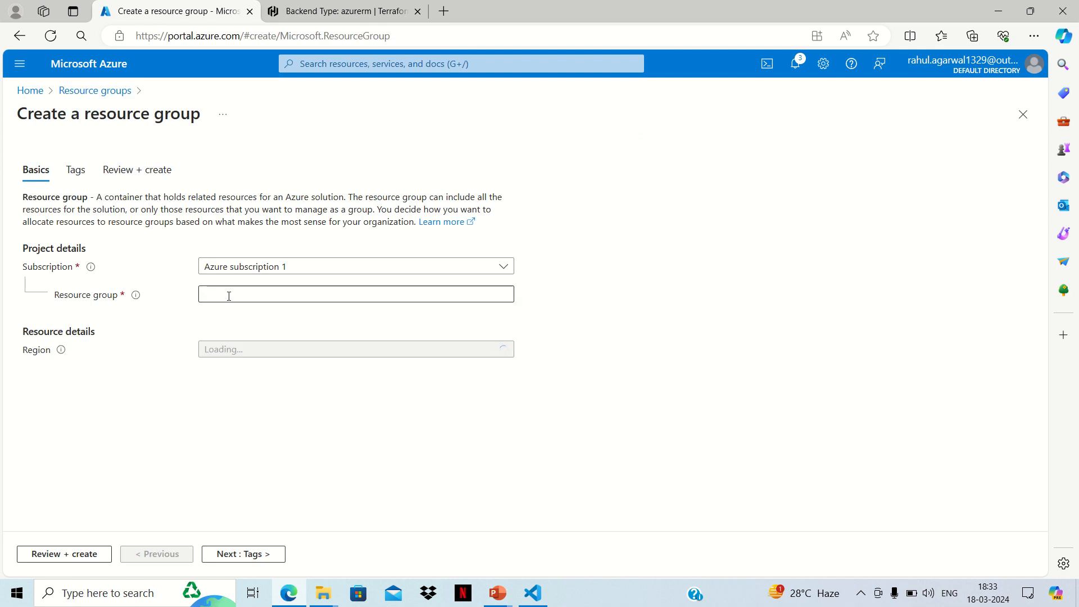
Step: Name the new resource group teststorageaccount
left_click(229, 296)
type("tes")
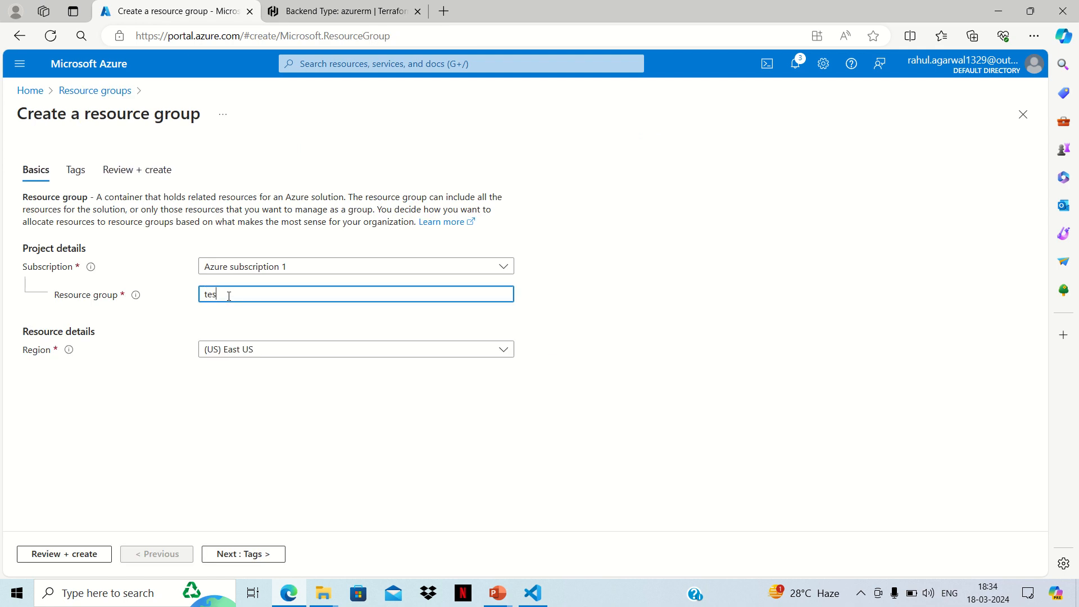
type("tstor")
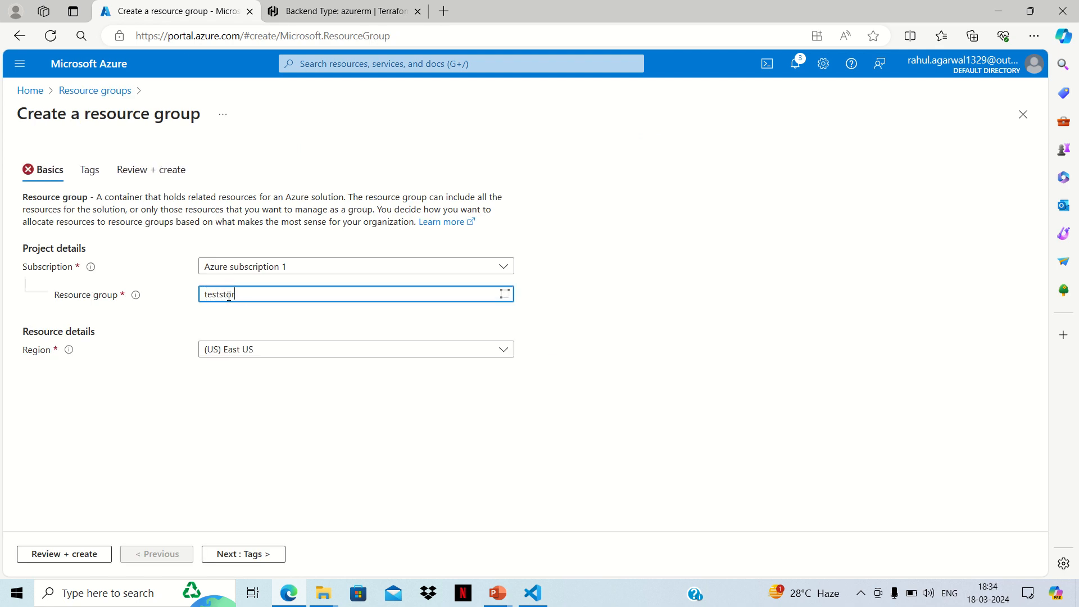
type("ageaccount")
Step: Set the resource group's region to (Asia Pacific) South India and proceed to the final review without adding tags
left_click(268, 350)
type("s")
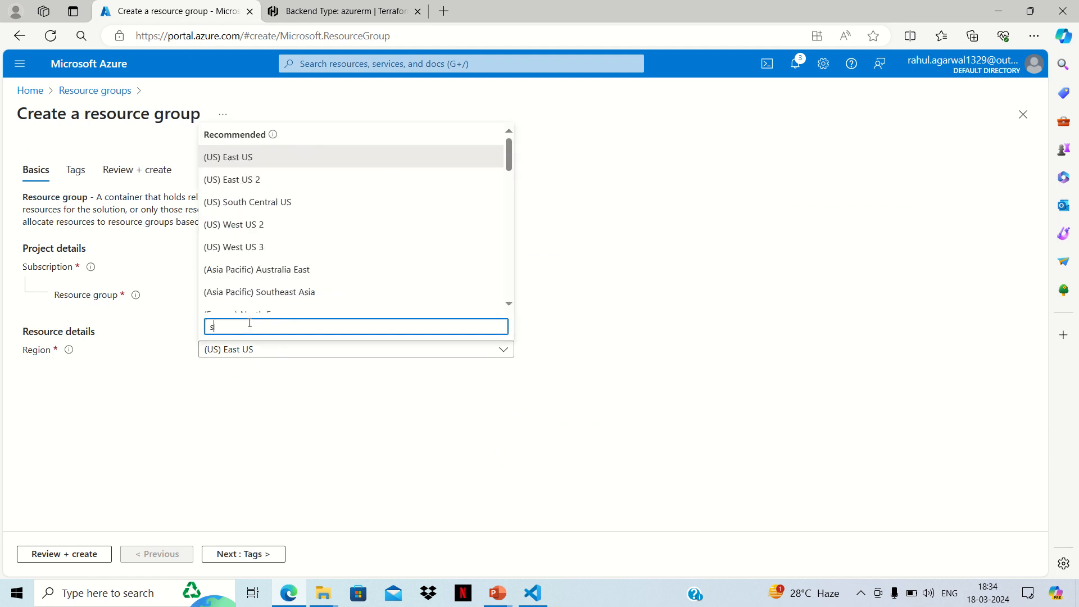
type("outh o")
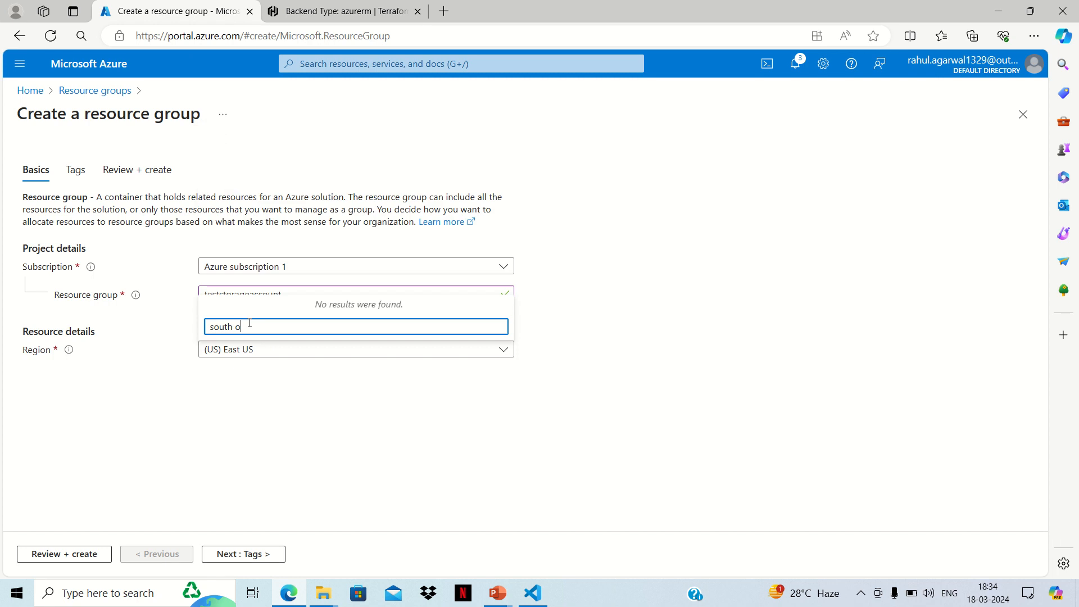
key("BackSpace")
type("in")
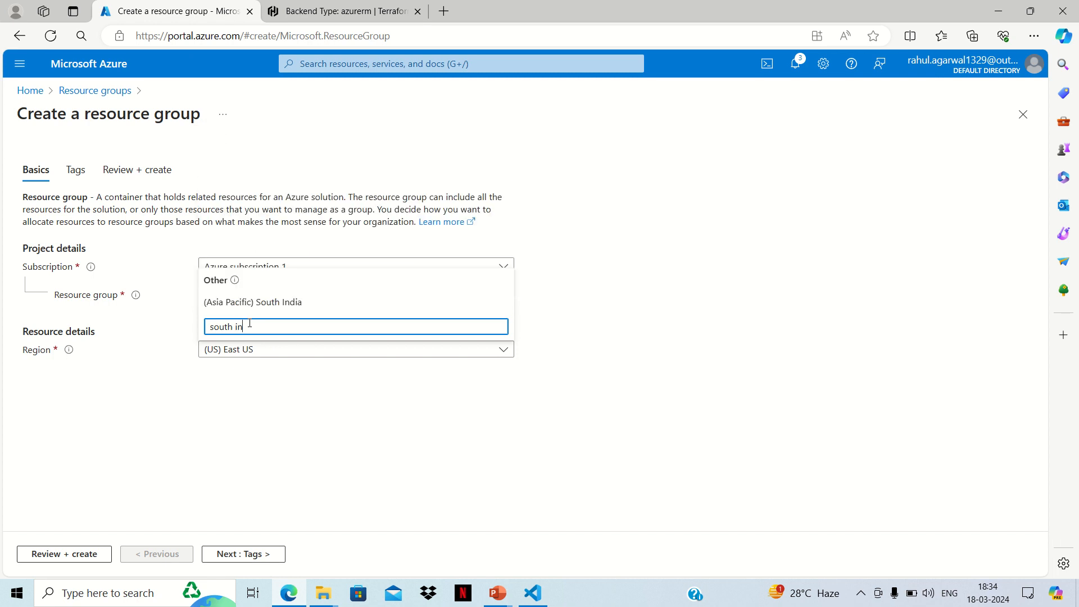
left_click(261, 304)
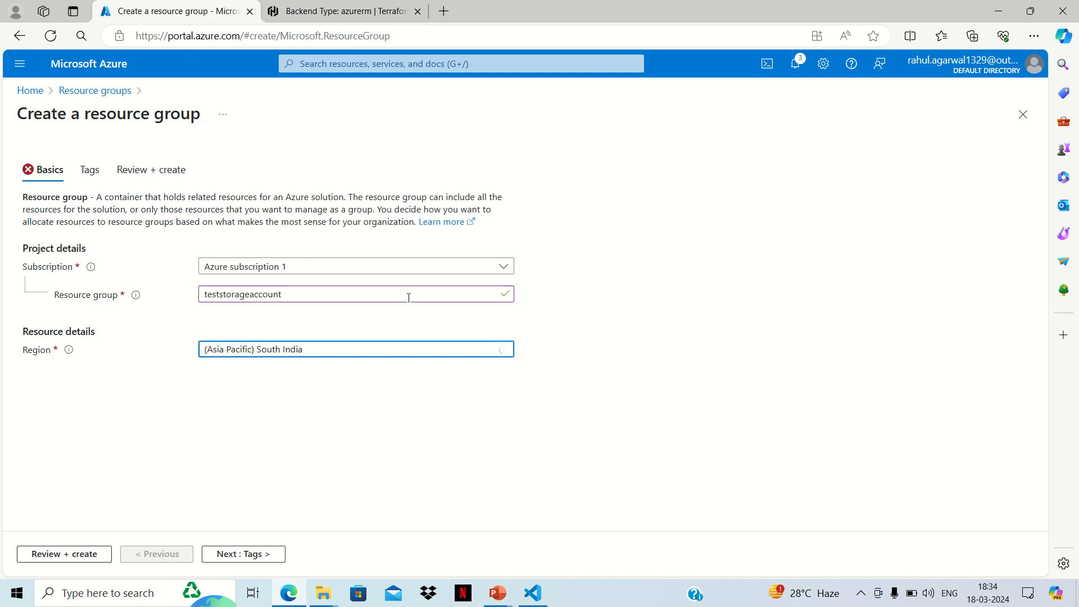
left_click(269, 554)
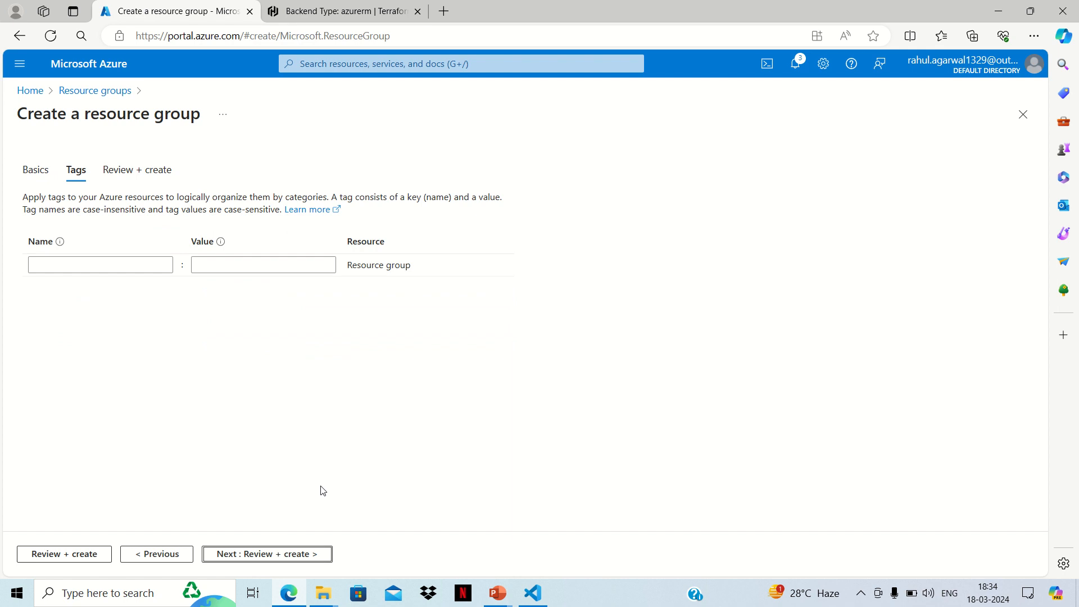
left_click(293, 554)
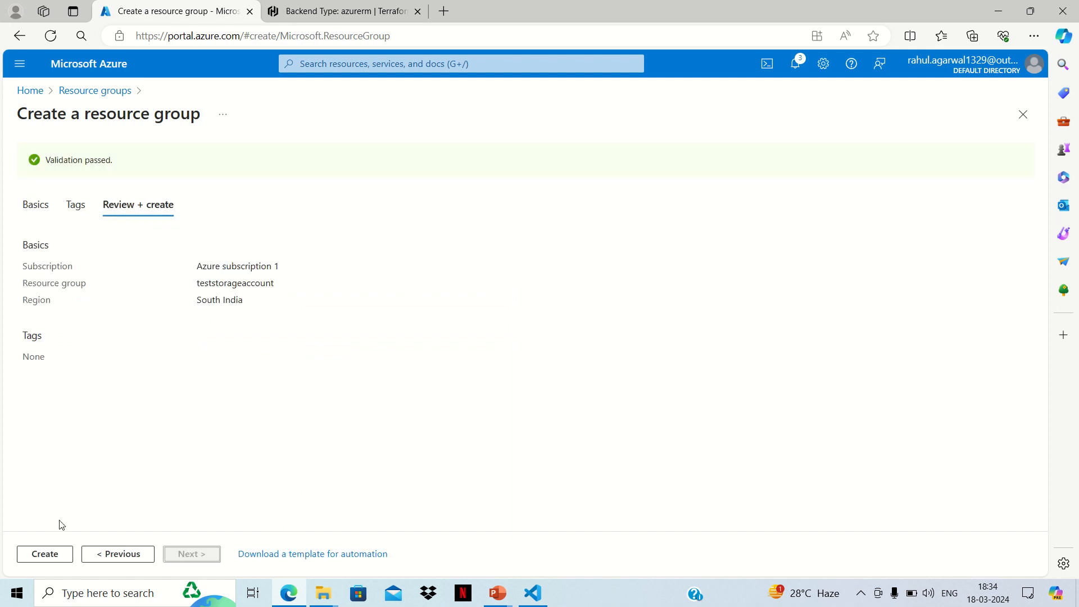
Step: Create the reviewed teststorageaccount resource group and dismiss the resulting notification
left_click(43, 553)
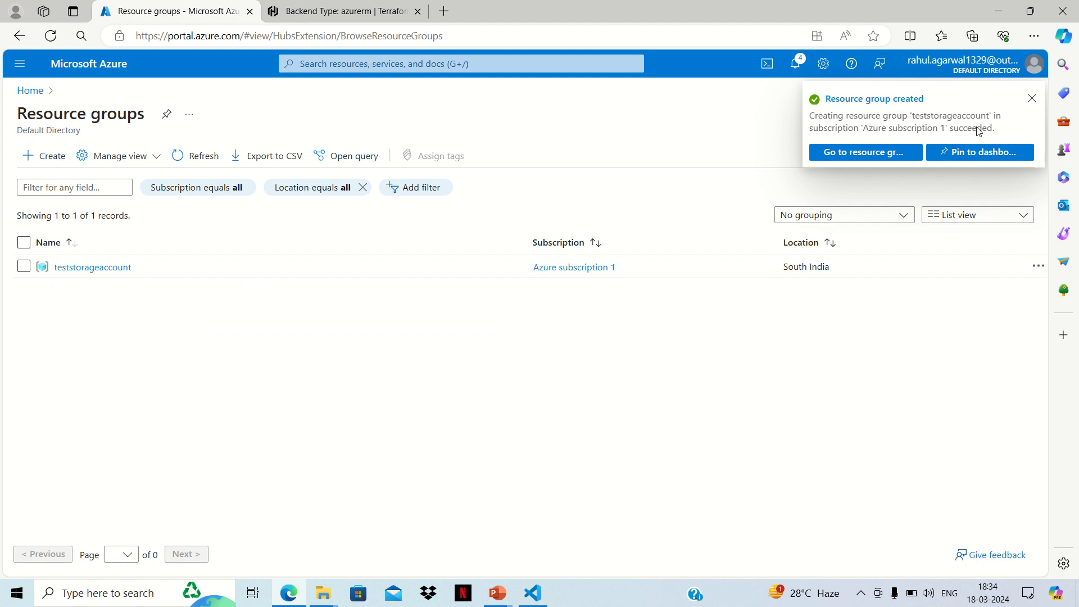
left_click(1031, 98)
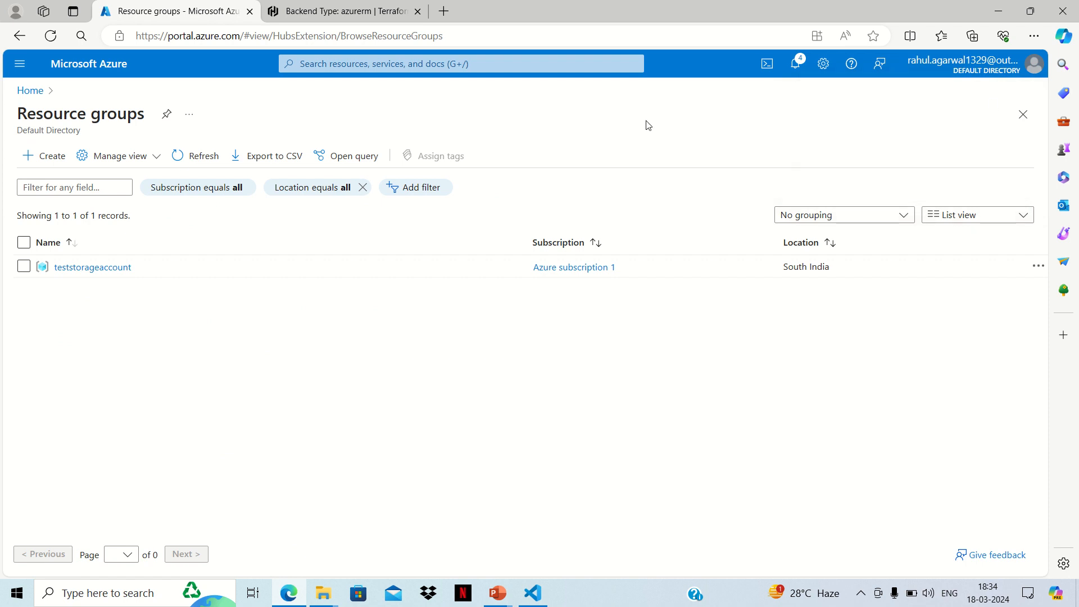
Step: Go to the Storage accounts page from the portal home and start creating a new storage account
left_click(31, 91)
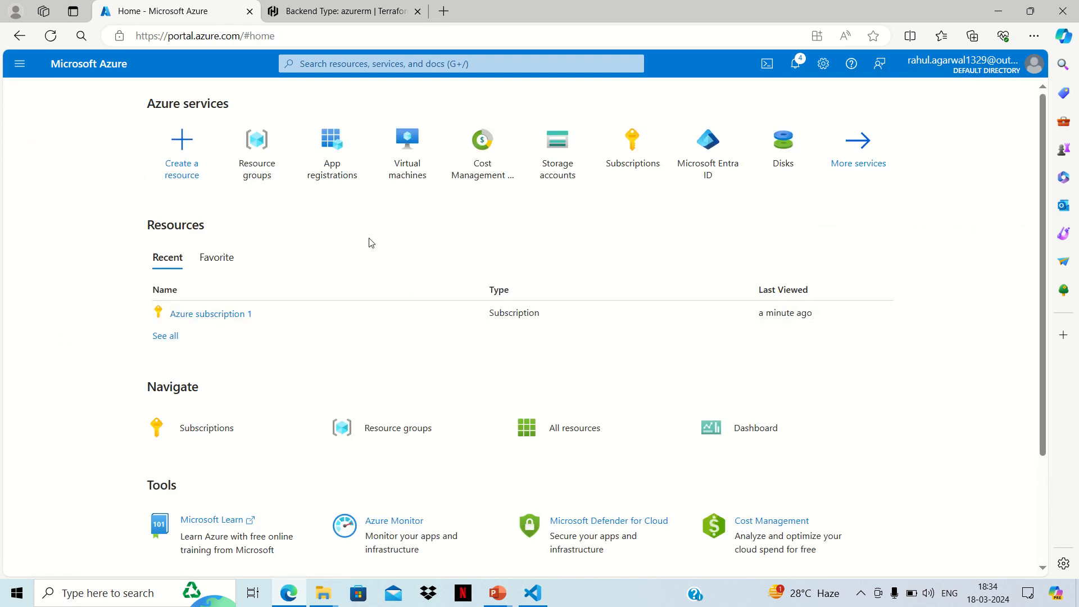
left_click(561, 177)
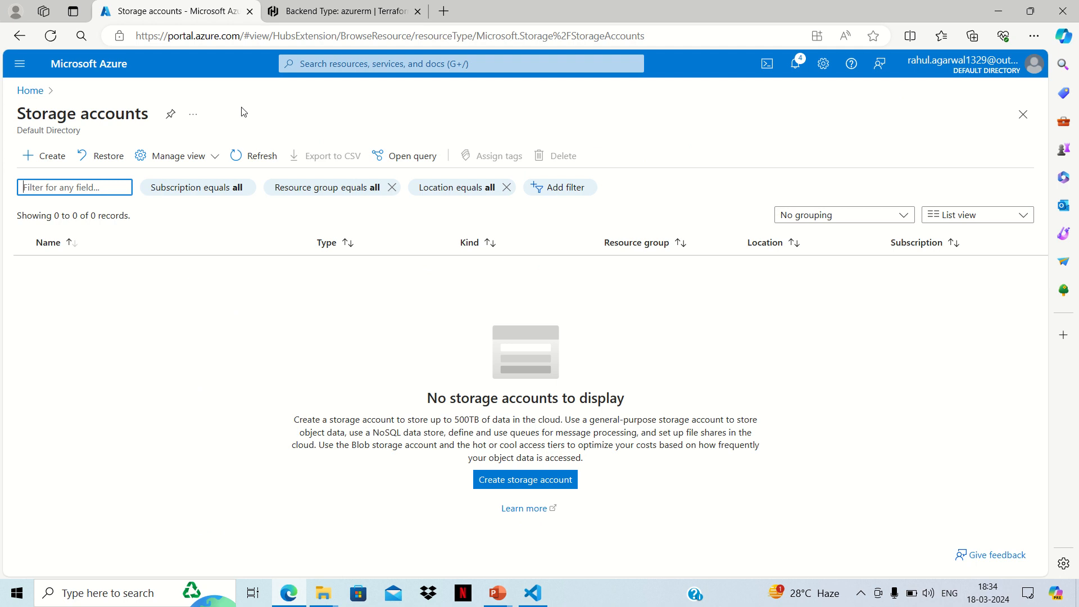
left_click(59, 160)
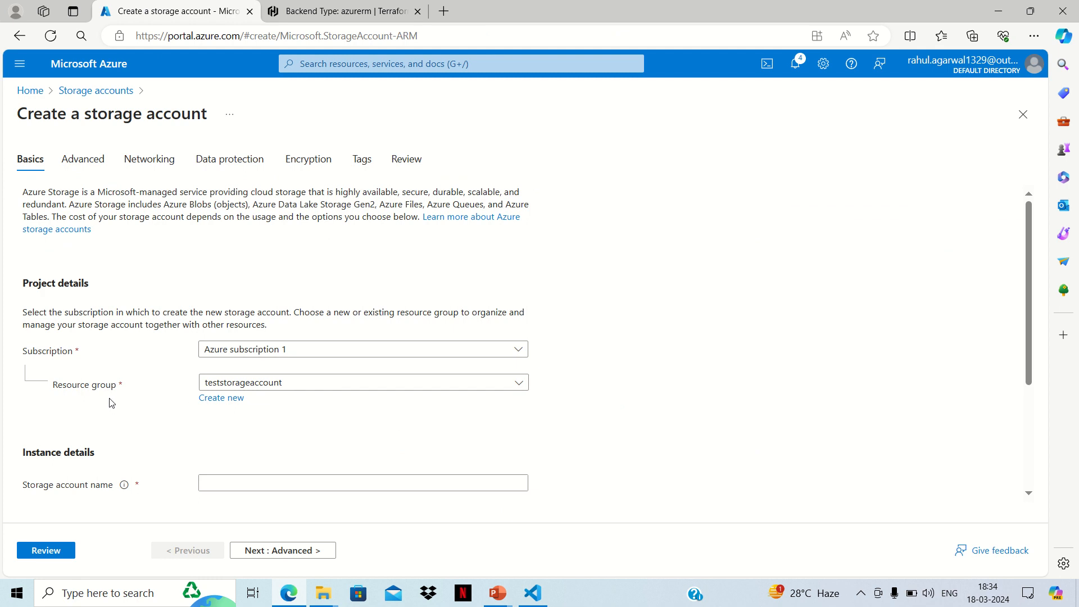
Step: Try test as the new storage account's name
scroll(349, 421, "down", 2)
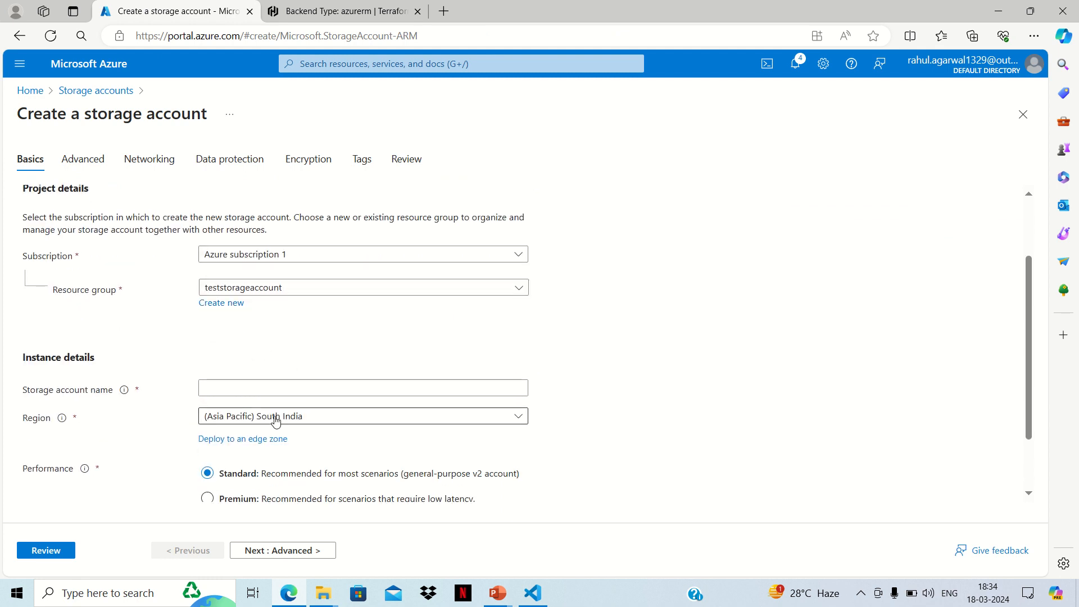
left_click(238, 388)
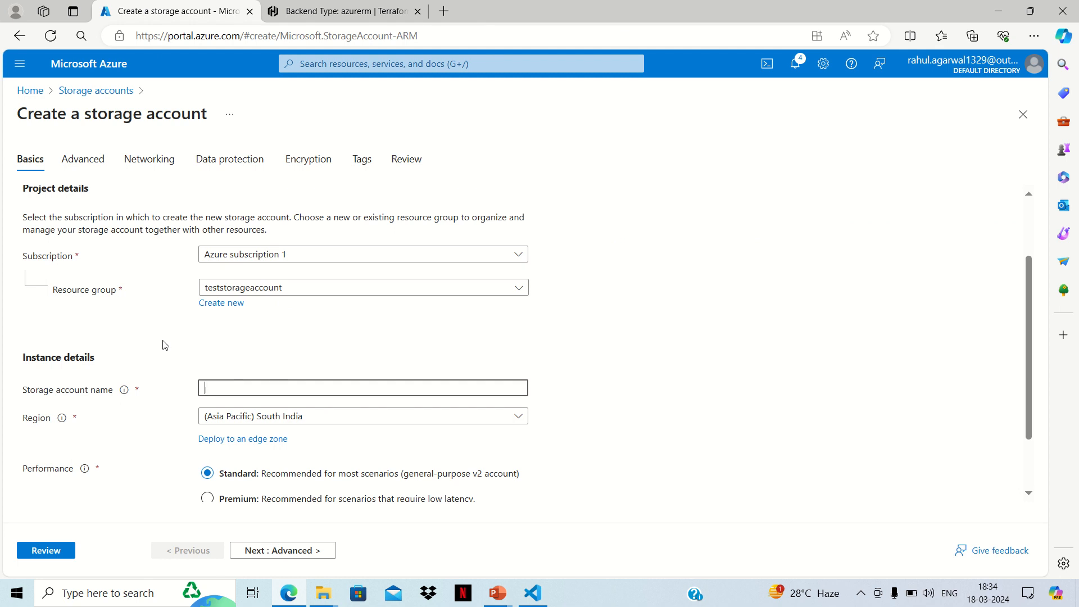
type("trest")
key("BackSpace")
key("BackSpace")
key("BackSpace")
key("BackSpace")
key("BackSpace")
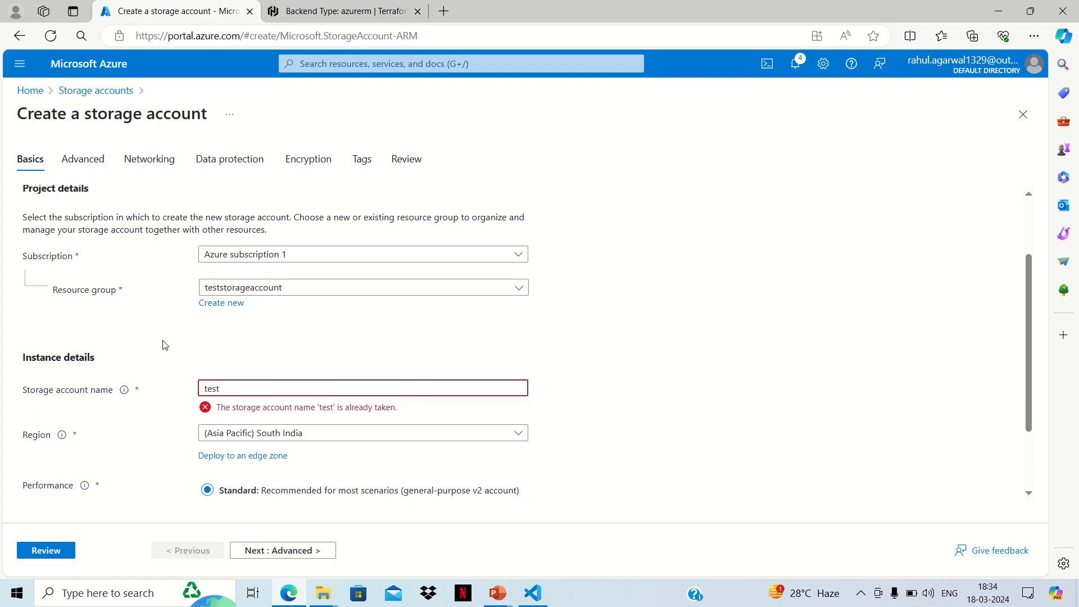
Step: Try exploredevopsstorageaccount as the storage account's name instead
key("BackSpace")
key("BackSpace")
type("e")
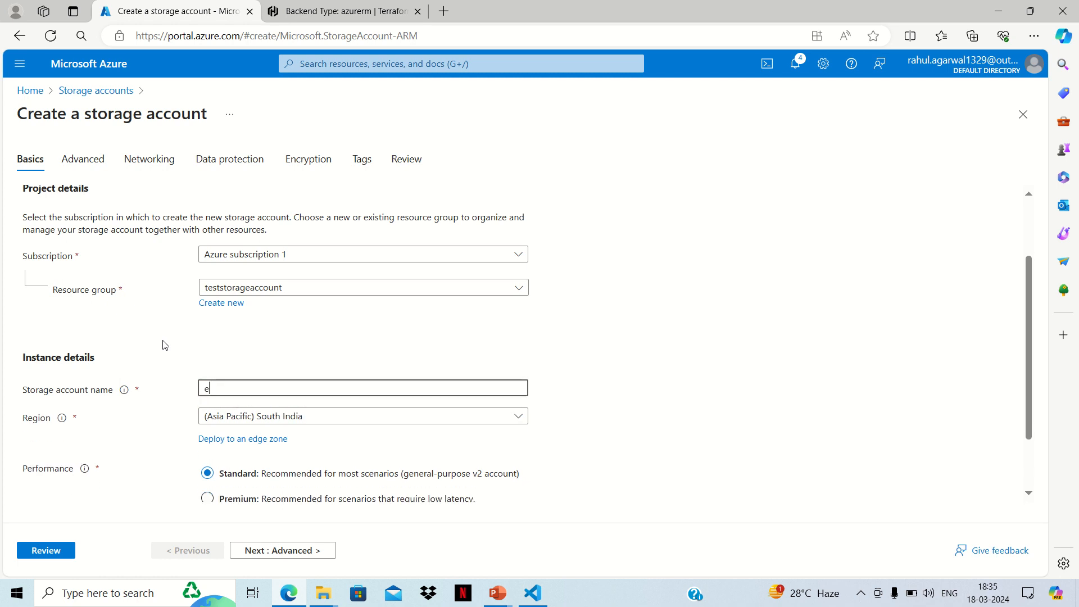
type("xploredevopsstor")
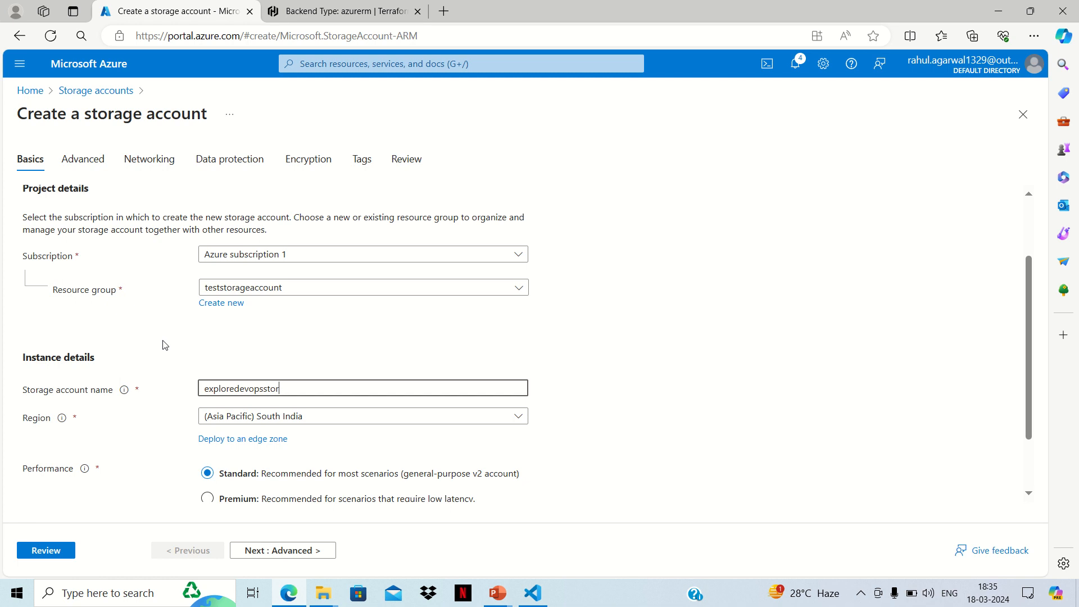
type("ageaccount")
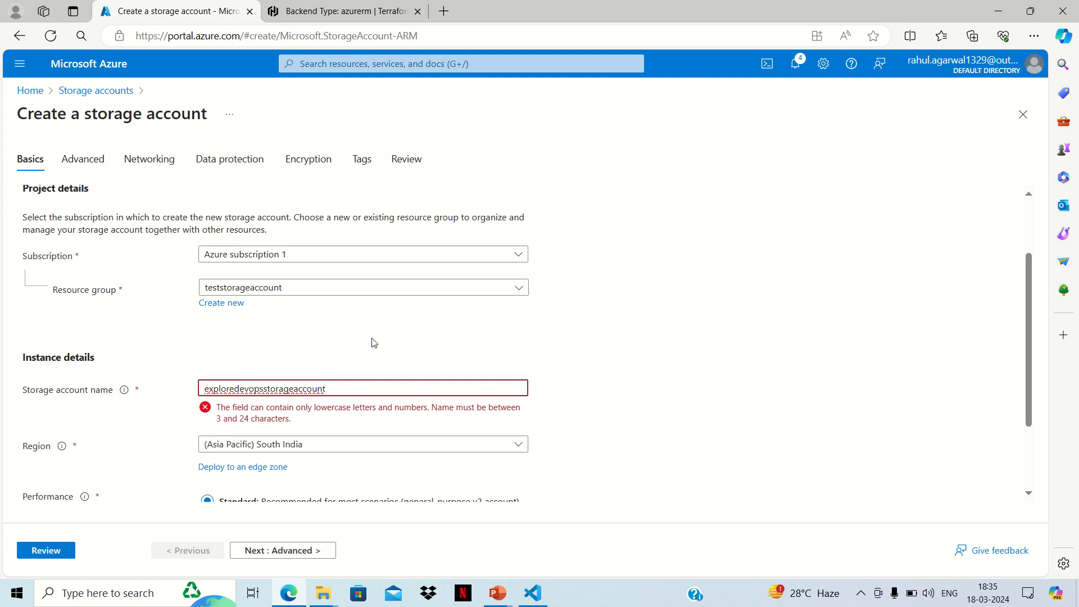
Step: Replace the storage account's name with the shorter exploredevopsaccount
key("BackSpace")
key("BackSpace")
key("BackSpace")
key("BackSpace")
key("BackSpace")
key("BackSpace")
key("BackSpace")
key("BackSpace")
key("BackSpace")
key("BackSpace")
key("BackSpace")
key("BackSpace")
key("BackSpace")
key("BackSpace")
key("BackSpace")
key("BackSpace")
key("BackSpace")
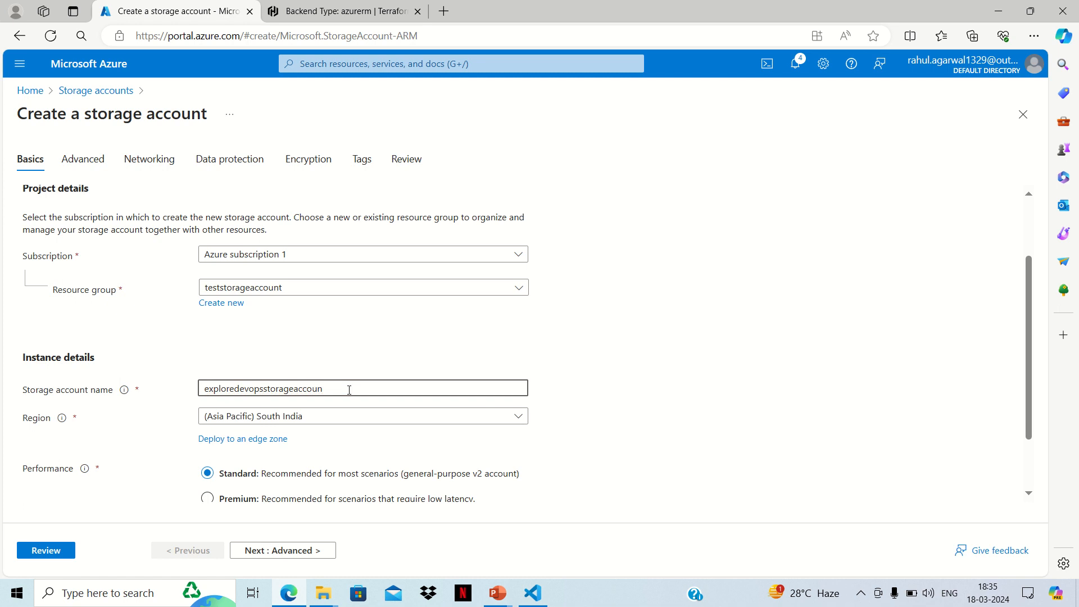
key("BackSpace")
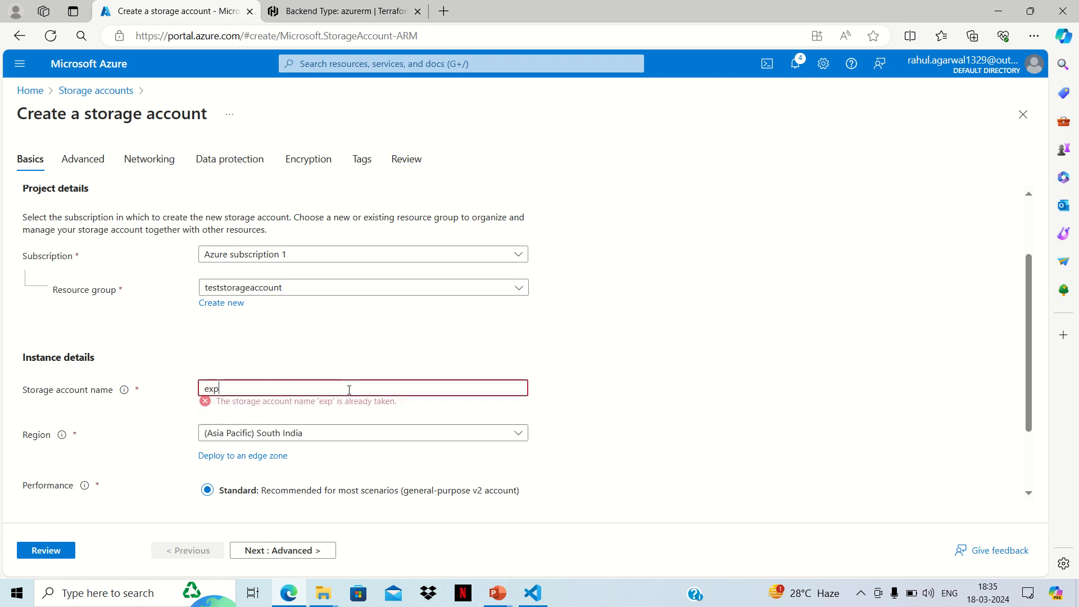
key("BackSpace")
type("plo")
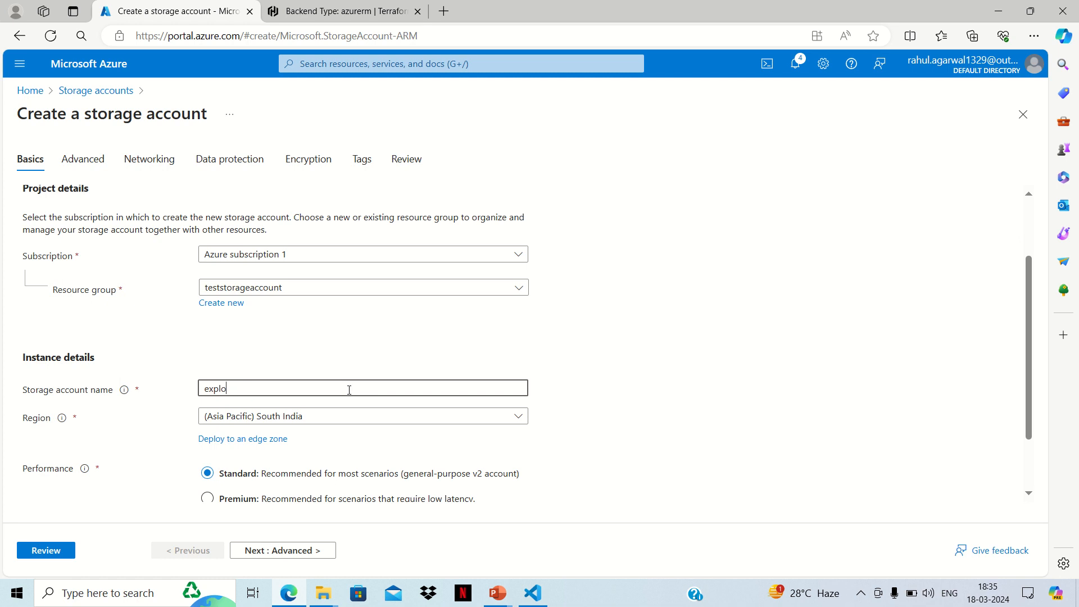
type("redevopsaccount")
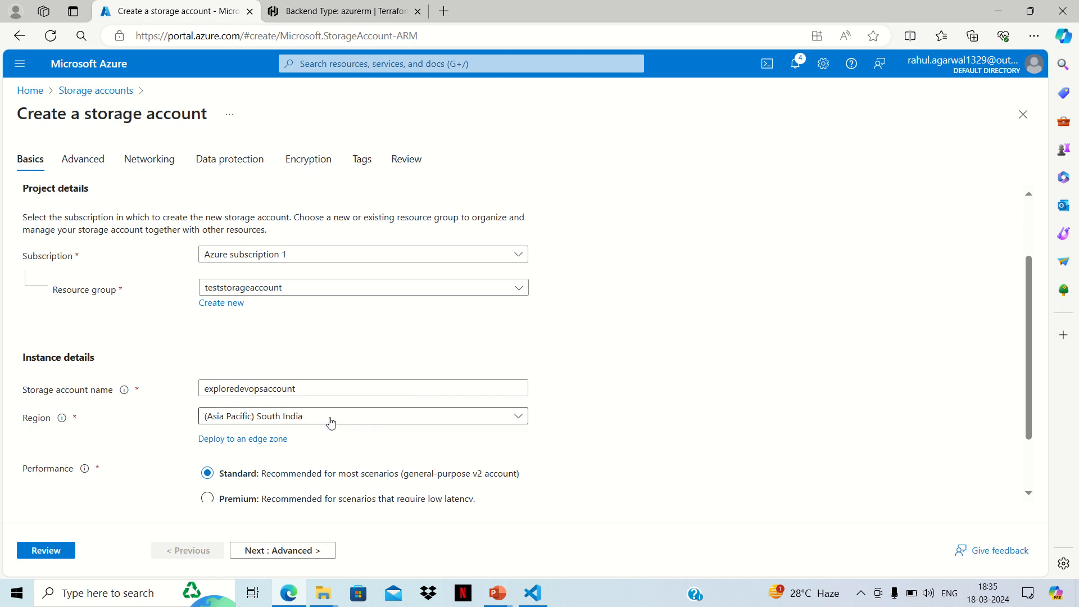
Step: Set the storage account's redundancy to Locally-redundant storage (LRS) and proceed to the advanced settings
scroll(357, 441, "down", 2)
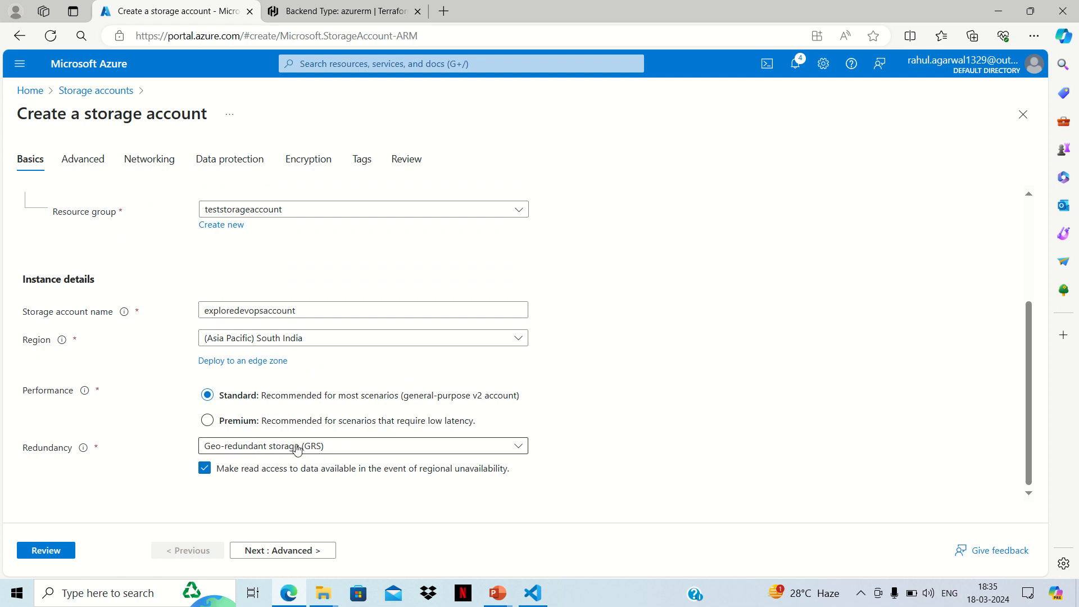
left_click(336, 448)
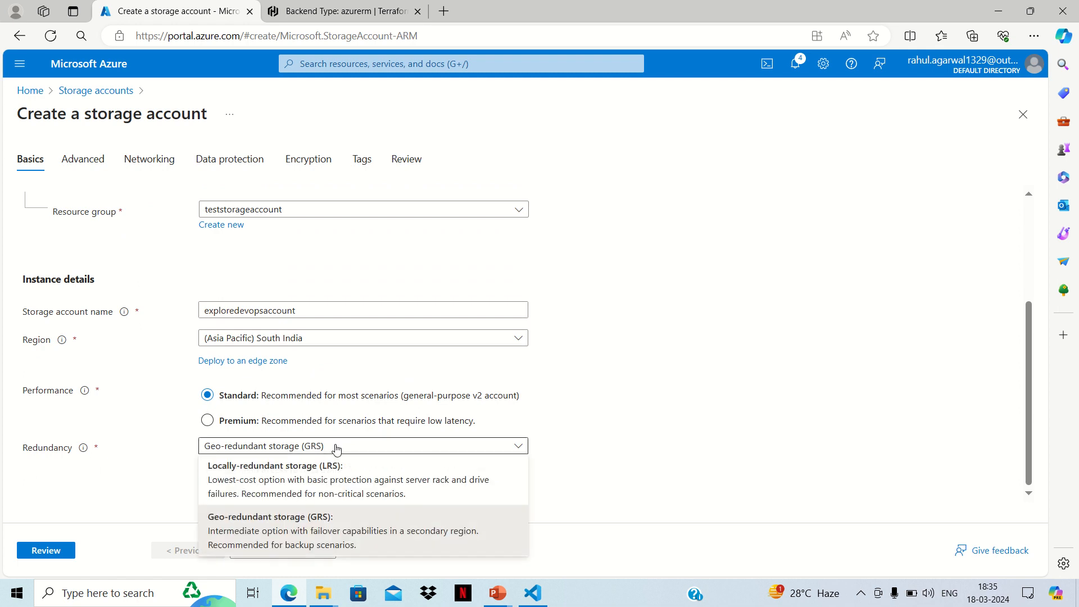
left_click(339, 477)
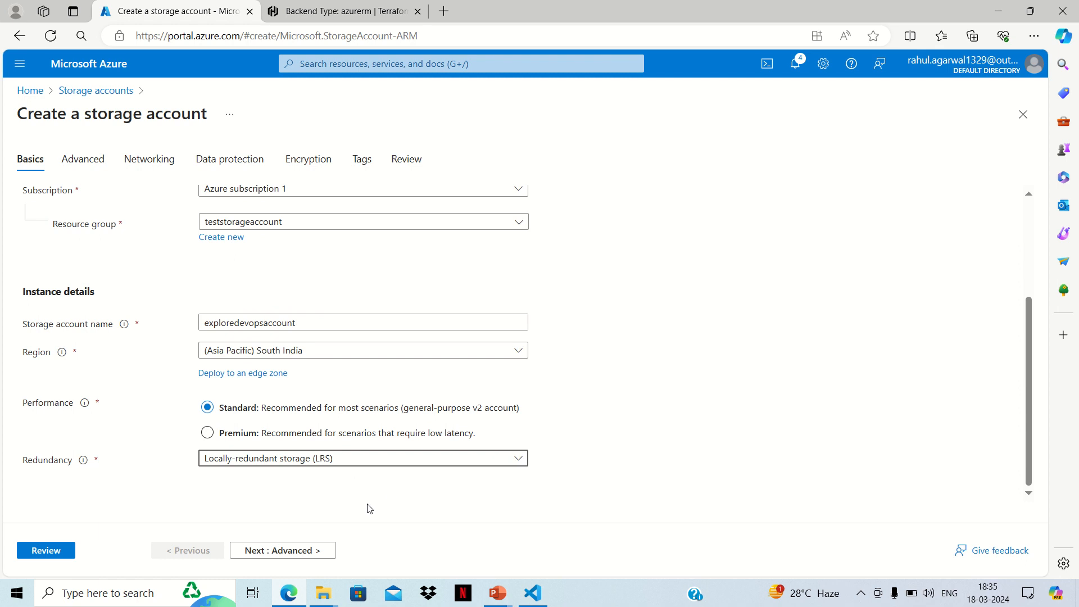
left_click(318, 552)
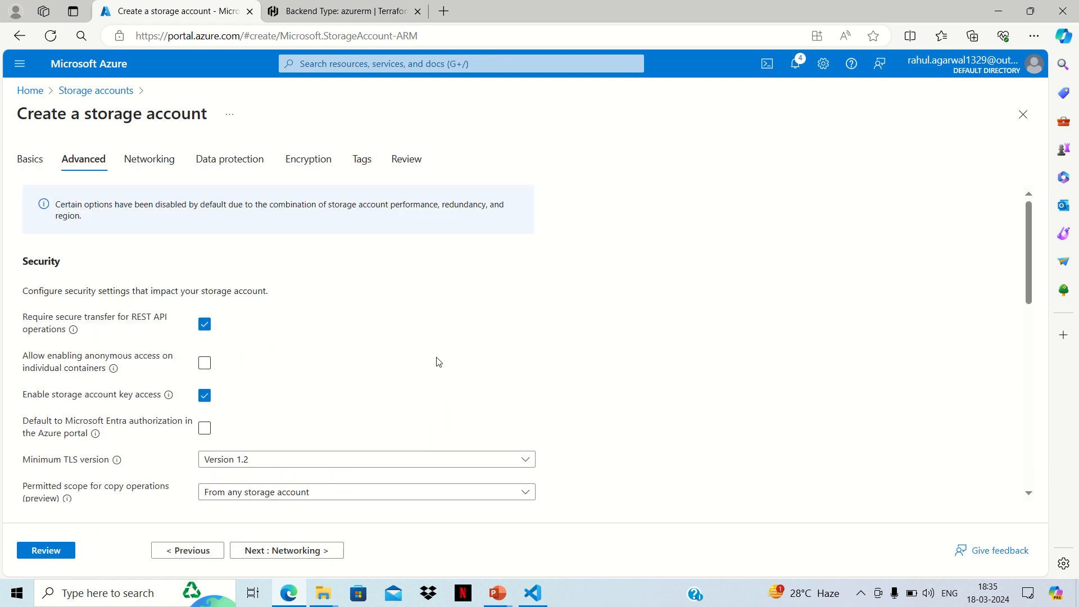
Step: Look through the advanced and networking settings, keep their defaults, and proceed to the data protection settings
scroll(431, 348, "down", 2)
scroll(431, 348, "down", 1)
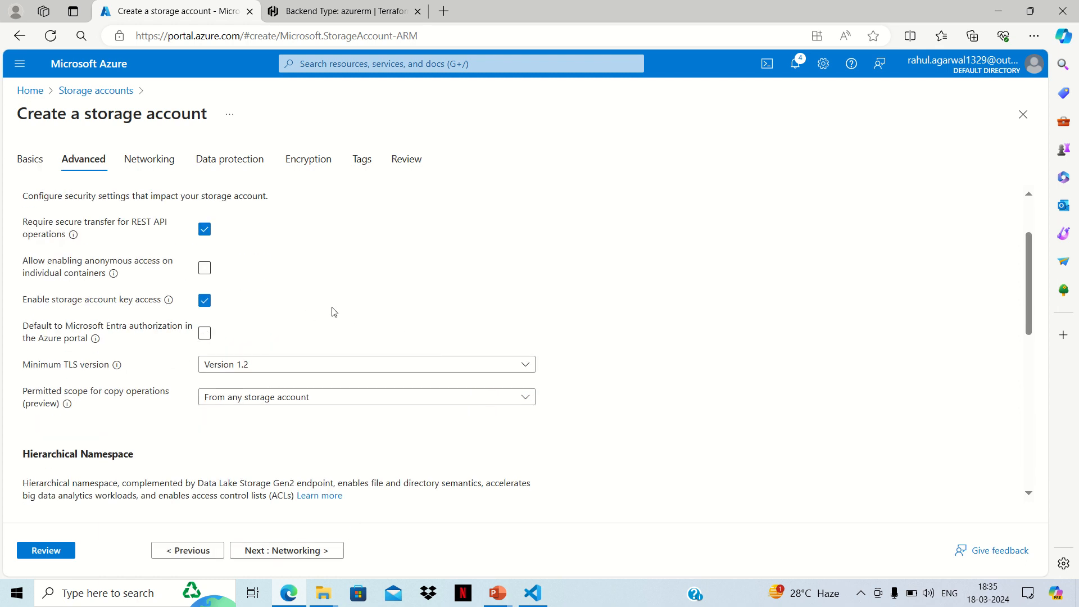
scroll(399, 303, "down", 2)
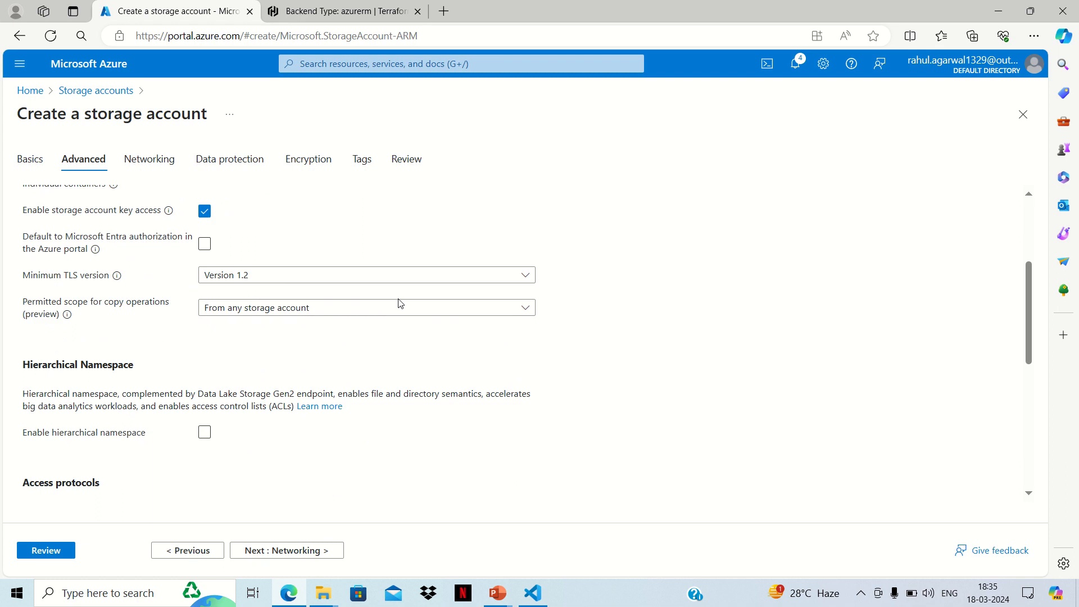
scroll(399, 303, "down", 4)
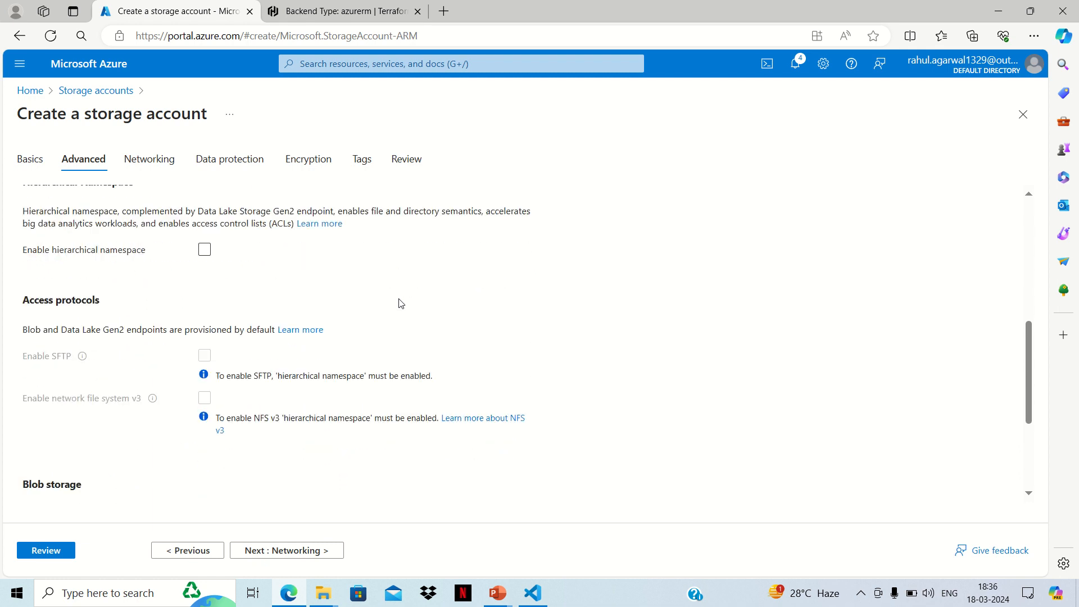
scroll(400, 303, "down", 2)
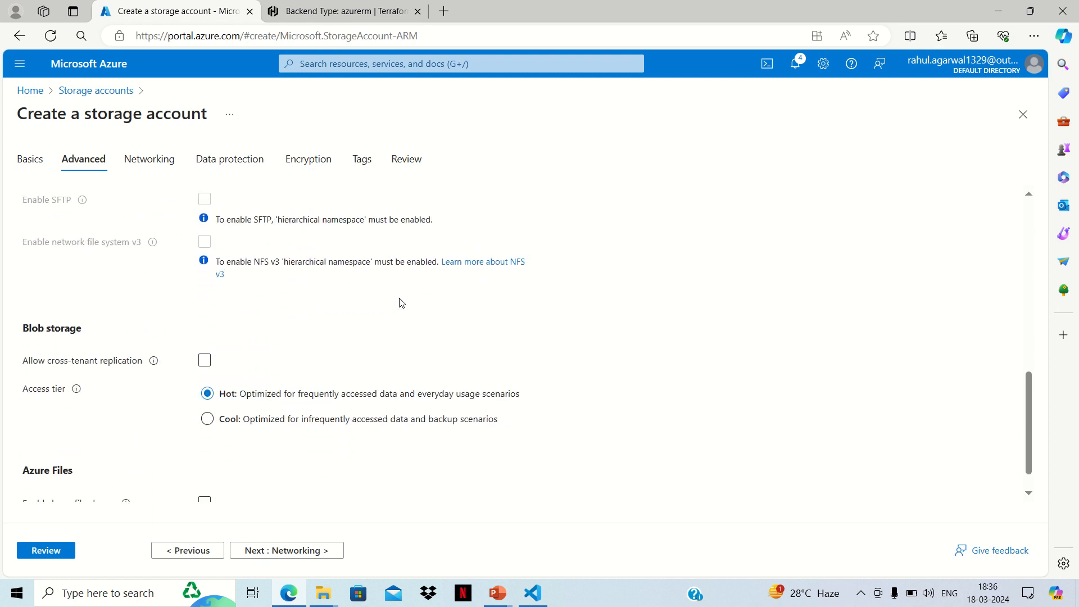
scroll(398, 302, "down", 1)
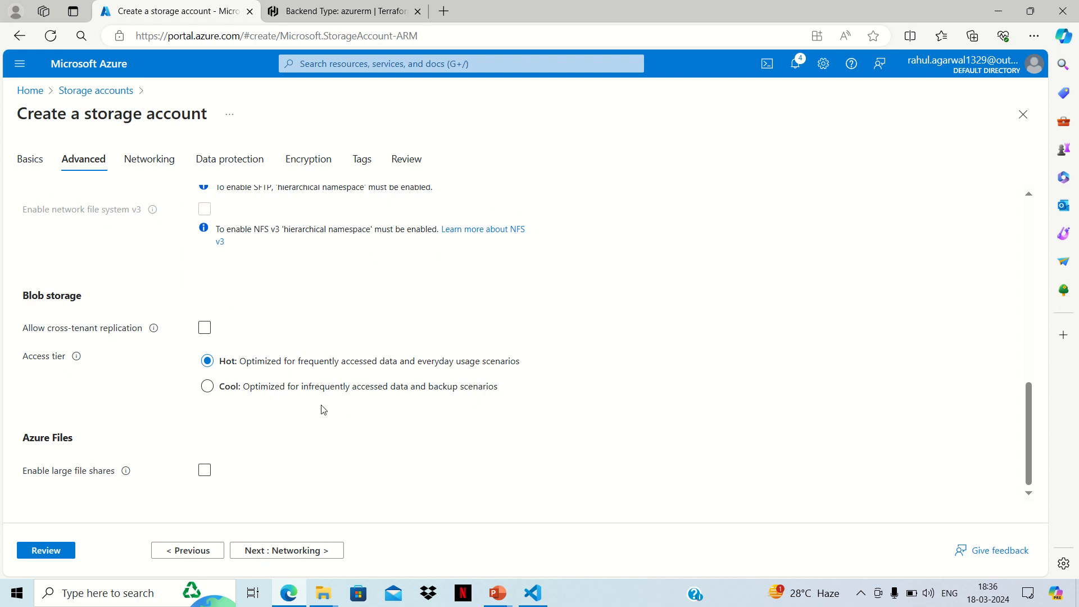
left_click(304, 550)
scroll(345, 401, "down", 1)
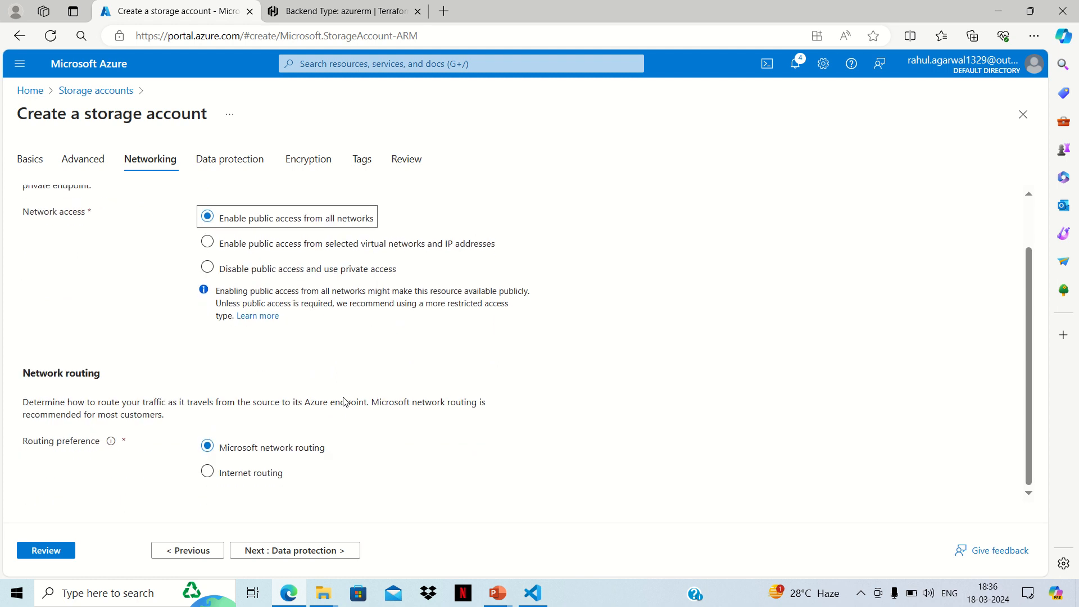
left_click(338, 552)
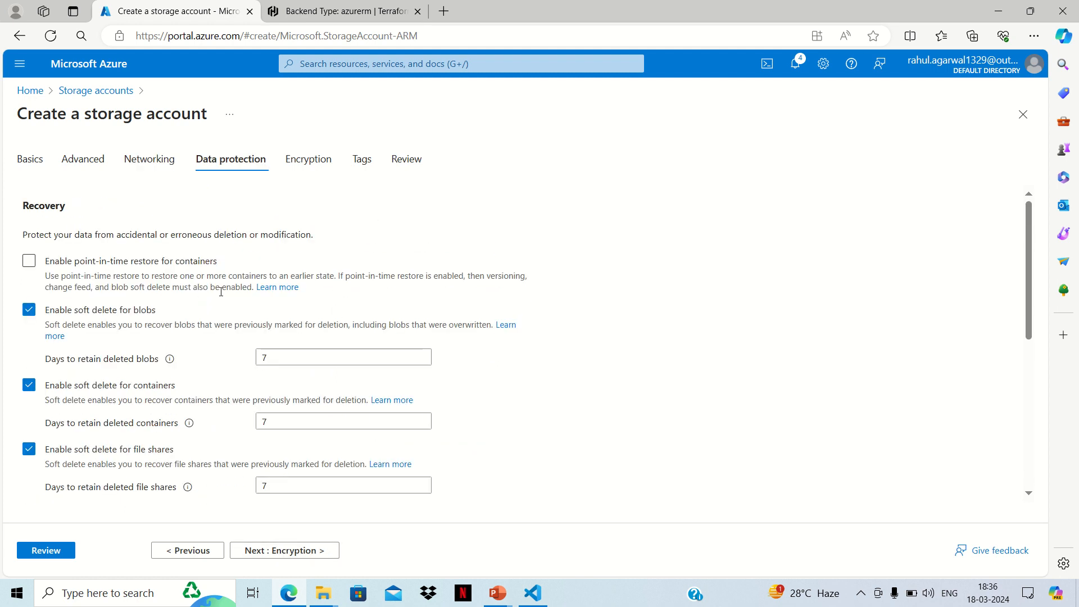
Step: Enable versioning for blobs with all versions kept, and proceed to the encryption settings
scroll(221, 292, "down", 2)
scroll(169, 345, "down", 3)
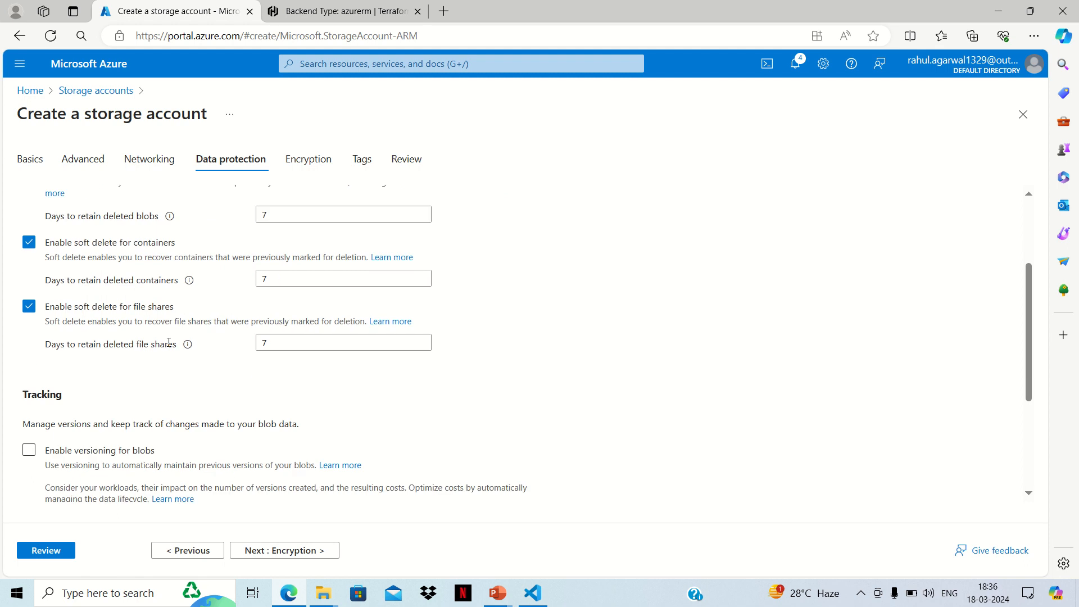
left_click(29, 354)
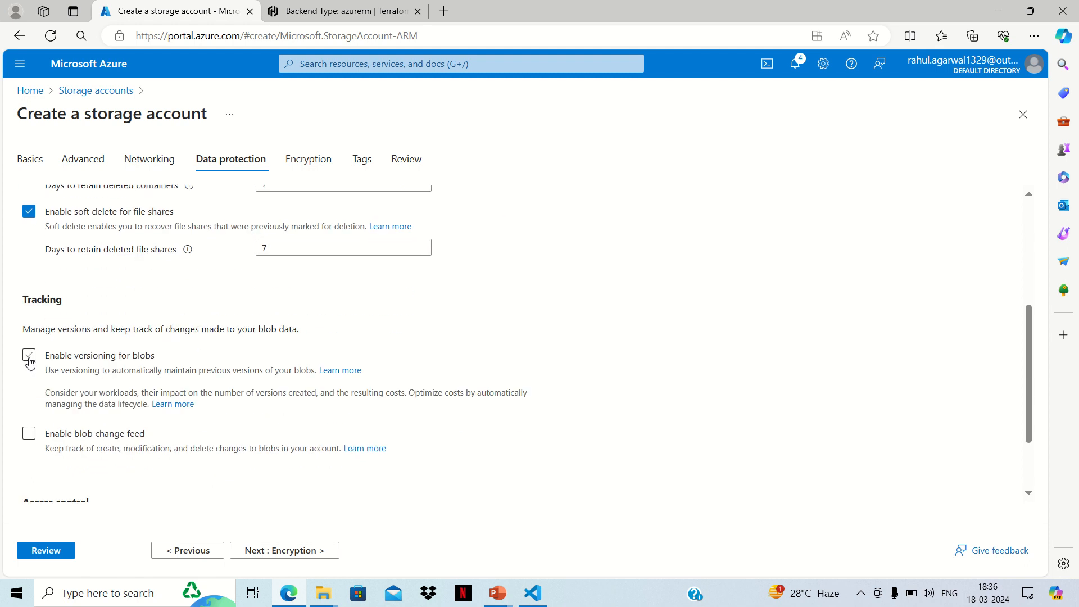
scroll(358, 416, "down", 3)
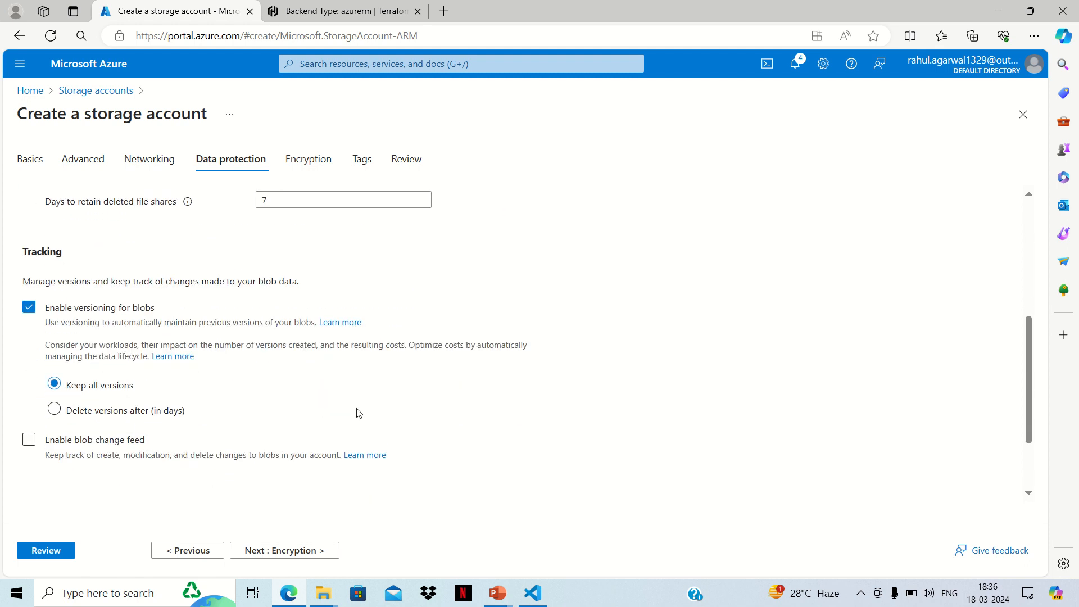
scroll(346, 382, "up", 8)
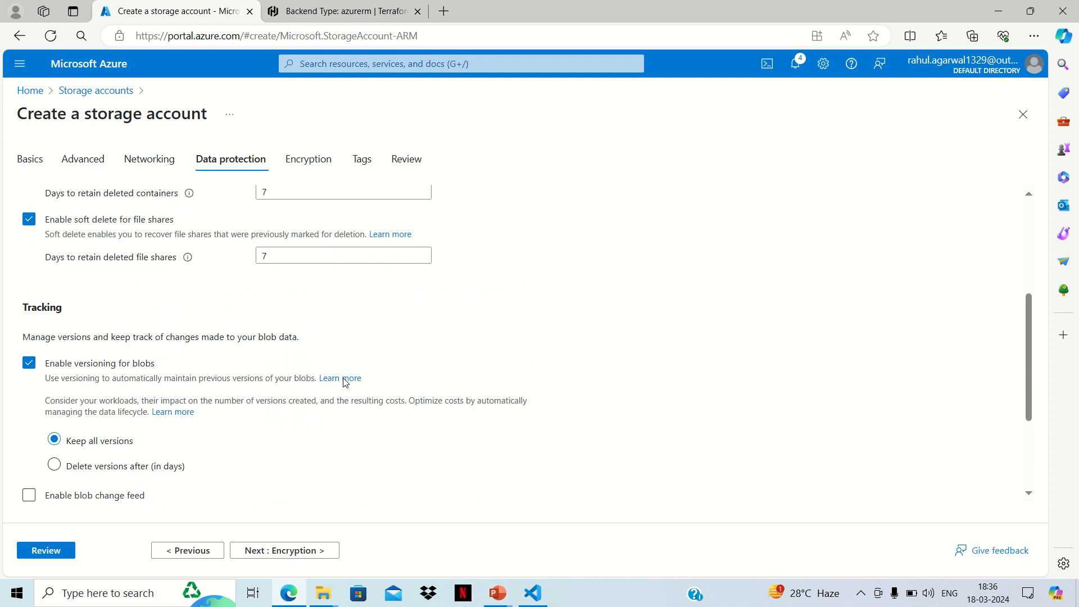
scroll(443, 382, "down", 8)
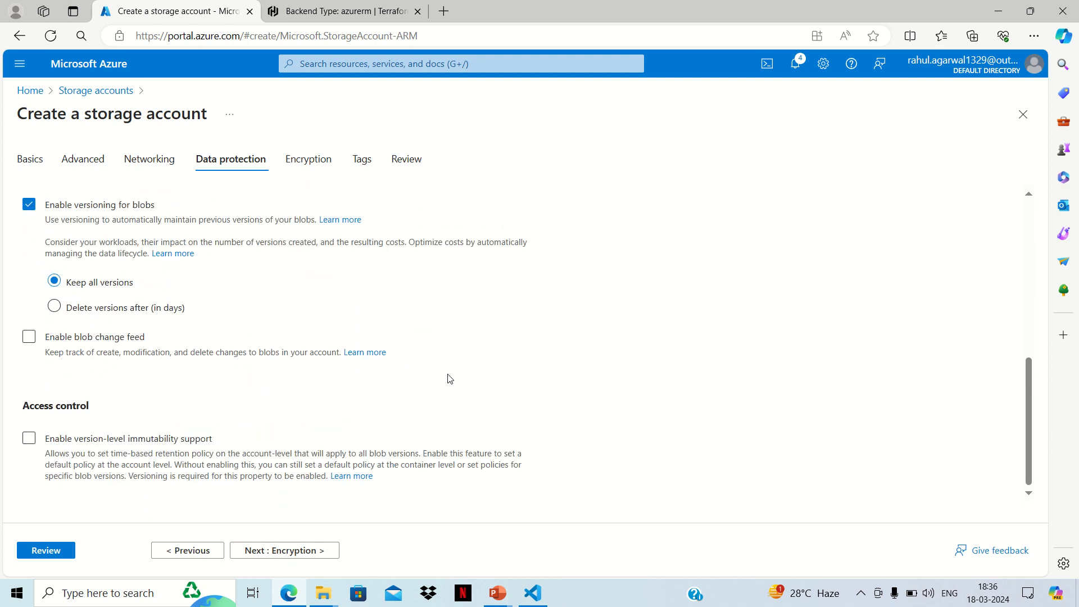
left_click(298, 551)
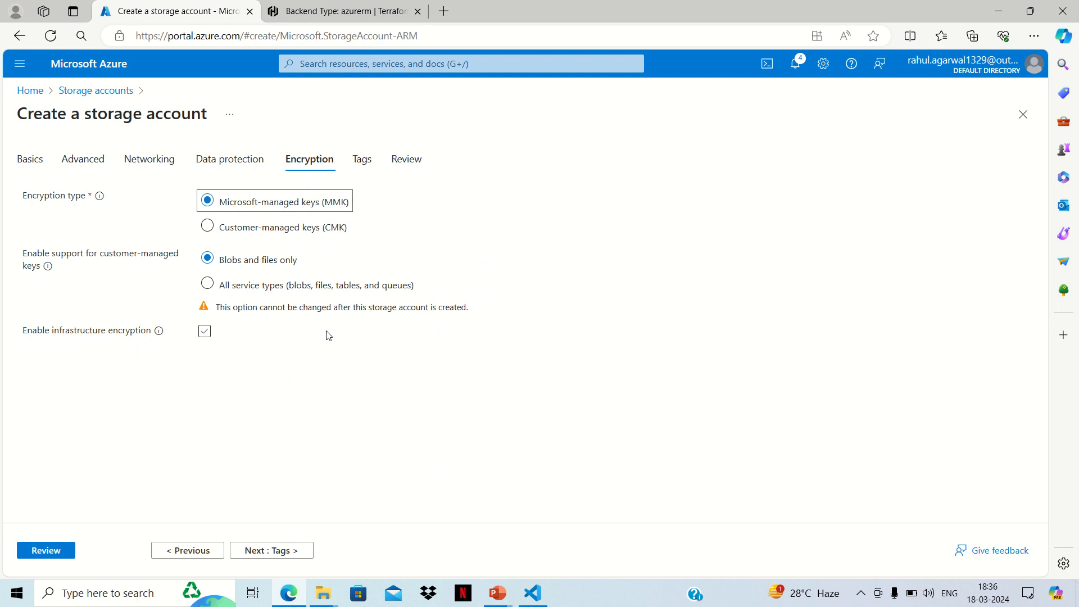
Step: Keep the default encryption settings, add no tags, and check the storage account's final review summary
left_click(291, 550)
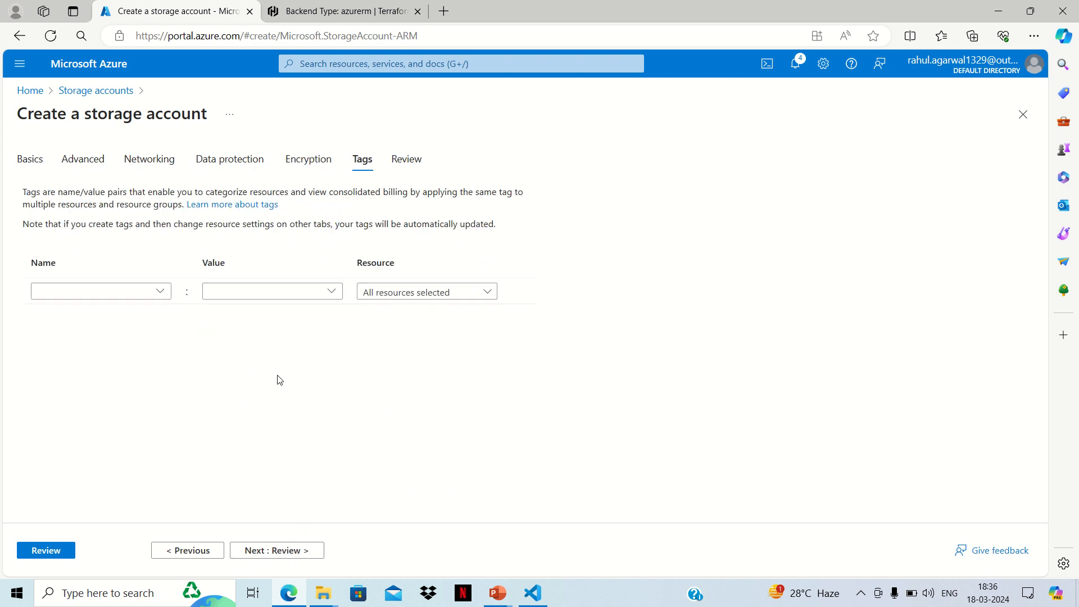
left_click(296, 553)
scroll(294, 413, "down", 6)
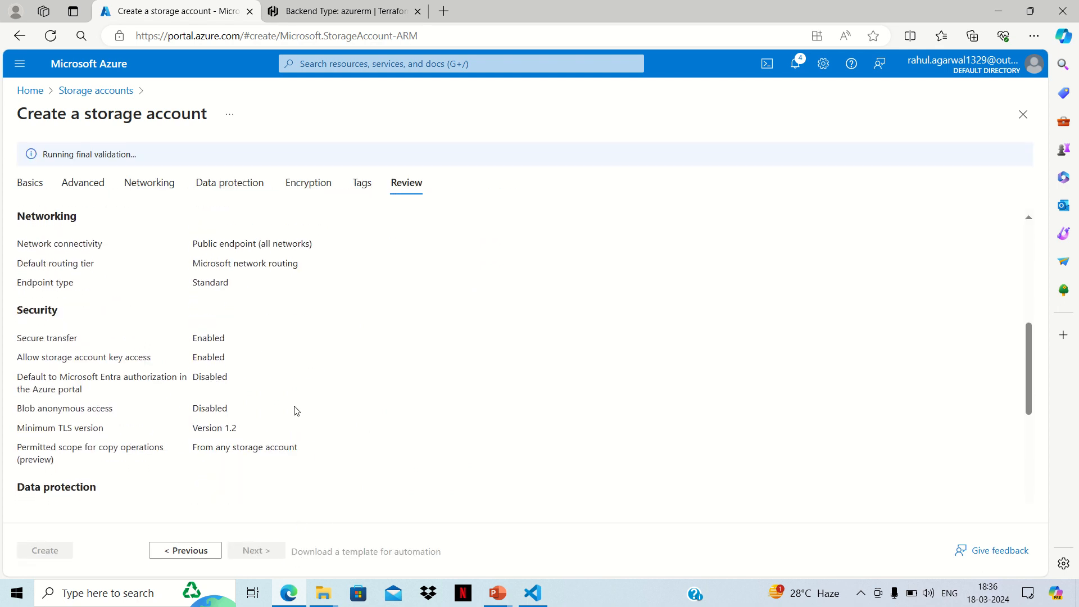
scroll(296, 410, "down", 5)
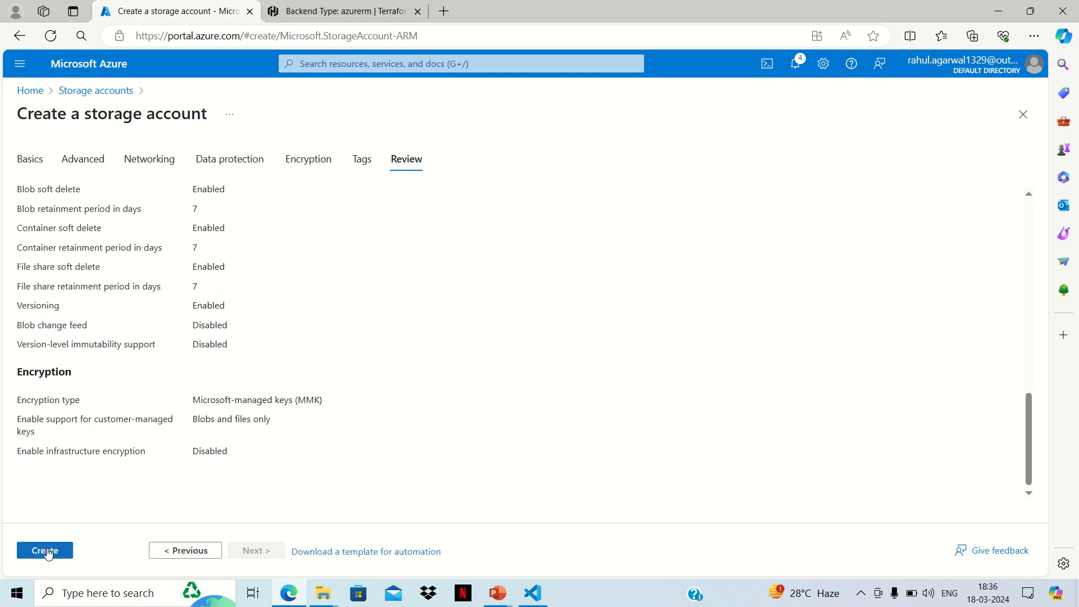
Step: Create the storage account from the reviewed settings, and open the containers list of the deployed exploredevopsaccount resource
left_click(60, 552)
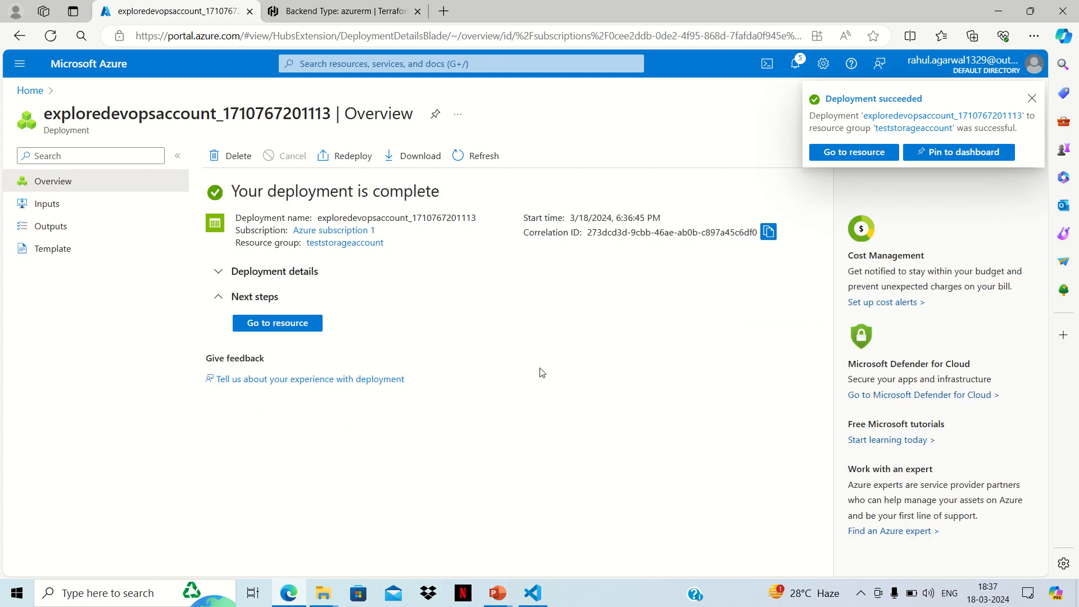
left_click(290, 322)
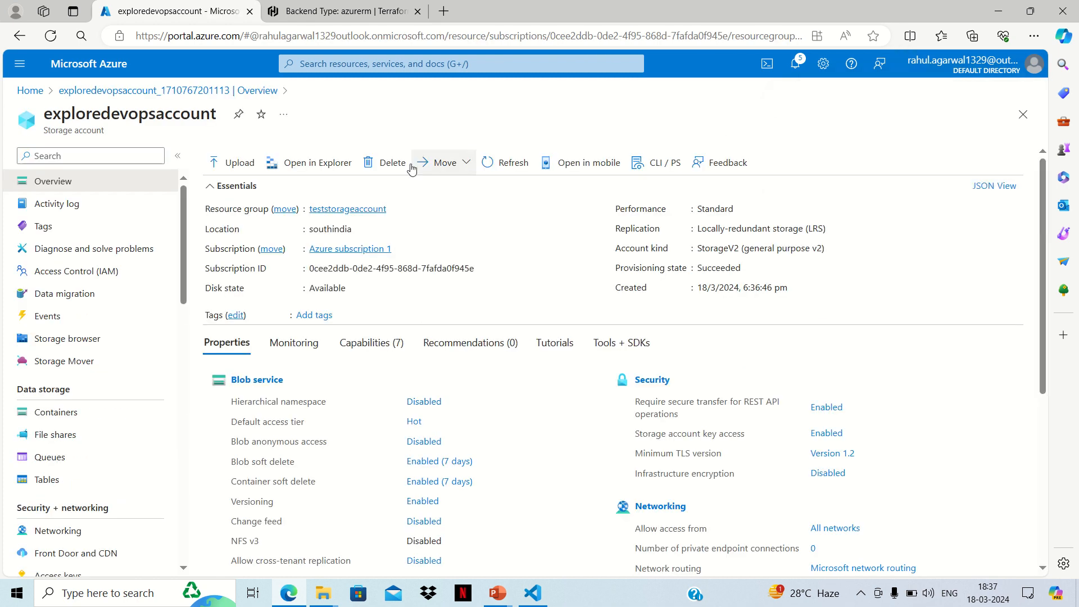
scroll(57, 320, "down", 3)
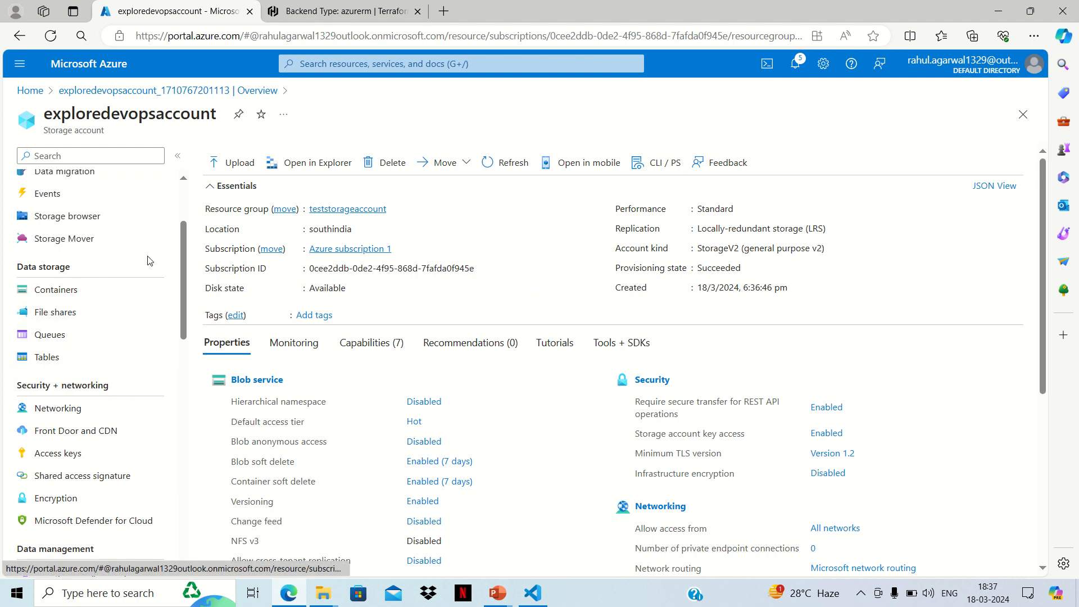
left_click(79, 291)
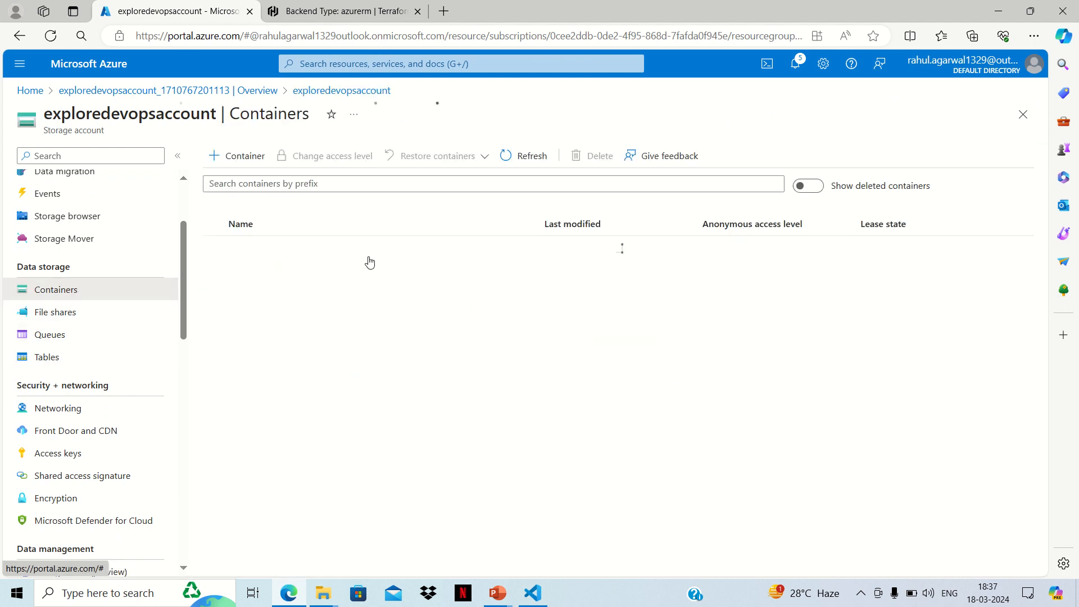
Step: Create a blob container named test-terraform in the storage account, and check its contents before returning to the containers list
left_click(242, 156)
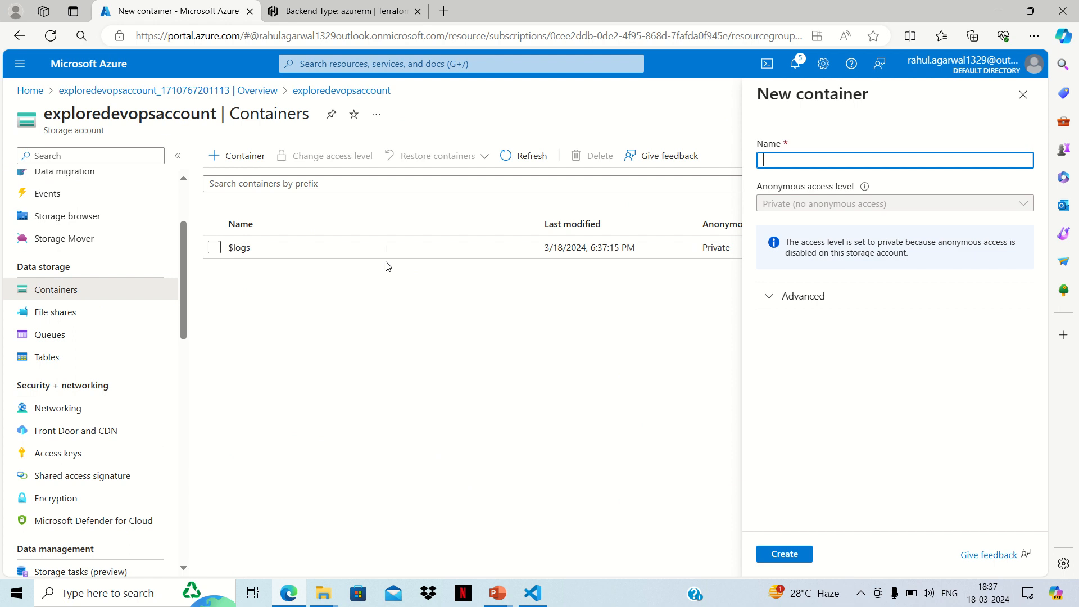
type("test-terrafoe")
key("BackSpace")
type("rm")
left_click(786, 553)
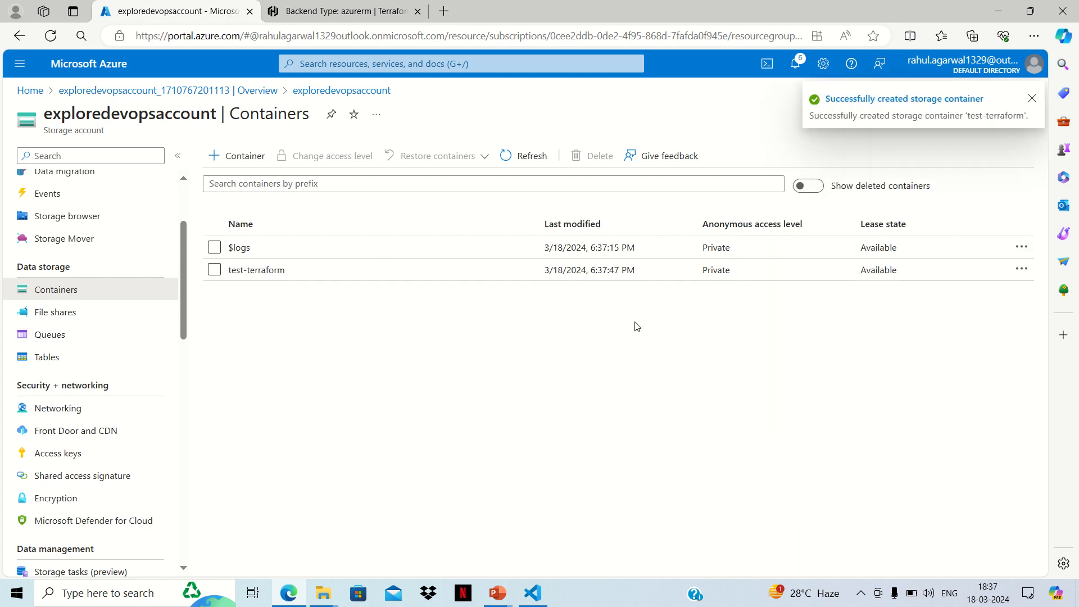
left_click(1033, 100)
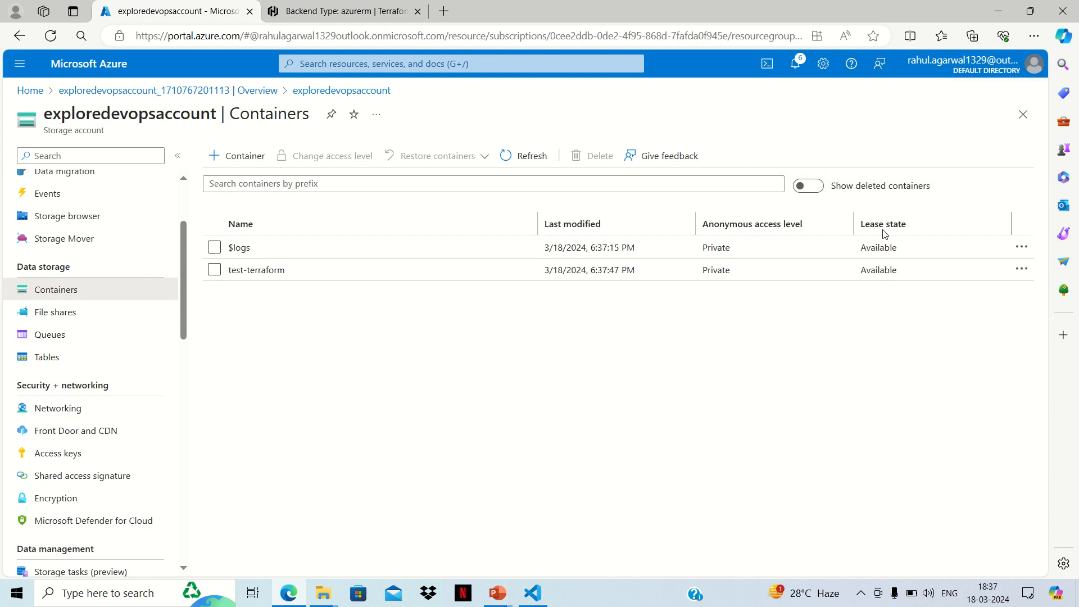
left_click(253, 273)
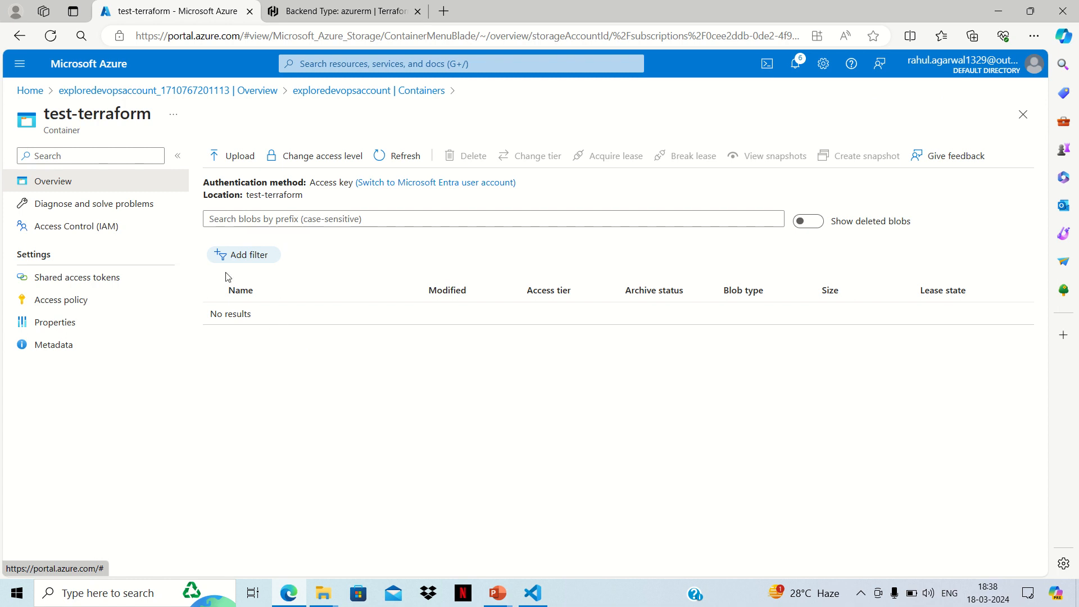
left_click(19, 37)
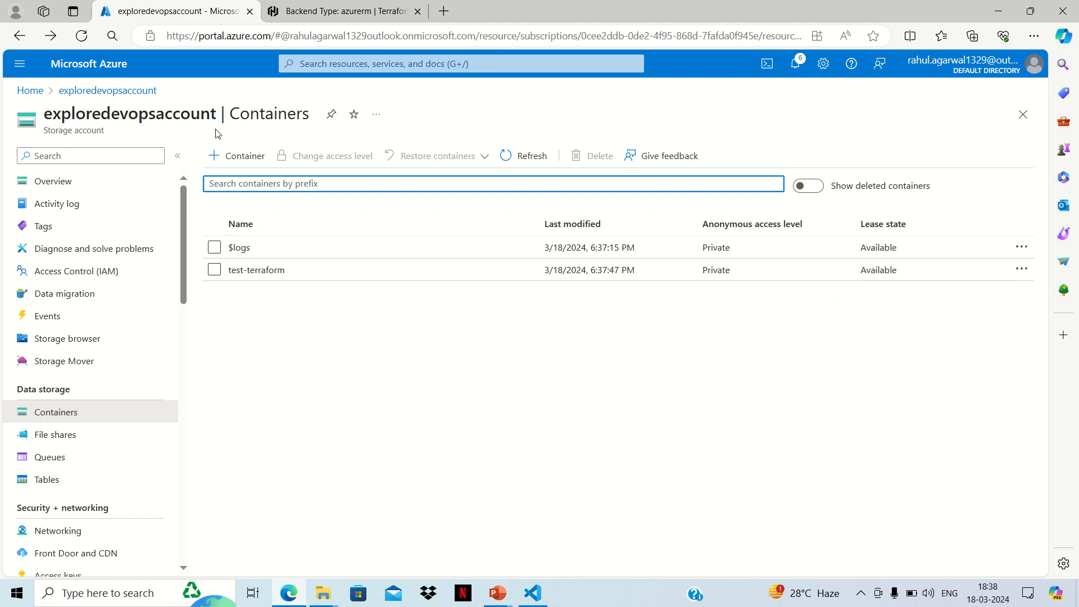
Step: Copy the new container's name and set container_name to "test-terraform" in backend.tf in Visual Studio Code
left_click_drag(289, 272, 225, 280)
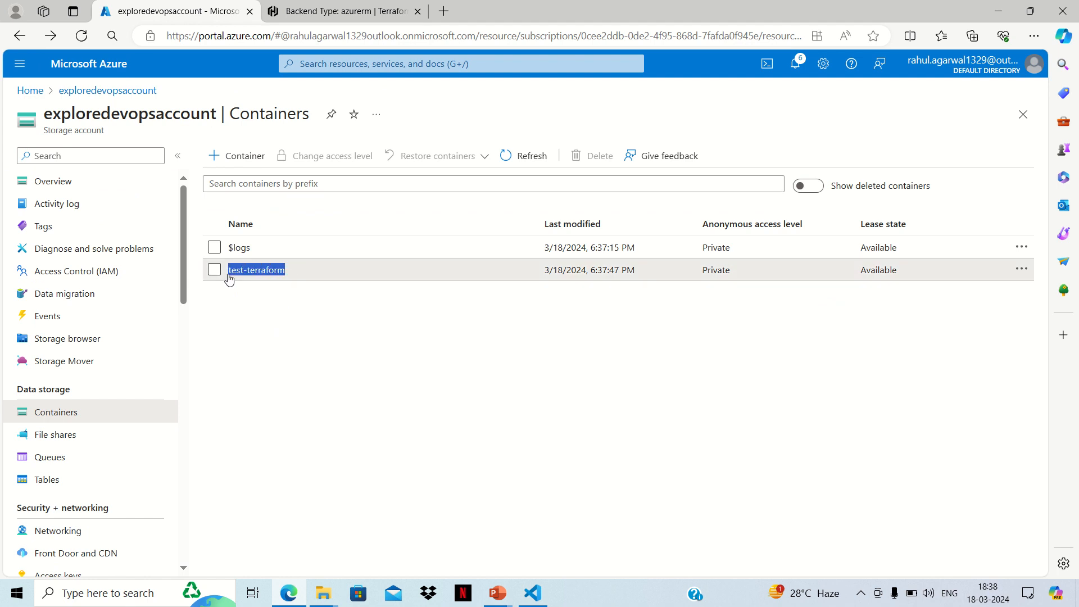
right_click(248, 272)
left_click(284, 285)
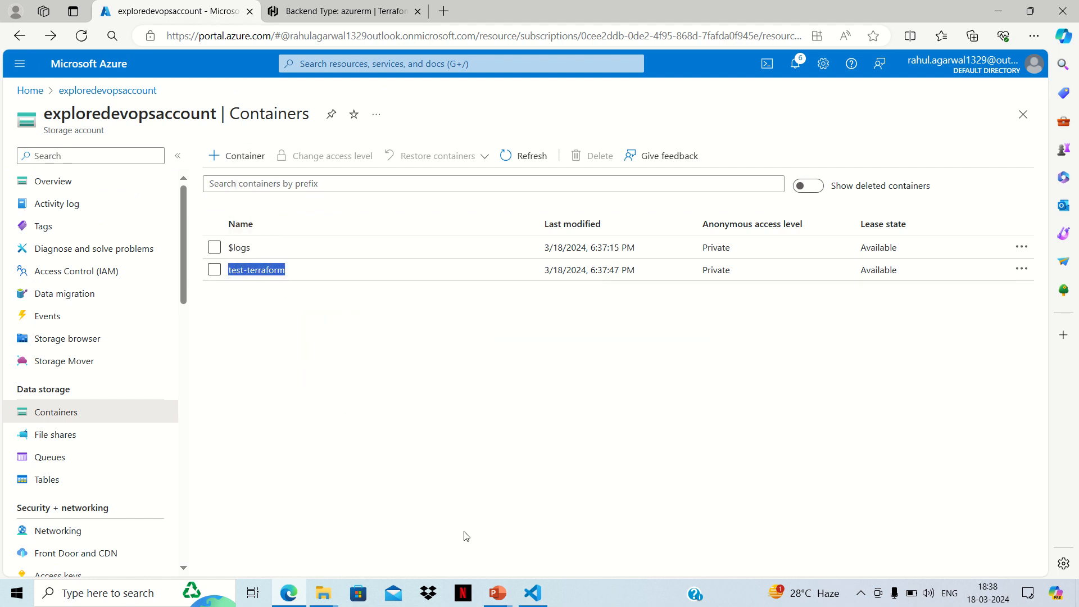
left_click(532, 593)
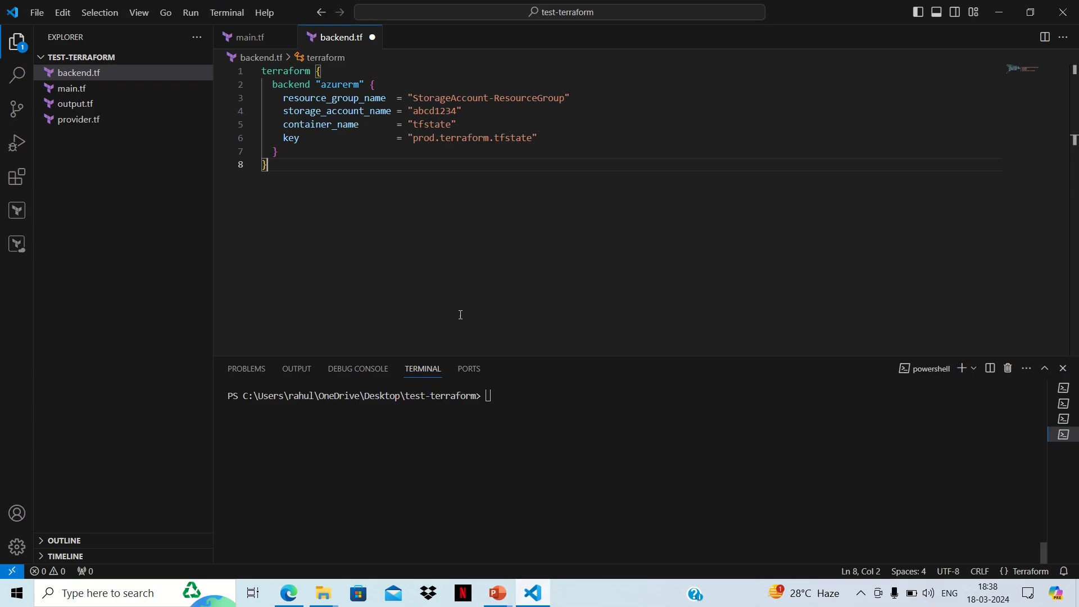
left_click(452, 124)
key("BackSpace")
key("BackSpace")
key("BackSpace")
key("BackSpace")
key("BackSpace")
key("BackSpace")
key("BackSpace")
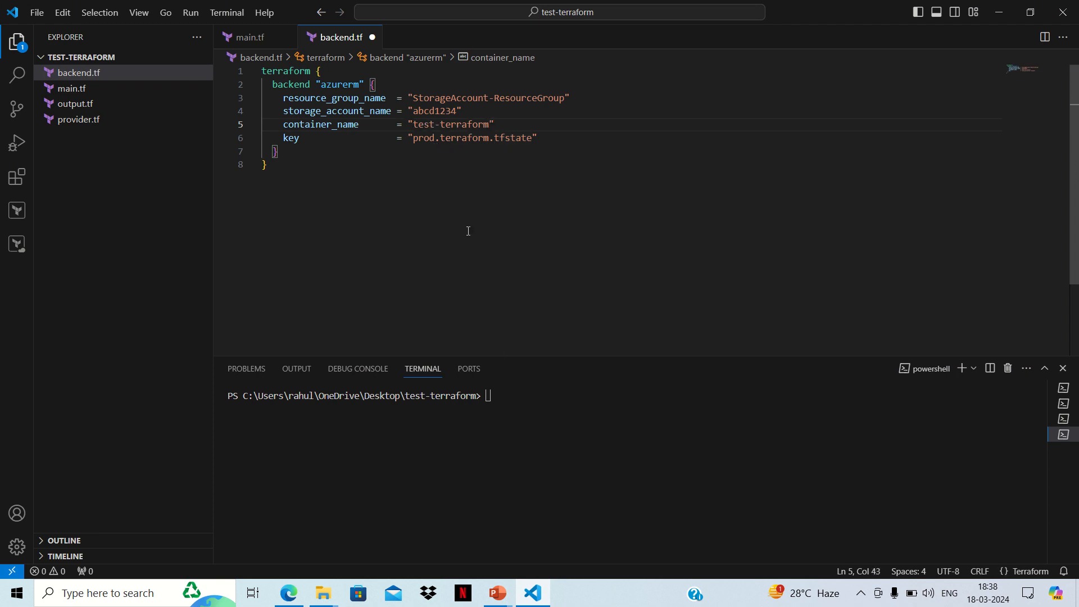
Step: Copy the storage account's name from the Azure portal and set storage_account_name to "exploredevopsaccount" in backend.tf in Visual Studio Code
left_click(289, 593)
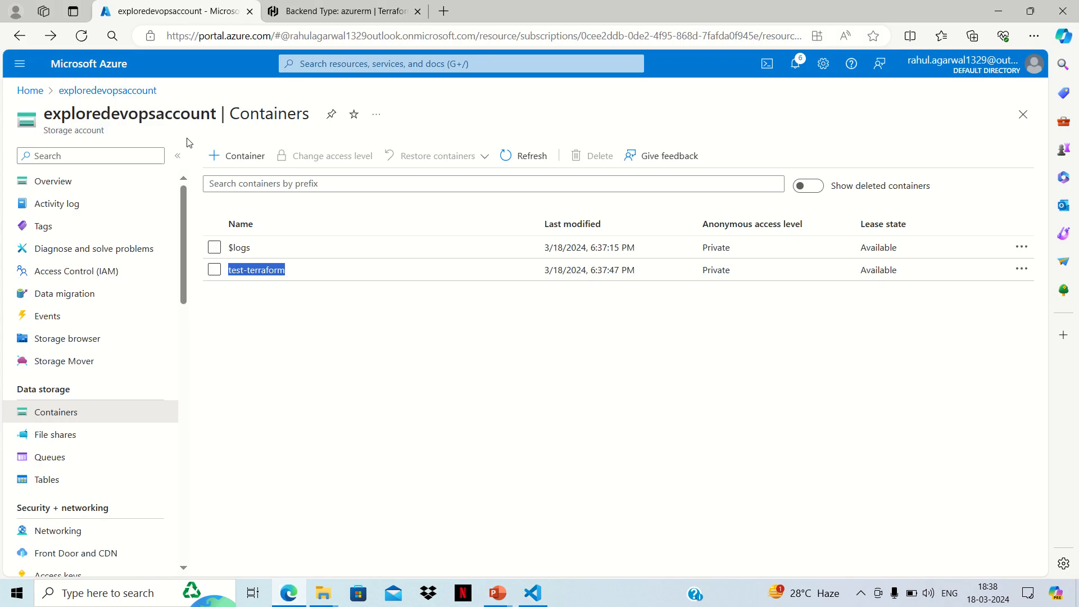
left_click_drag(217, 113, 43, 114)
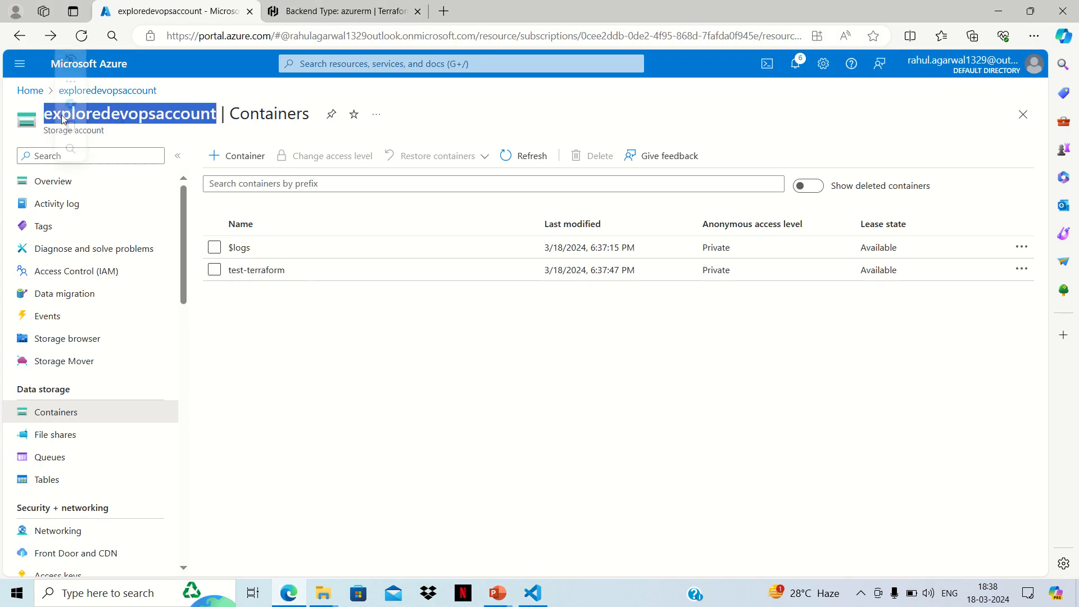
right_click(183, 116)
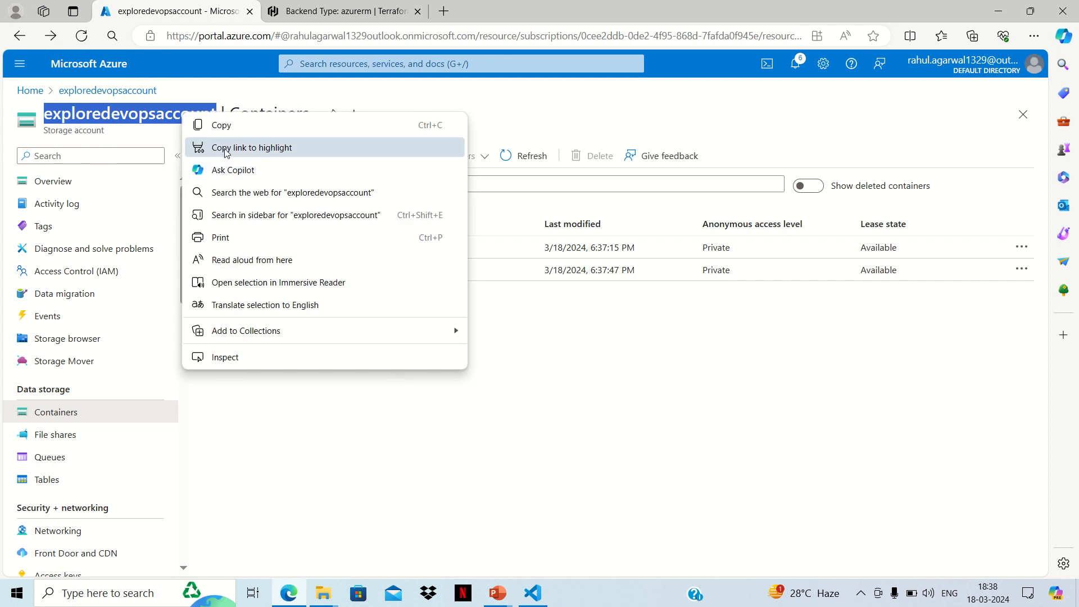
left_click(221, 125)
left_click(539, 603)
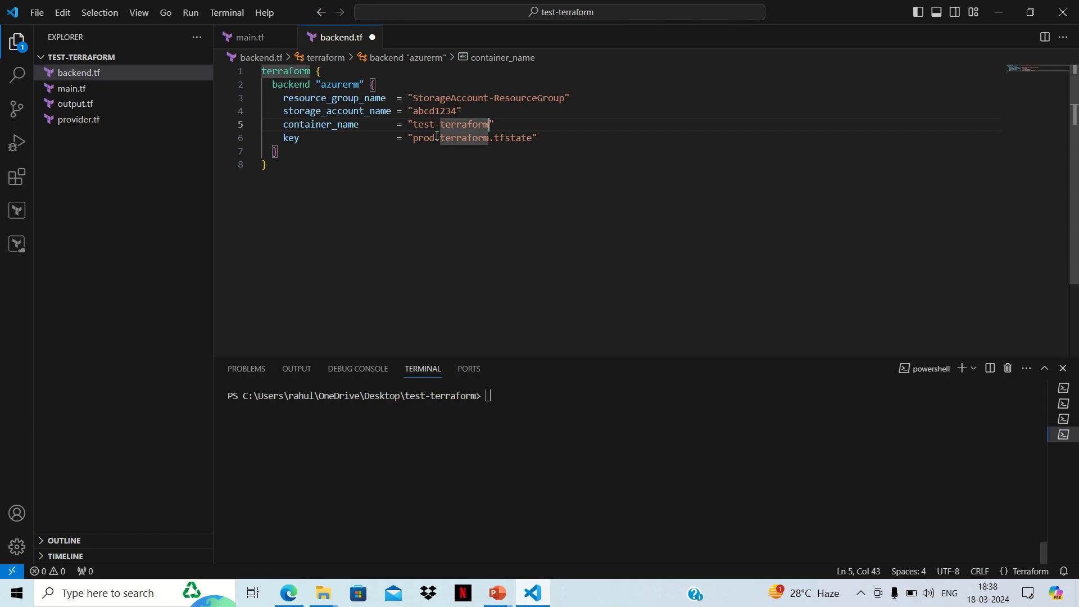
double_click(457, 110)
key("BackSpace")
key("BackSpace")
key("BackSpace")
key("BackSpace")
key("BackSpace")
key("BackSpace")
key("BackSpace")
key("BackSpace")
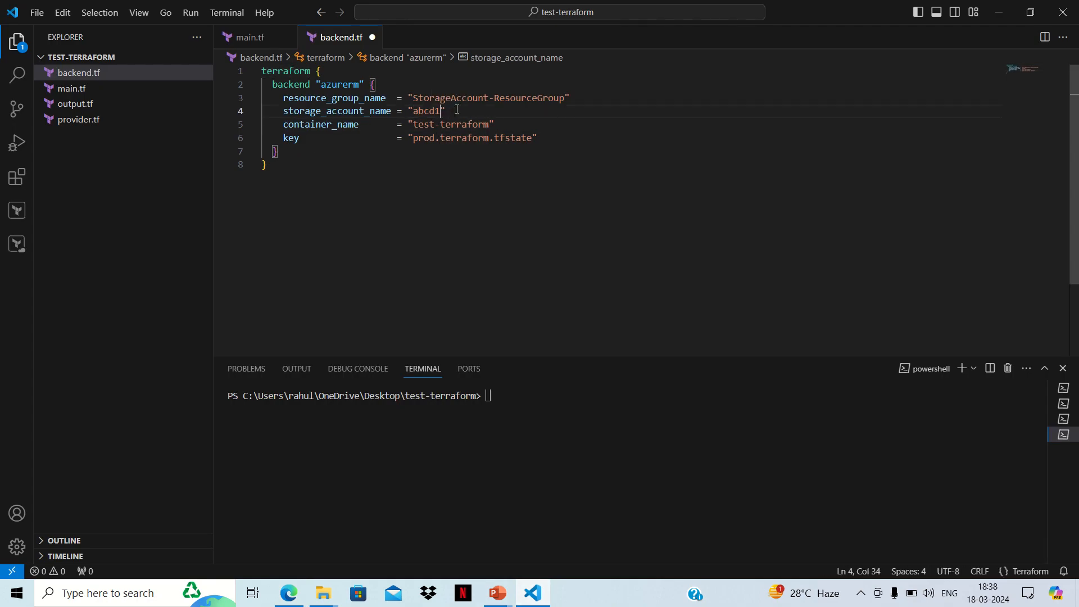
key("ctrl+v")
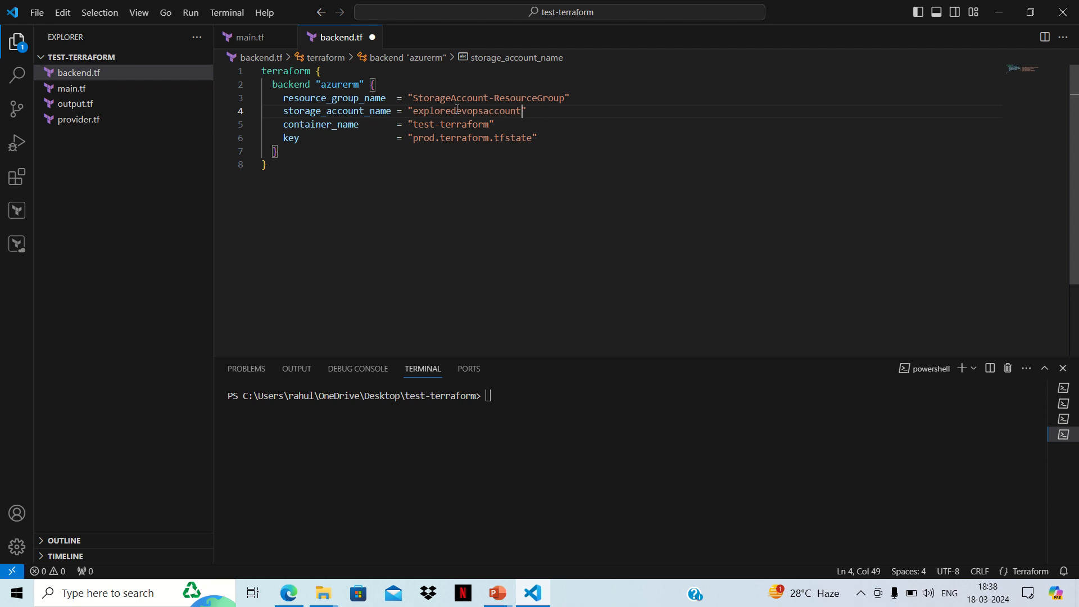
Step: Clear the placeholder text of resource_group_name in backend.tf, leaving empty quotes
left_click(566, 97)
key("BackSpace")
key("BackSpace")
key("BackSpace")
key("BackSpace")
key("BackSpace")
key("BackSpace")
key("BackSpace")
key("BackSpace")
key("BackSpace")
key("BackSpace")
key("BackSpace")
key("BackSpace")
key("BackSpace")
key("BackSpace")
key("BackSpace")
key("BackSpace")
key("BackSpace")
key("BackSpace")
key("BackSpace")
key("BackSpace")
key("BackSpace")
key("BackSpace")
key("BackSpace")
key("BackSpace")
key("BackSpace")
key("BackSpace")
key("BackSpace")
key("BackSpace")
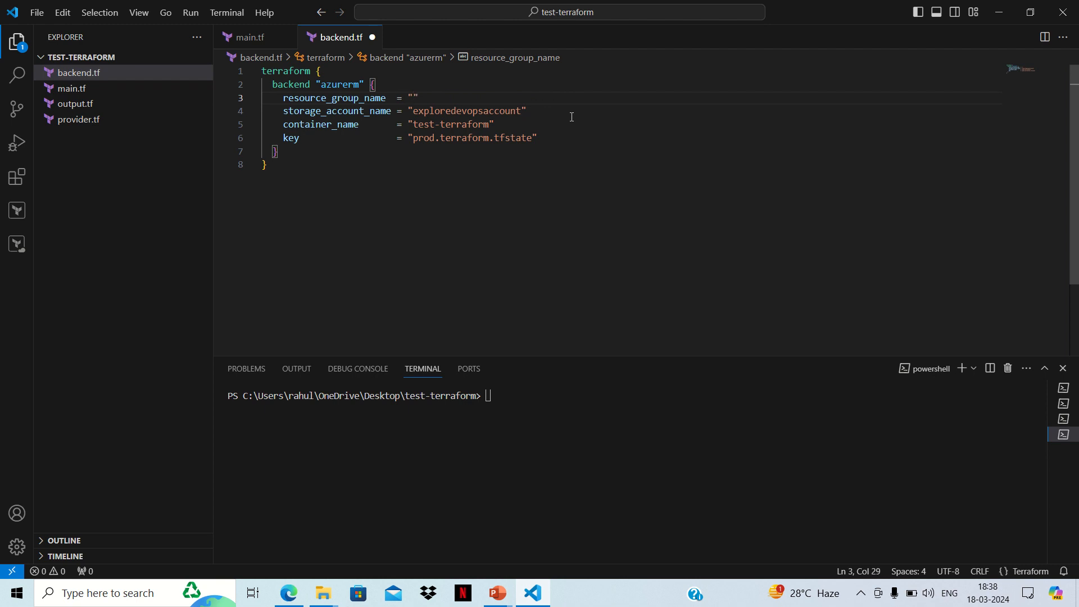
Step: Open the teststorageaccount resource group in the Azure portal and copy its name
left_click(289, 593)
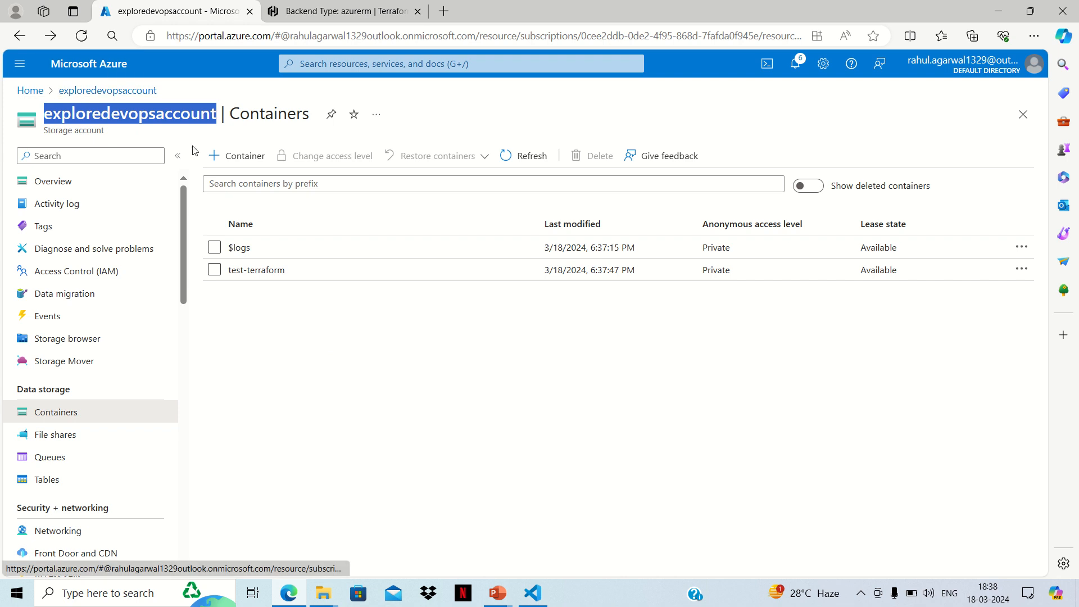
left_click(38, 93)
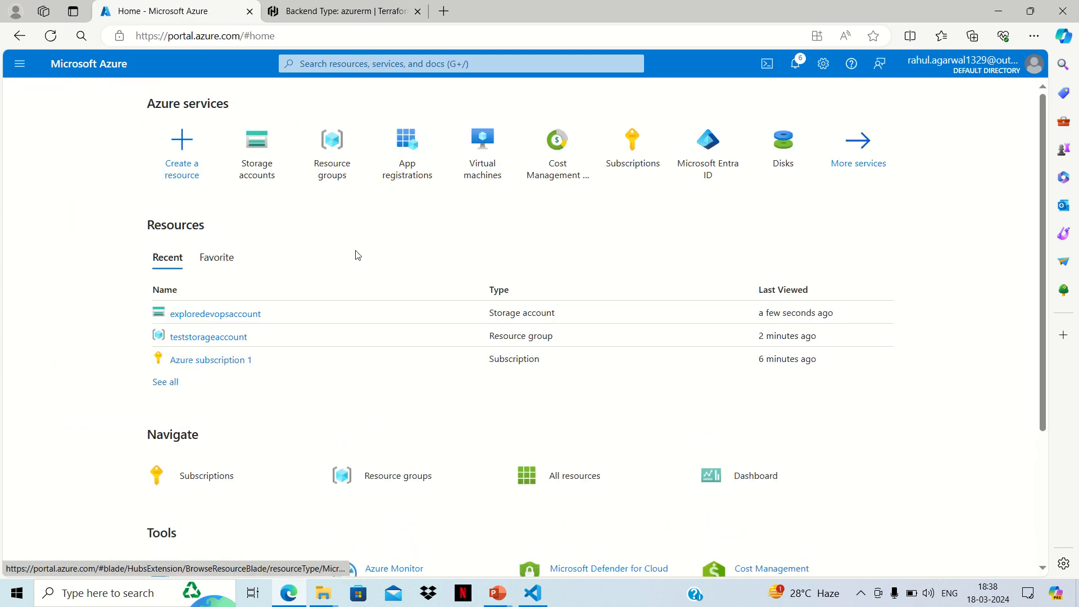
left_click(344, 168)
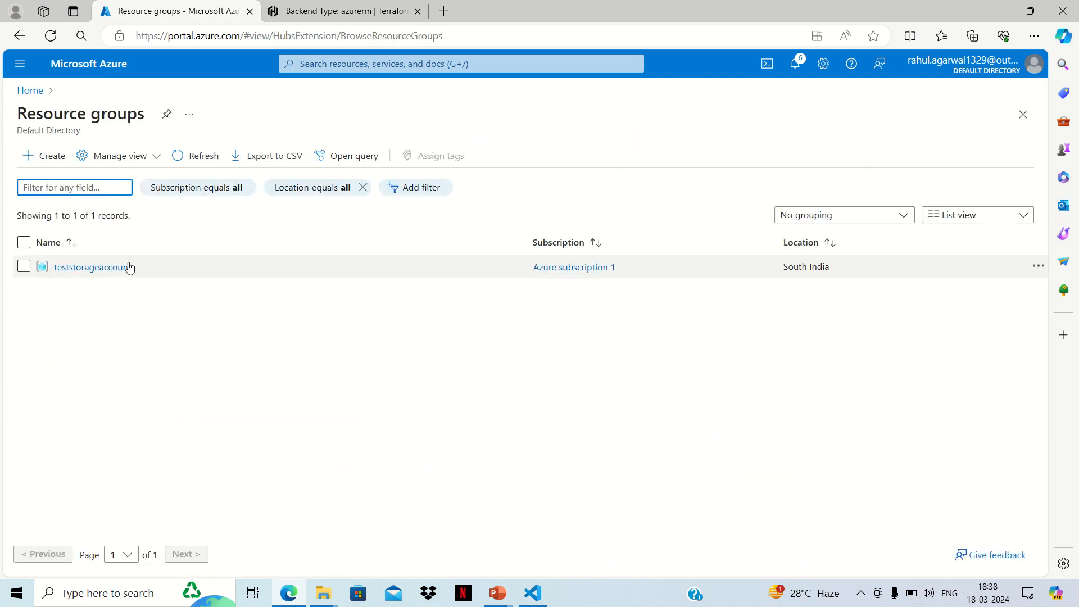
left_click(104, 268)
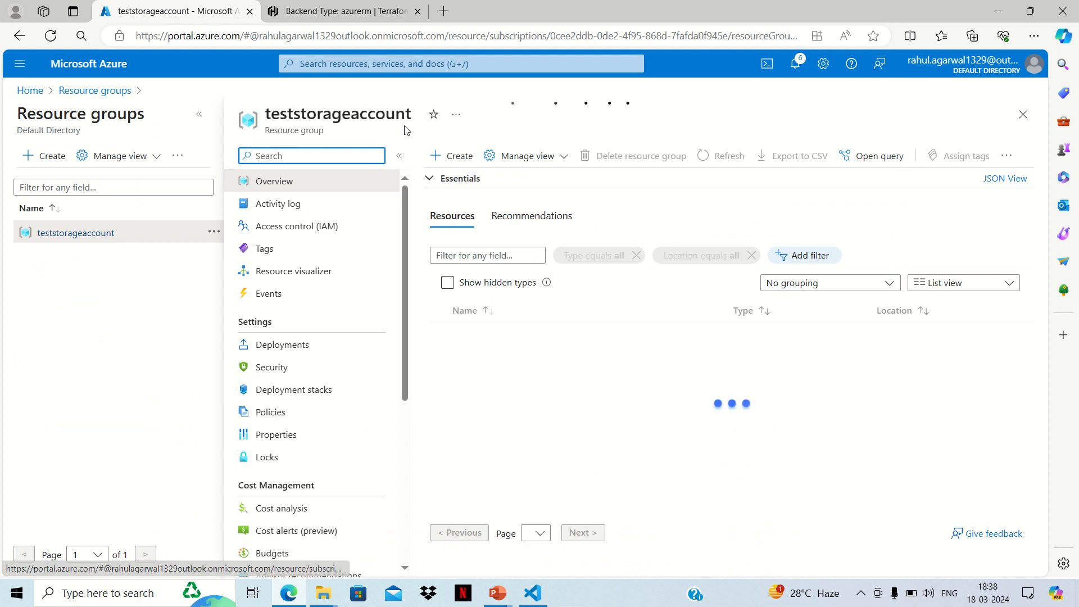
left_click_drag(413, 118, 276, 117)
left_click(290, 104)
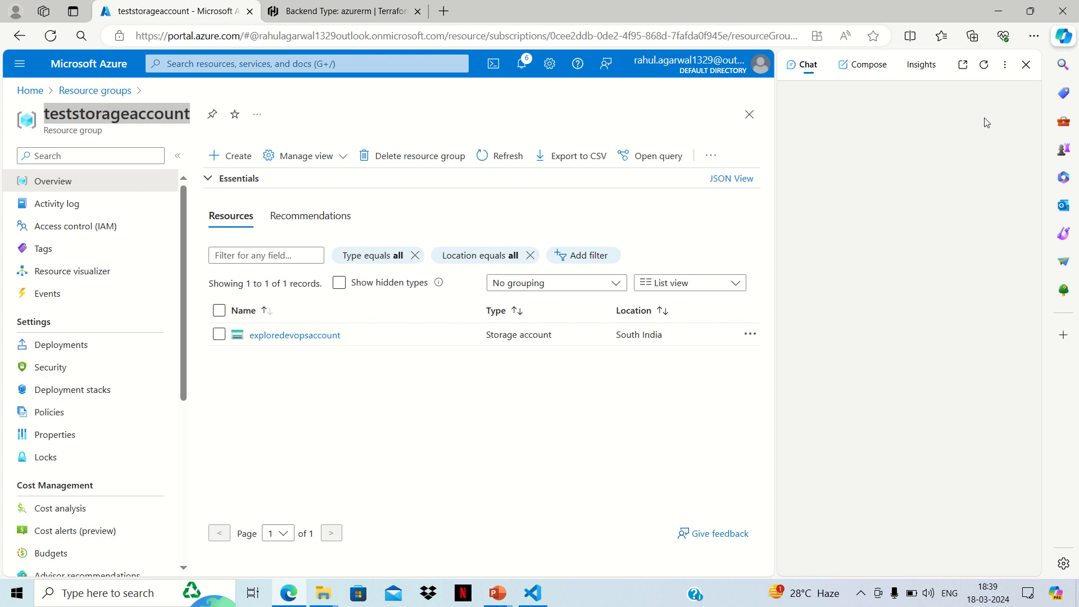
left_click(1026, 64)
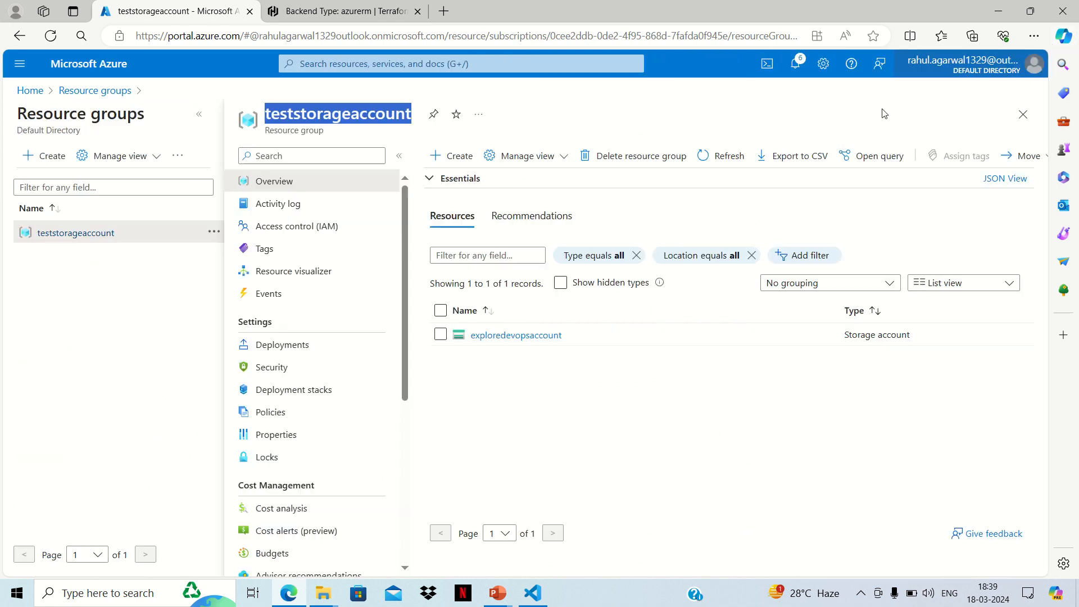
right_click(379, 115)
left_click(418, 126)
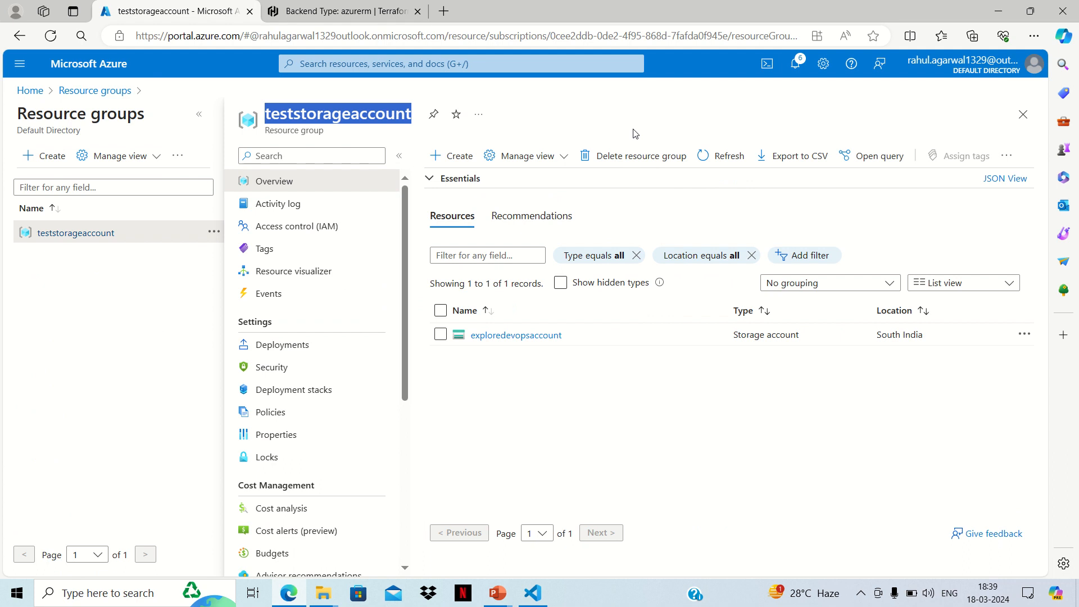
Step: Set resource_group_name to "teststorageaccount" in backend.tf in Visual Studio Code and save the file
left_click(534, 594)
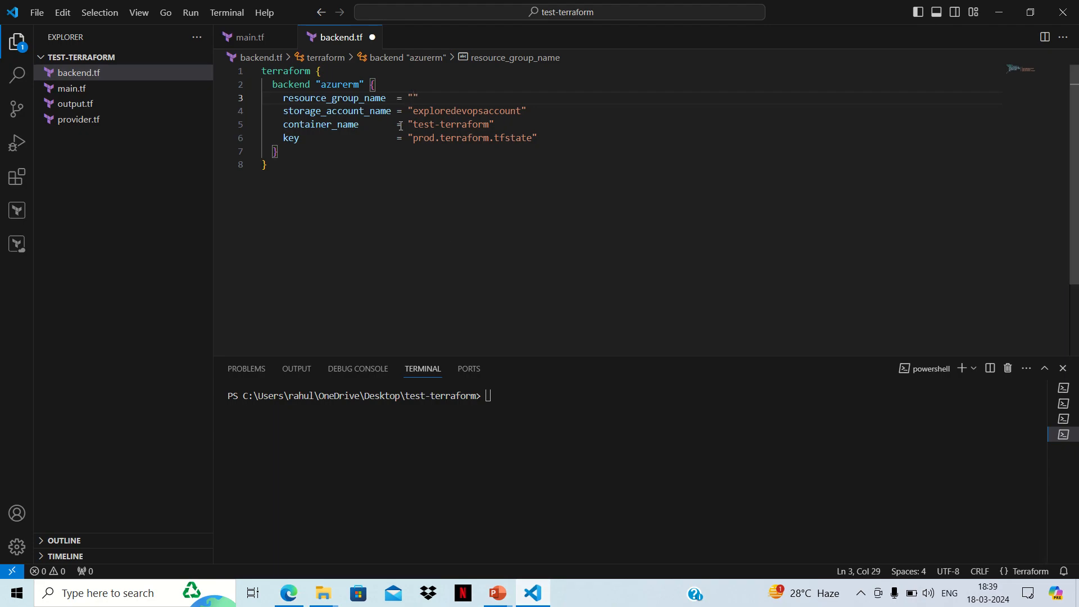
key("ctrl+v")
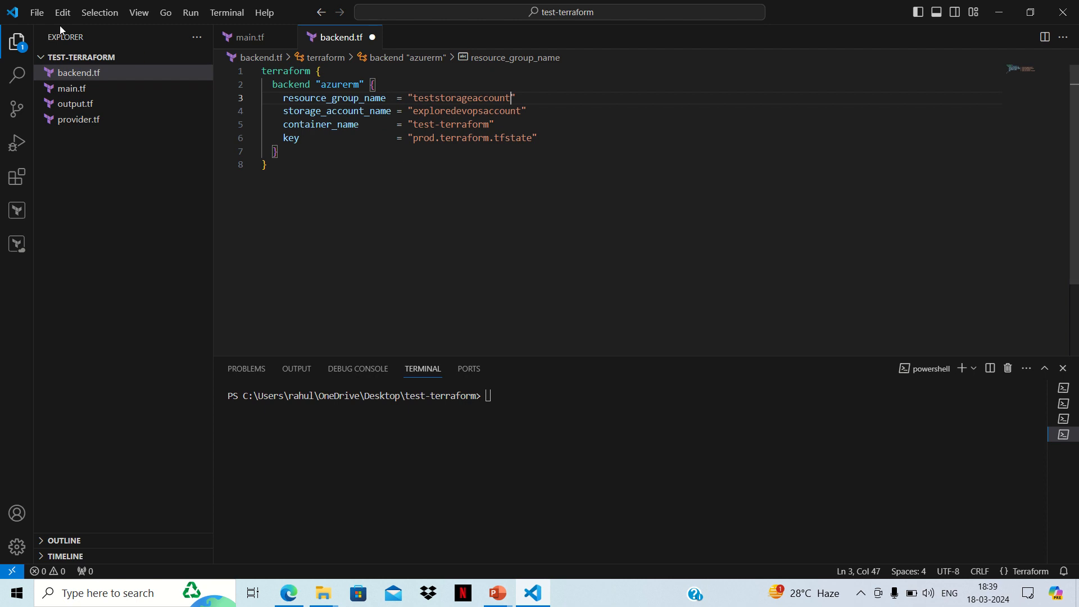
left_click(36, 14)
left_click(51, 237)
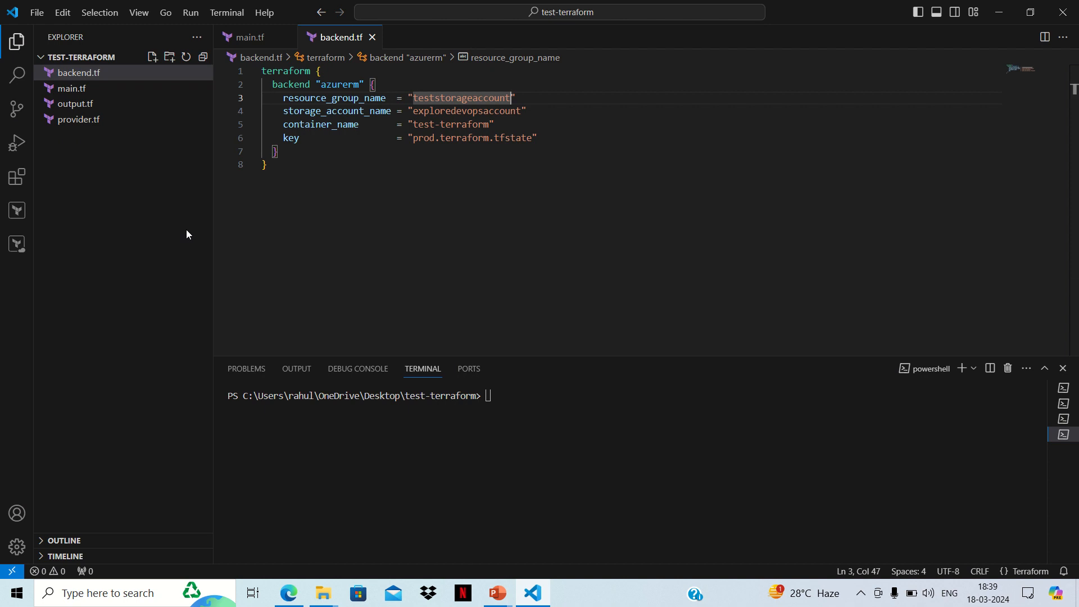
Step: Run az login in the terminal, authenticate in the browser with the already signed-in Microsoft account, and clear the terminal back in Visual Studio Code
left_click(517, 428)
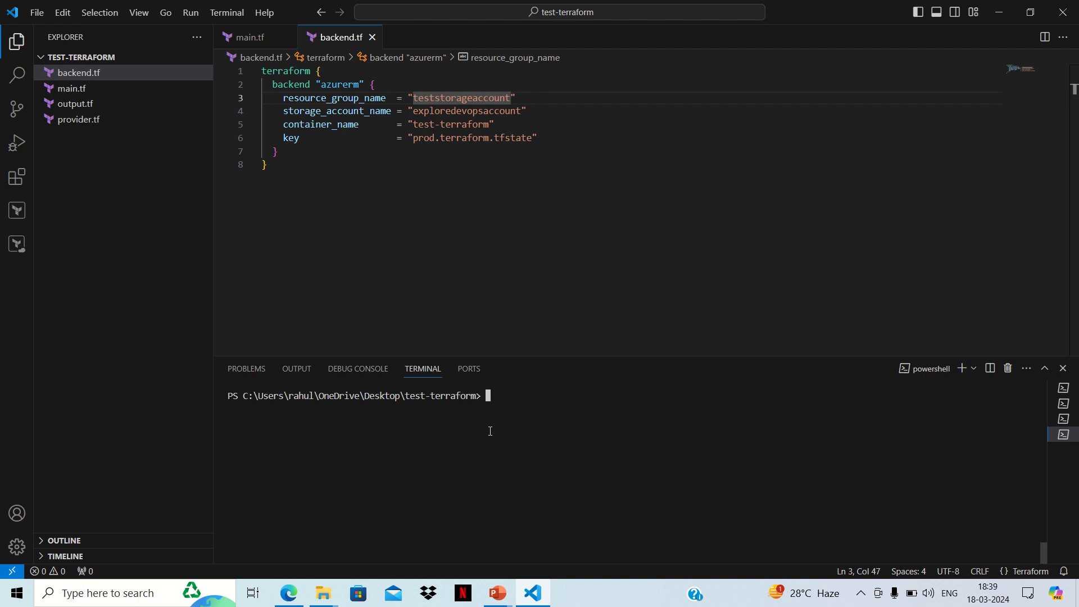
type("az login")
key("Return")
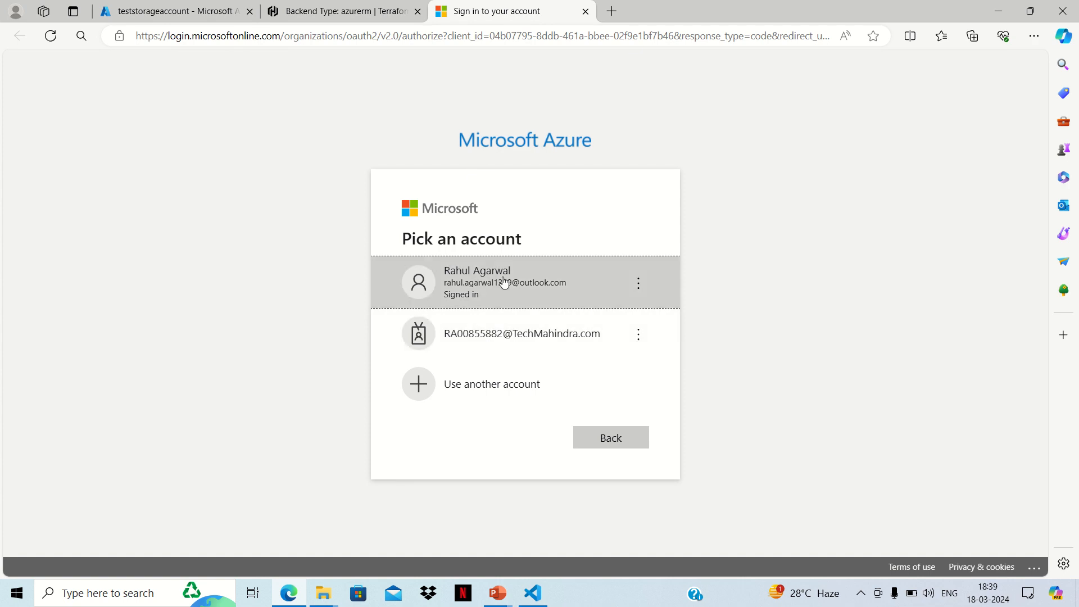
left_click(504, 282)
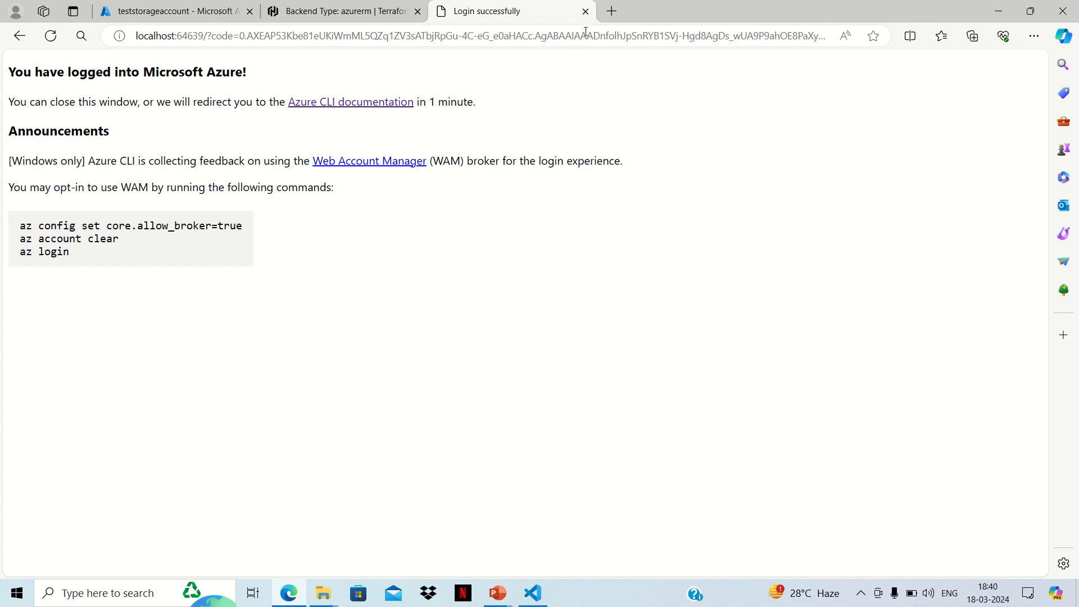
left_click(584, 11)
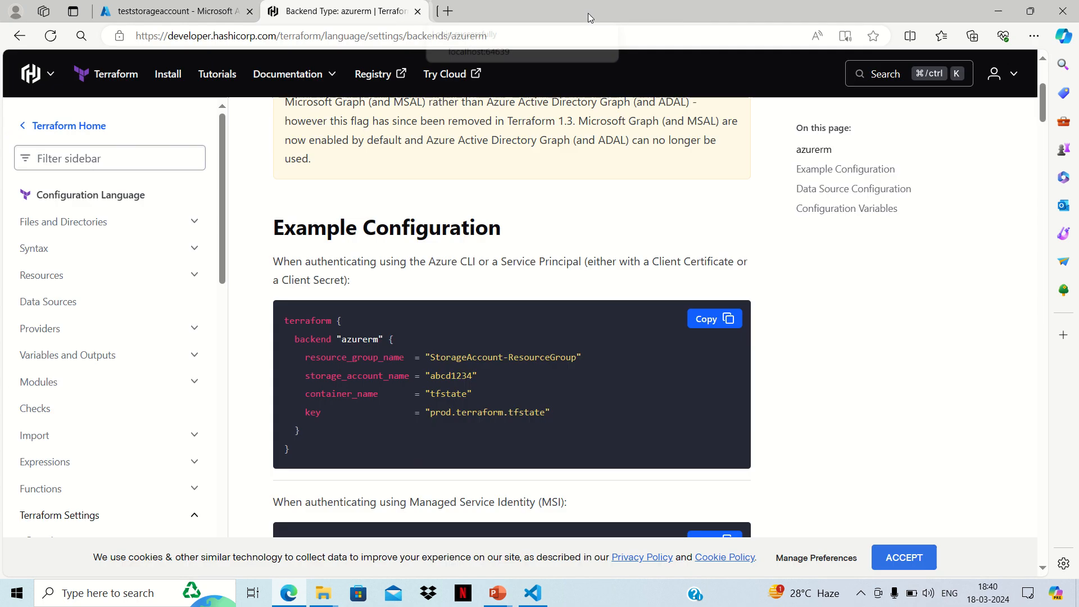
left_click(538, 600)
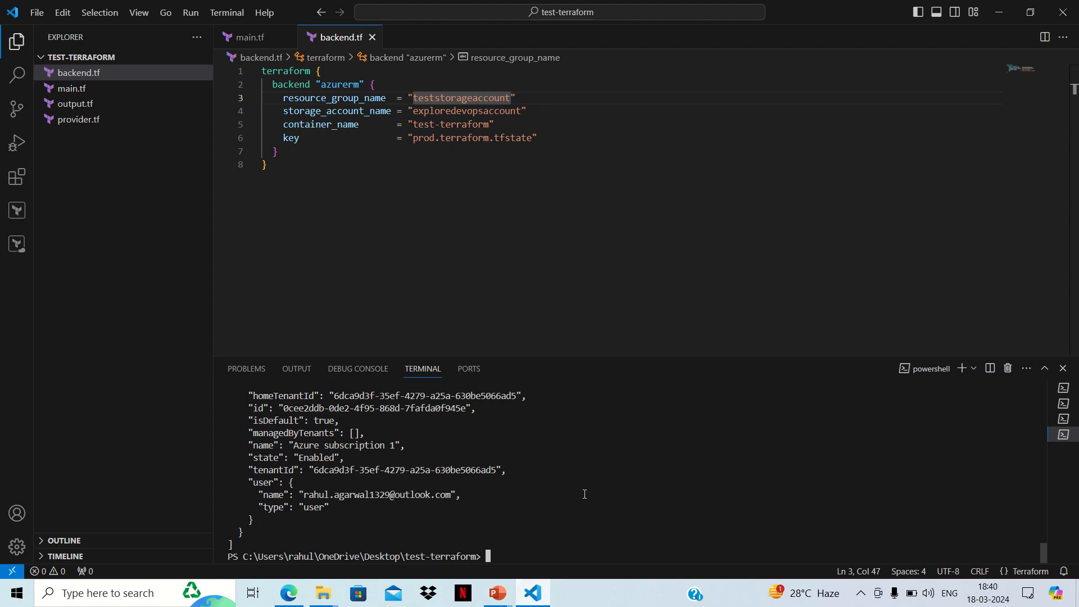
type("clear")
key("Return")
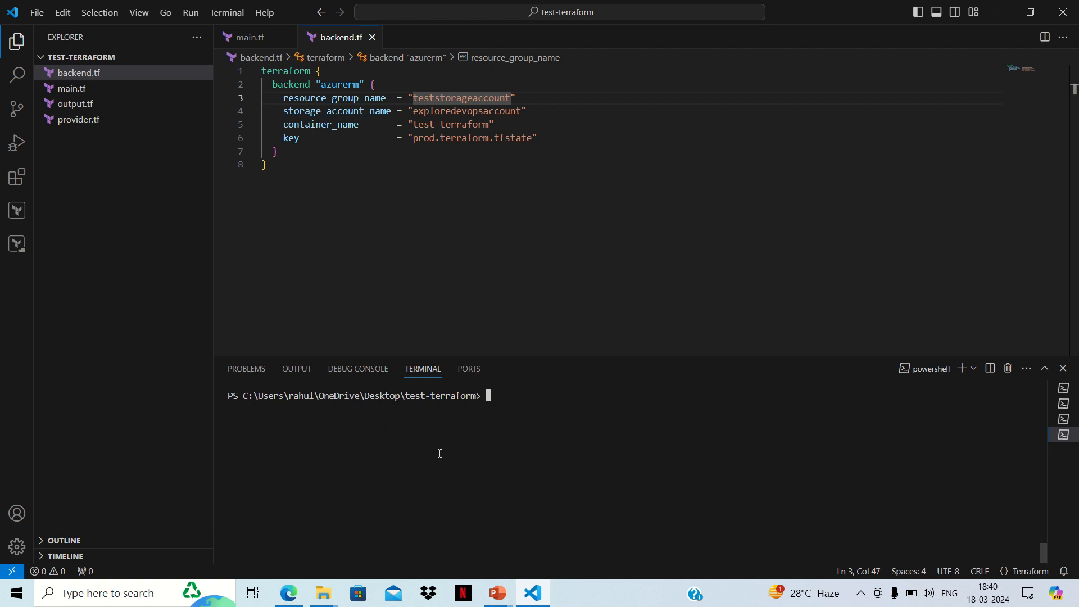
Step: Initialize the Terraform working directory with terraform init in the test-terraform folder
type("terraform init")
key("Return")
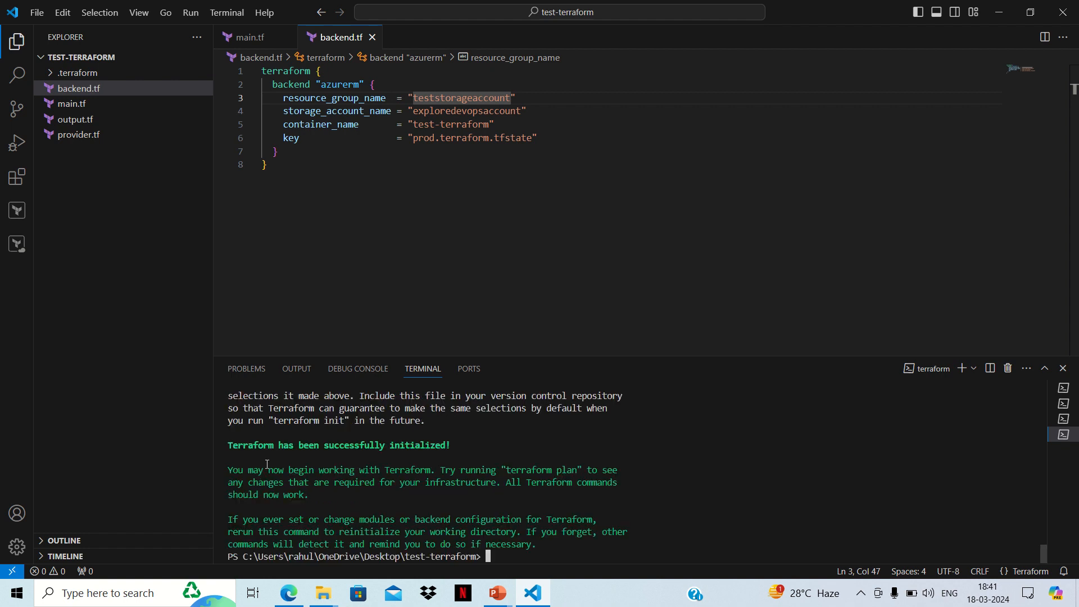
scroll(358, 479, "up", 4)
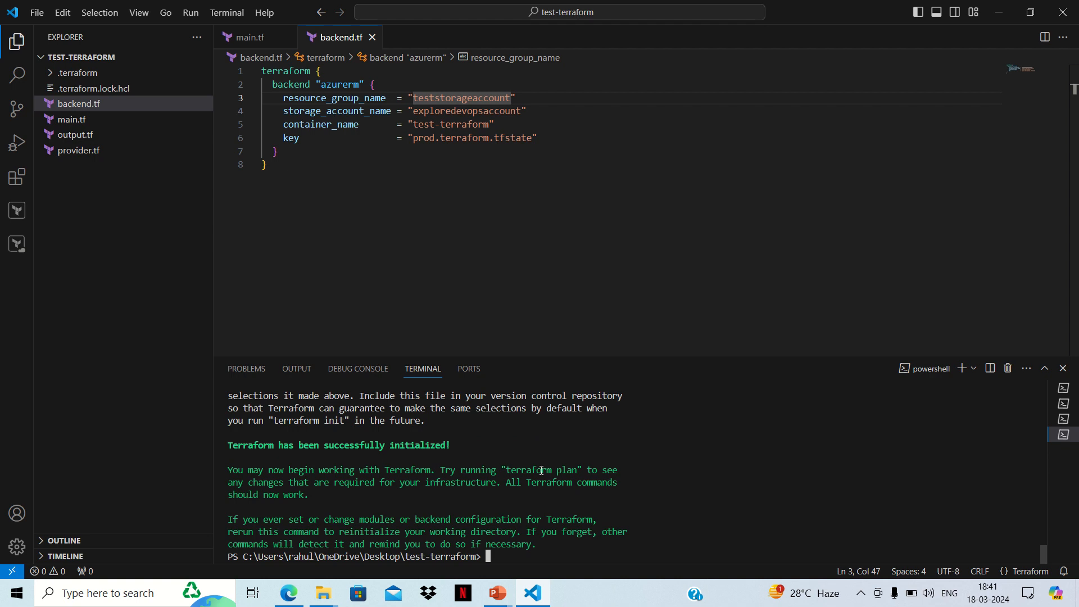
Step: Generate the execution plan with terraform plan
type("terraform plan")
key("Return")
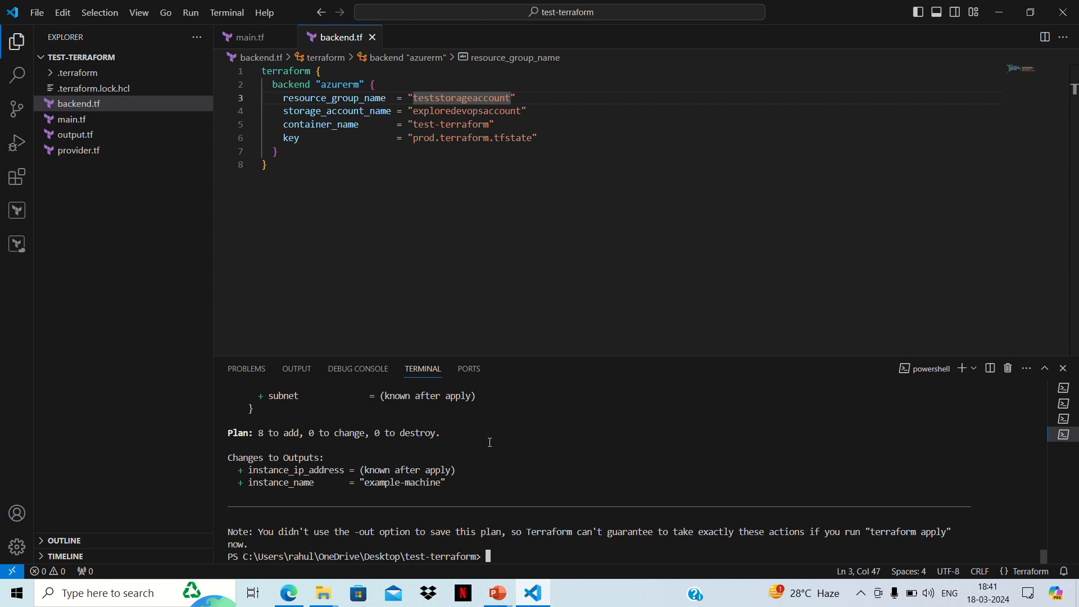
Step: Run terraform apply and approve the actions with yes
type("terraform apply")
key("Return")
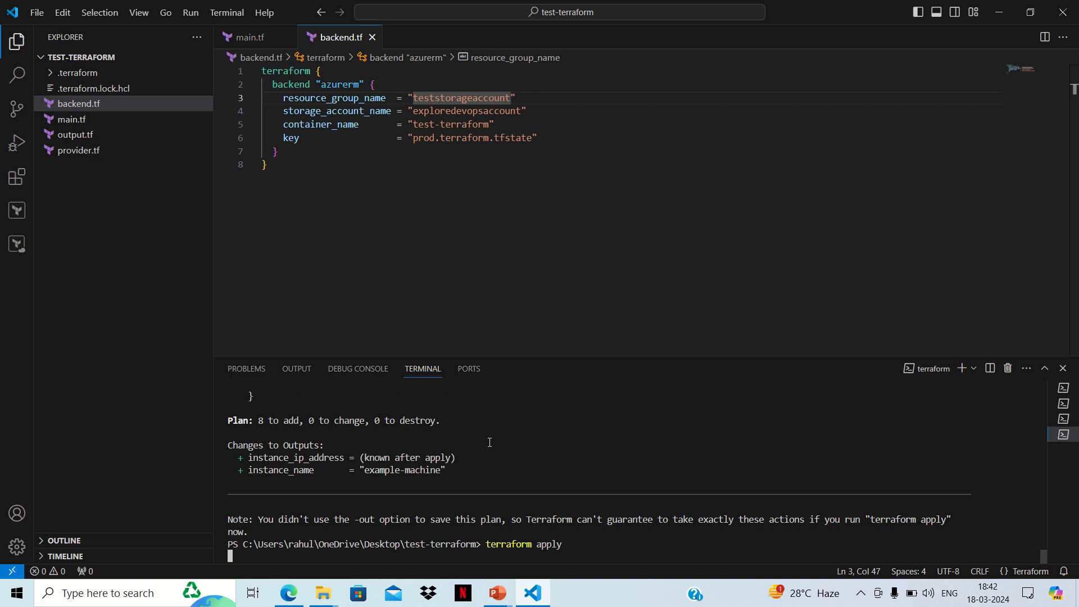
type("yes")
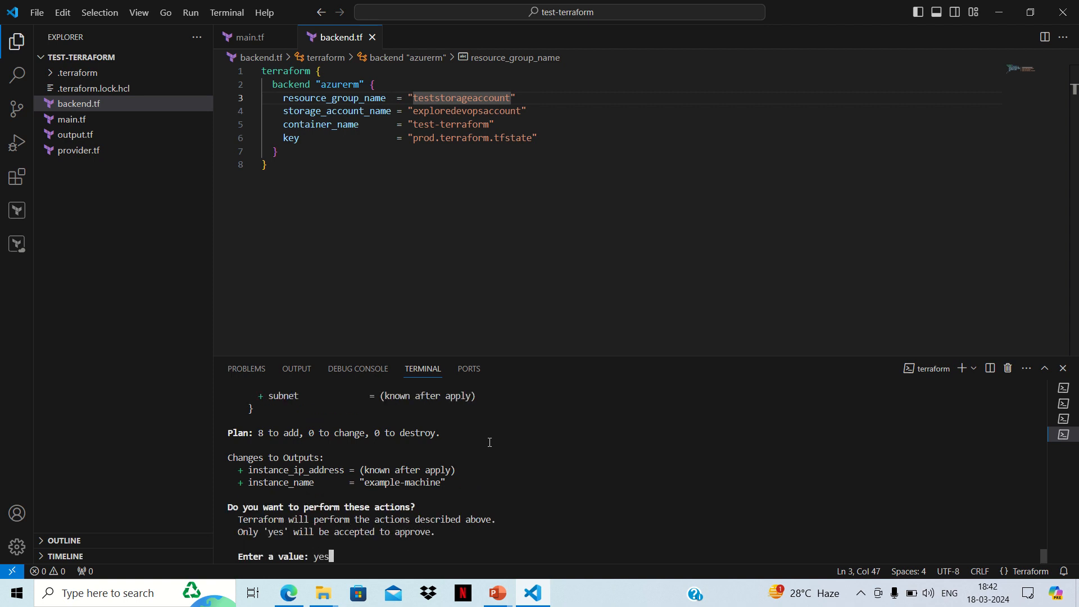
key("Return")
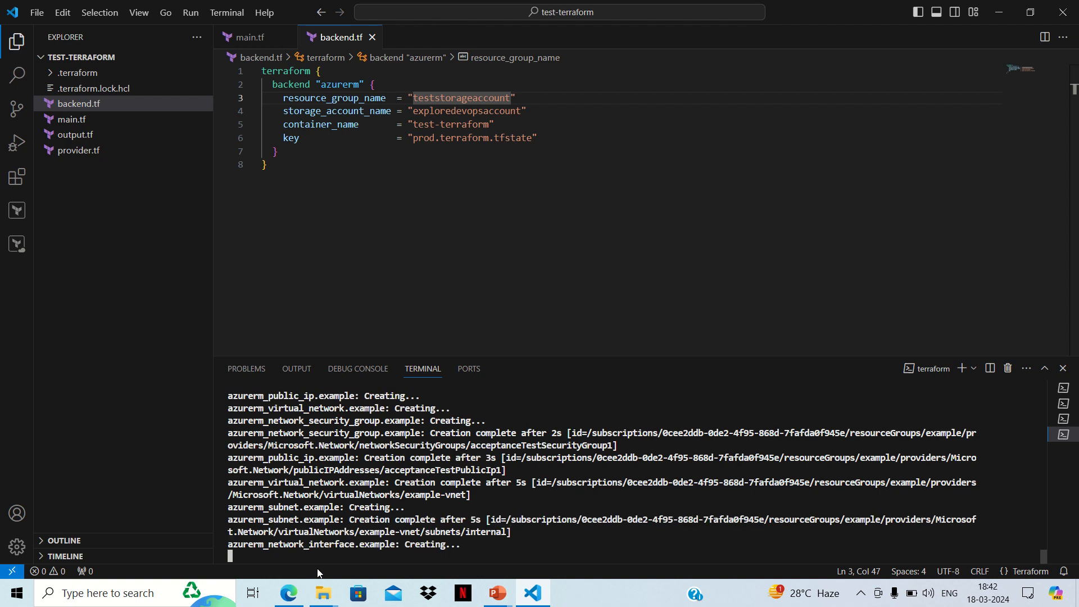
Step: In the Azure portal in Edge, open the prod.terraform.tfstate blob from exploredevopsaccount's test-terraform container and examine its lease properties
left_click(289, 592)
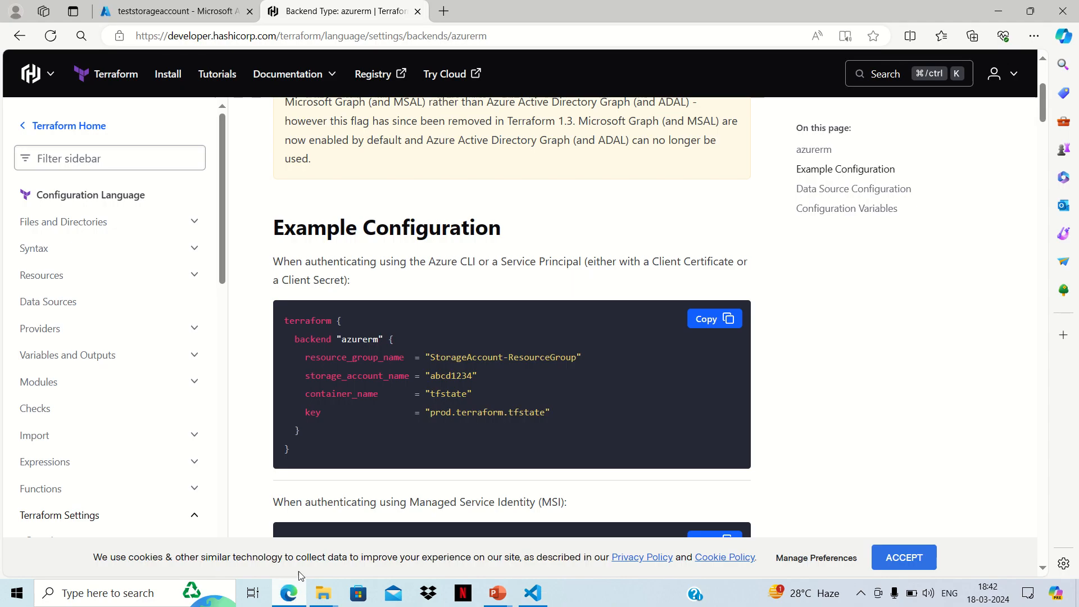
left_click(165, 14)
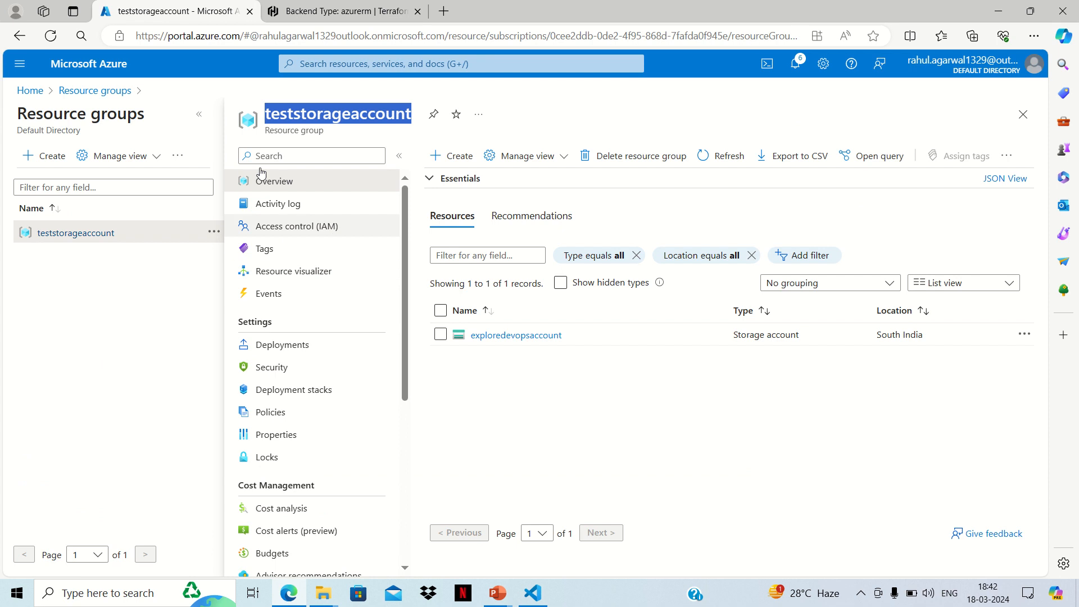
left_click(508, 336)
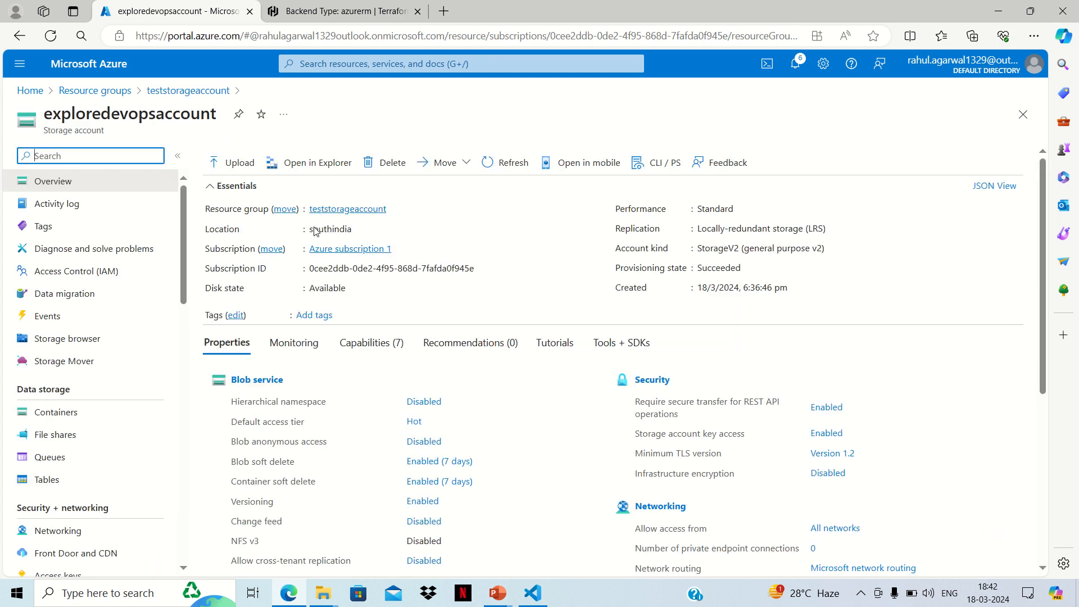
left_click(49, 412)
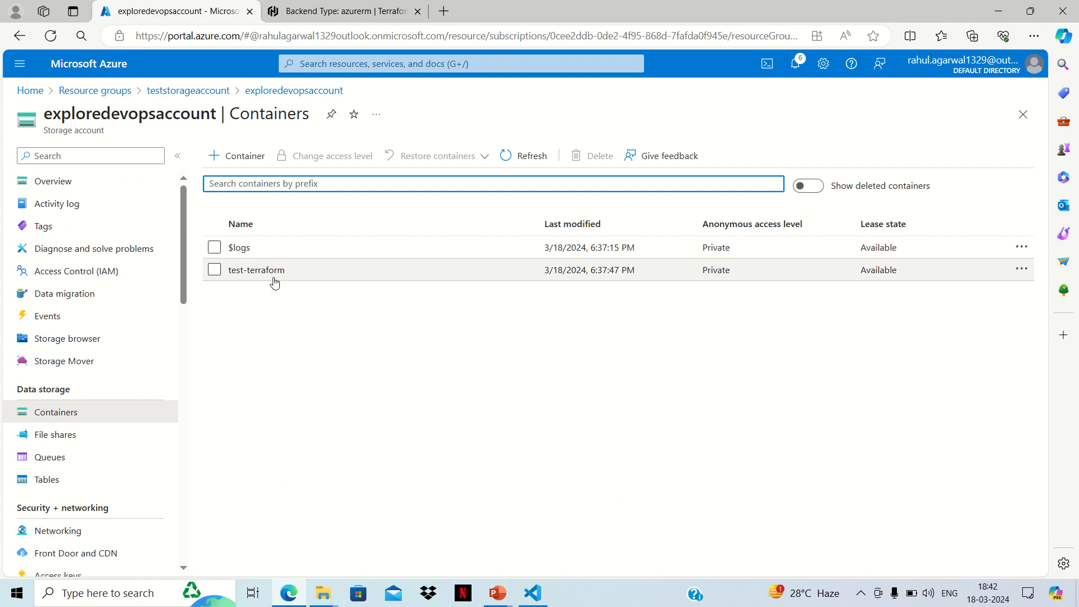
left_click(267, 271)
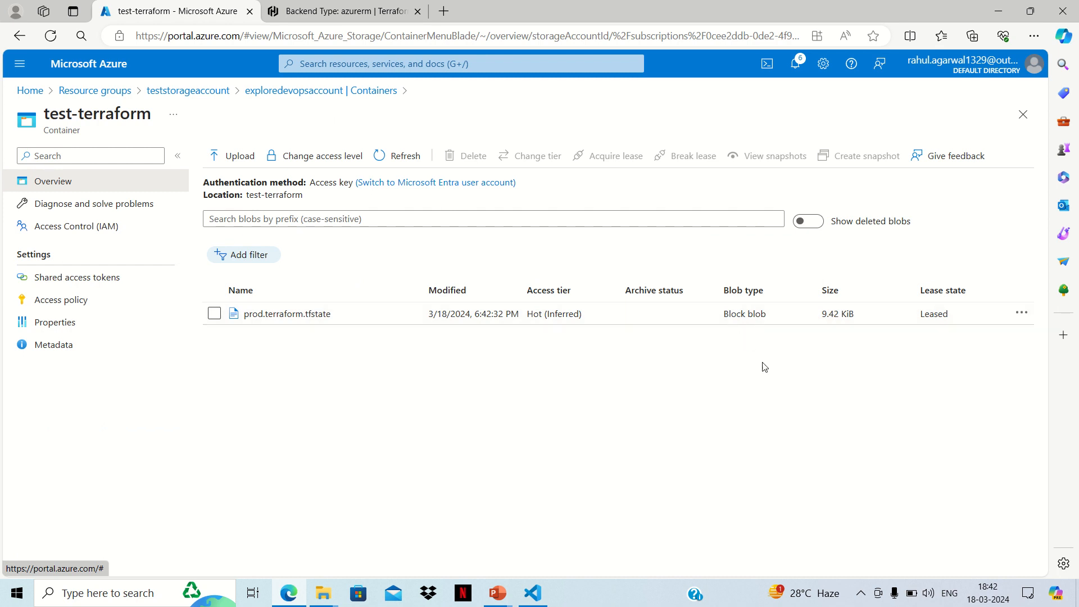
left_click(311, 319)
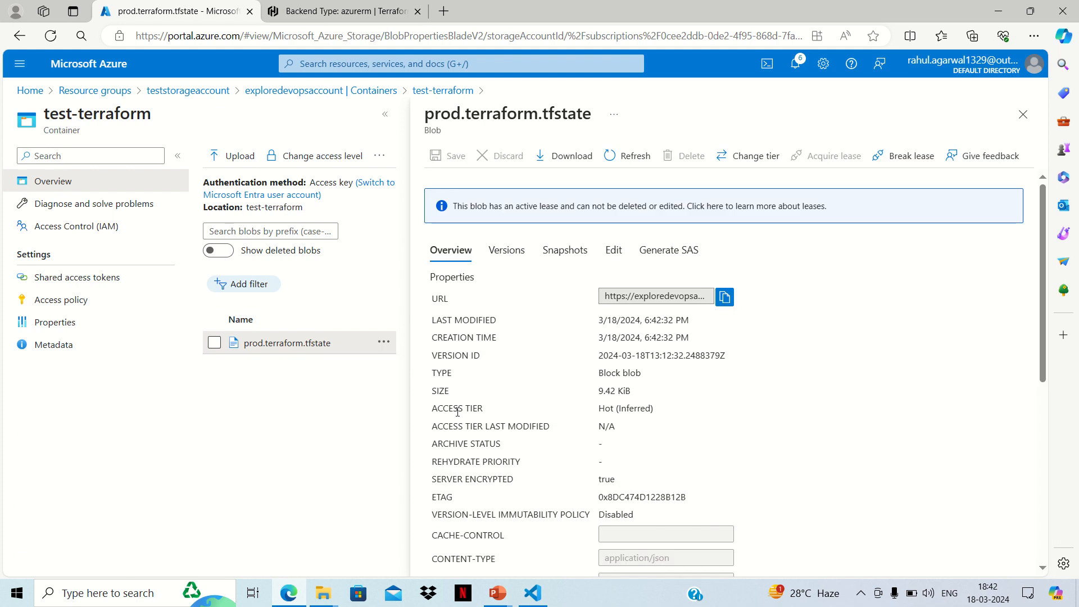
scroll(740, 418, "down", 5)
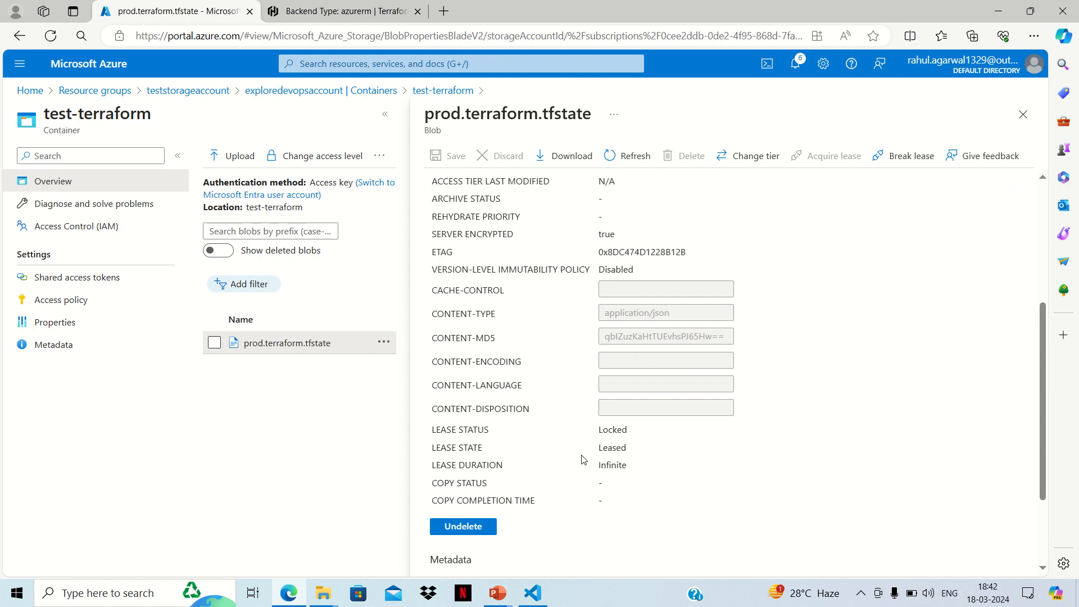
Step: Check the terraform apply progress in Visual Studio Code, reopen the prod.terraform.tfstate blob in the Azure portal and examine its lease status and state
left_click(532, 591)
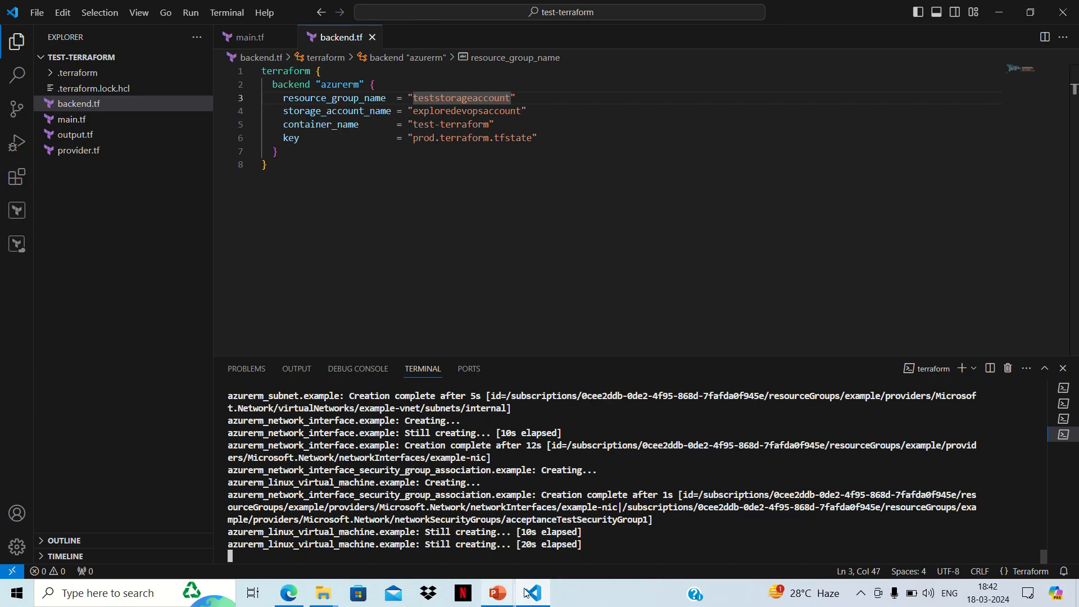
left_click(292, 594)
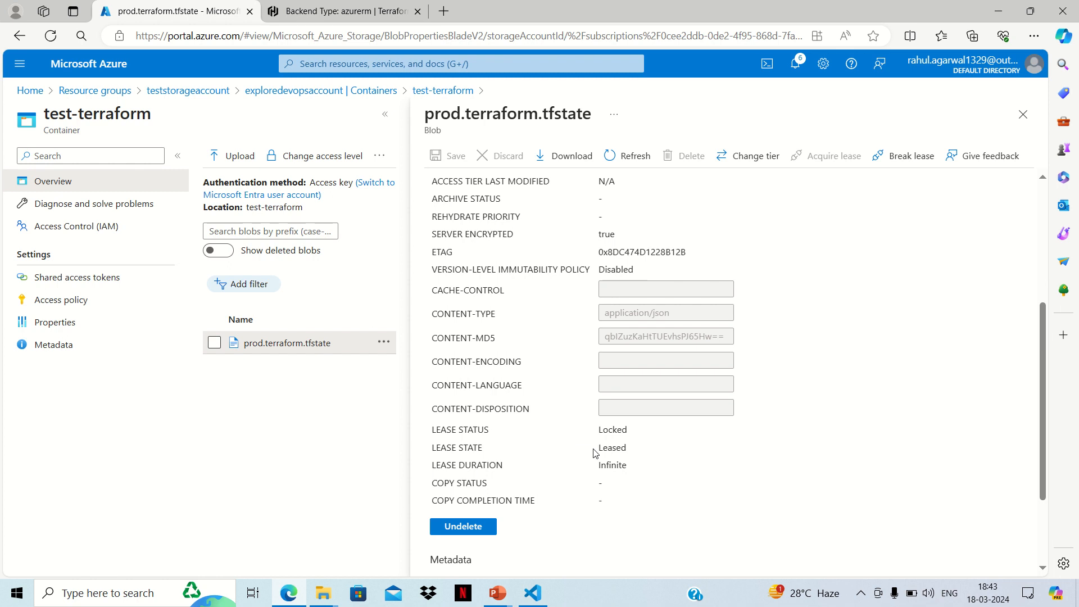
left_click(533, 593)
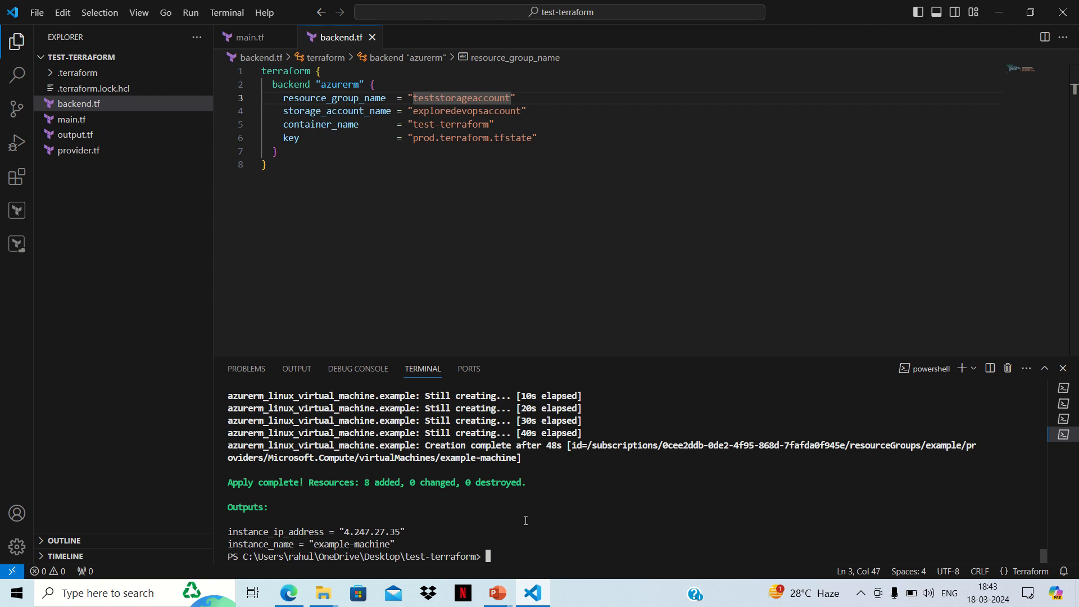
left_click(288, 593)
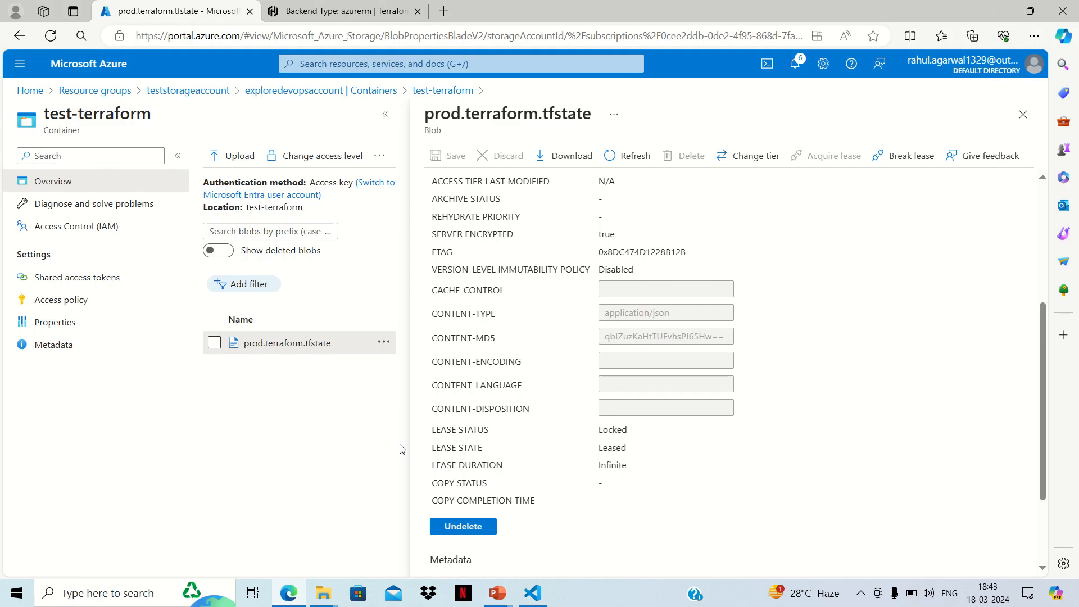
left_click(1022, 114)
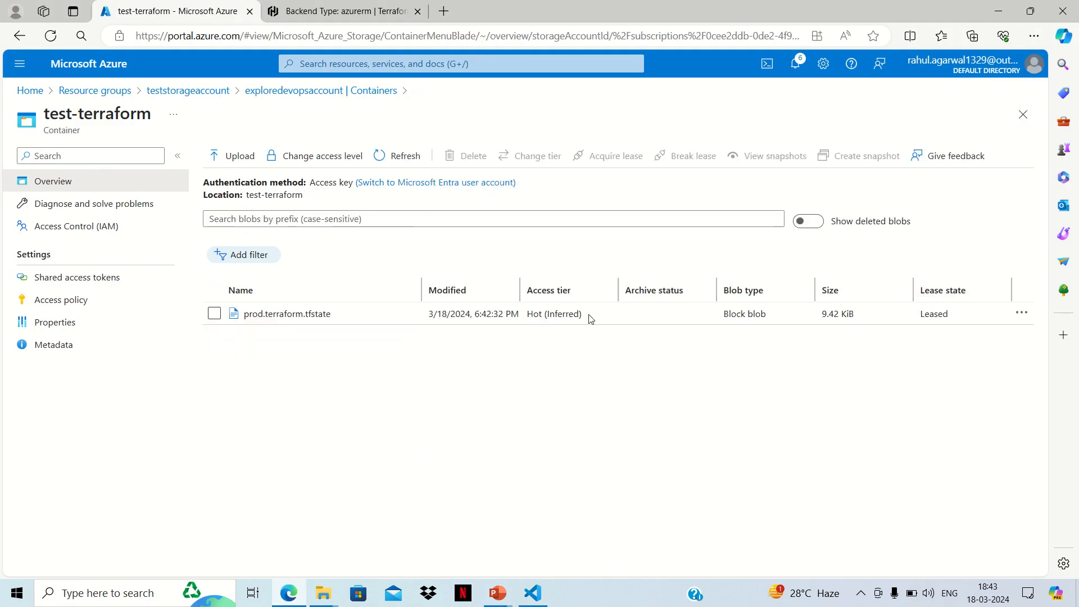
left_click(302, 313)
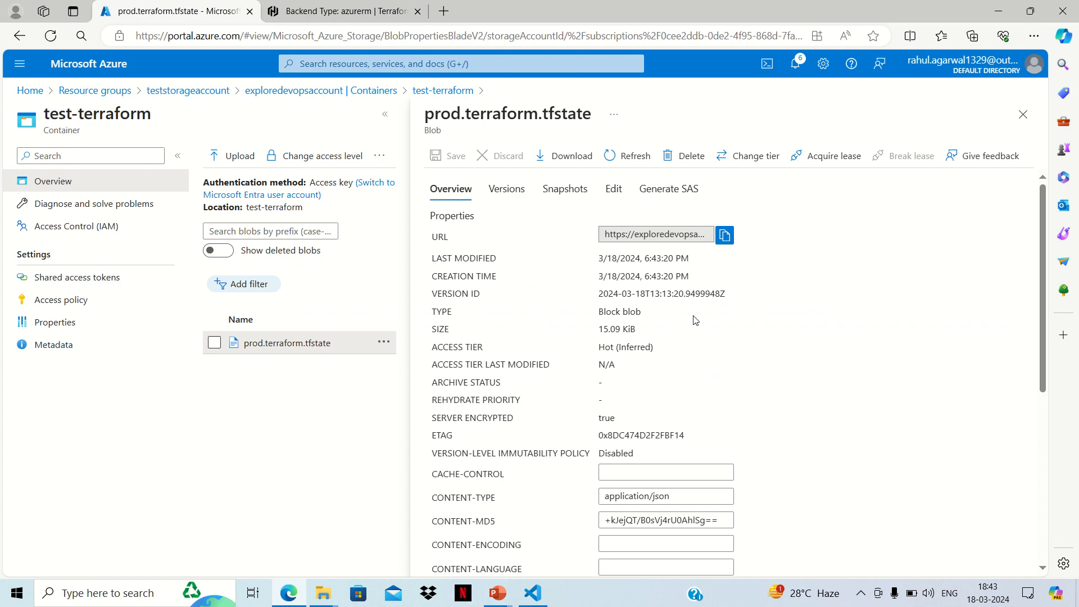
scroll(695, 319, "down", 5)
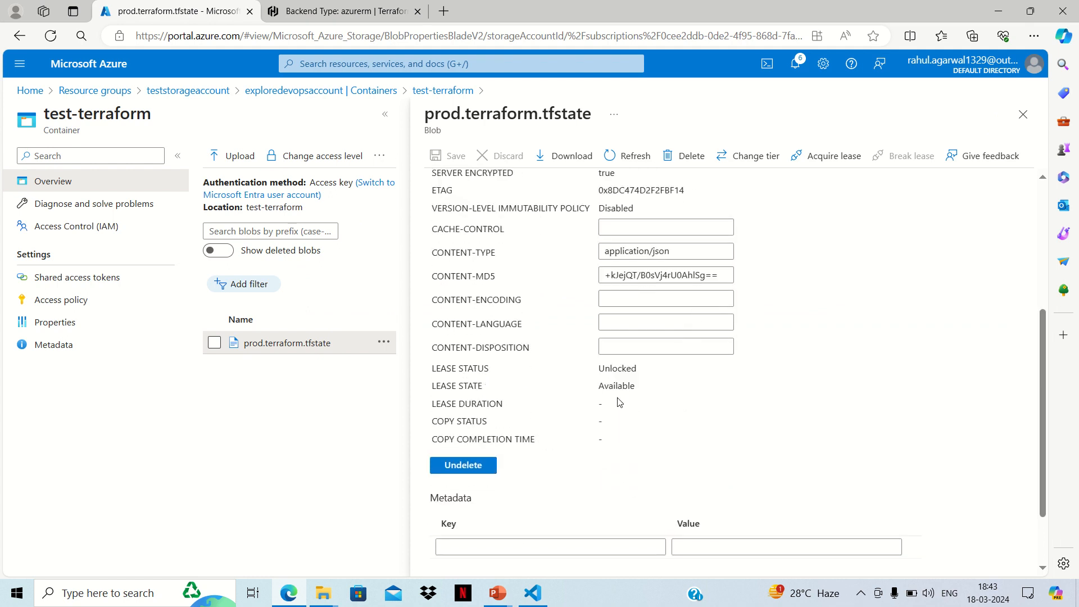
Step: Copy the instance_ip_address value from the terraform apply outputs in the Visual Studio Code terminal
left_click(533, 593)
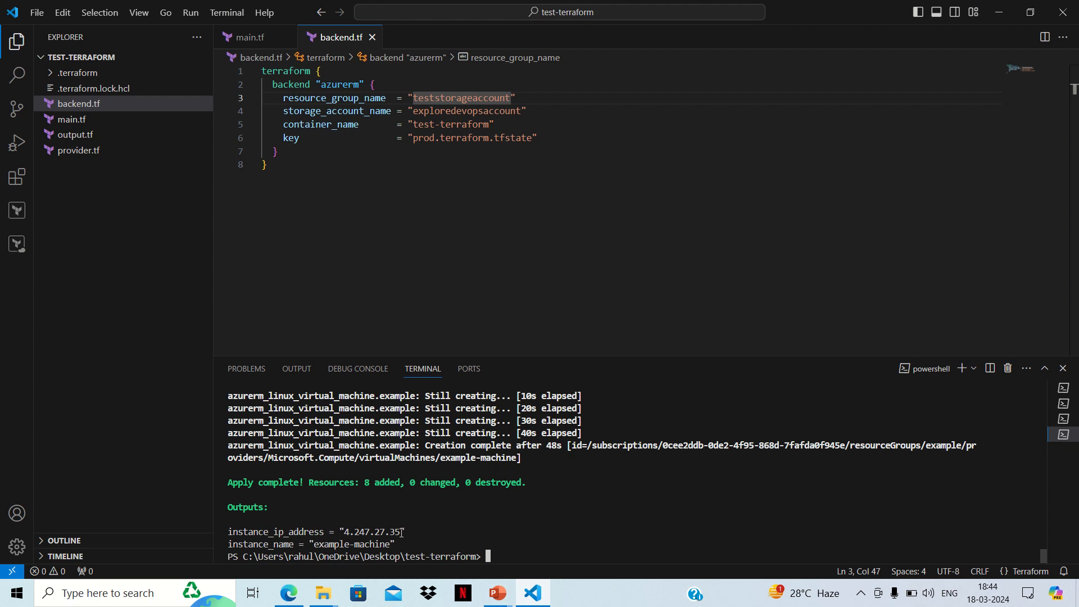
left_click_drag(402, 531, 347, 535)
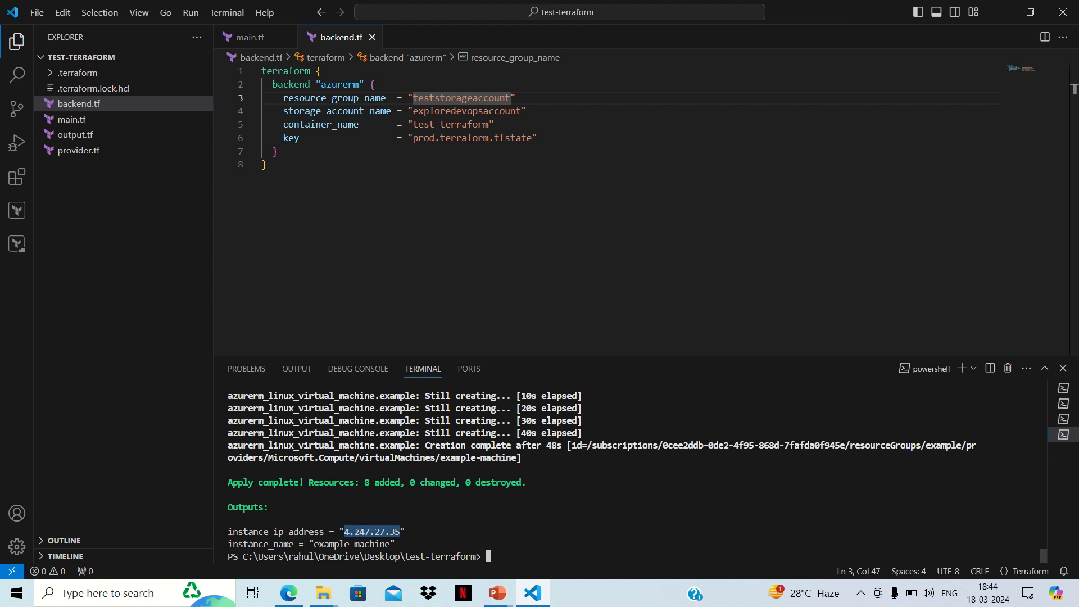
key("ctrl+c")
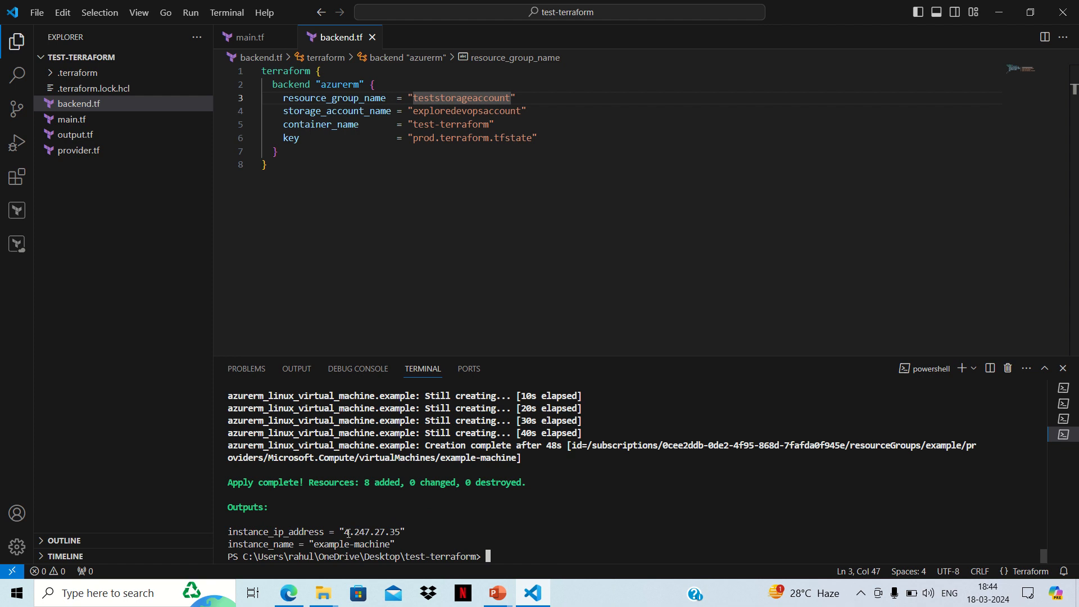
left_click_drag(347, 533, 400, 532)
key("ctrl+c")
Step: Launch PuTTY and open an SSH connection to 4.247.27.35 on port 22
left_click(118, 596)
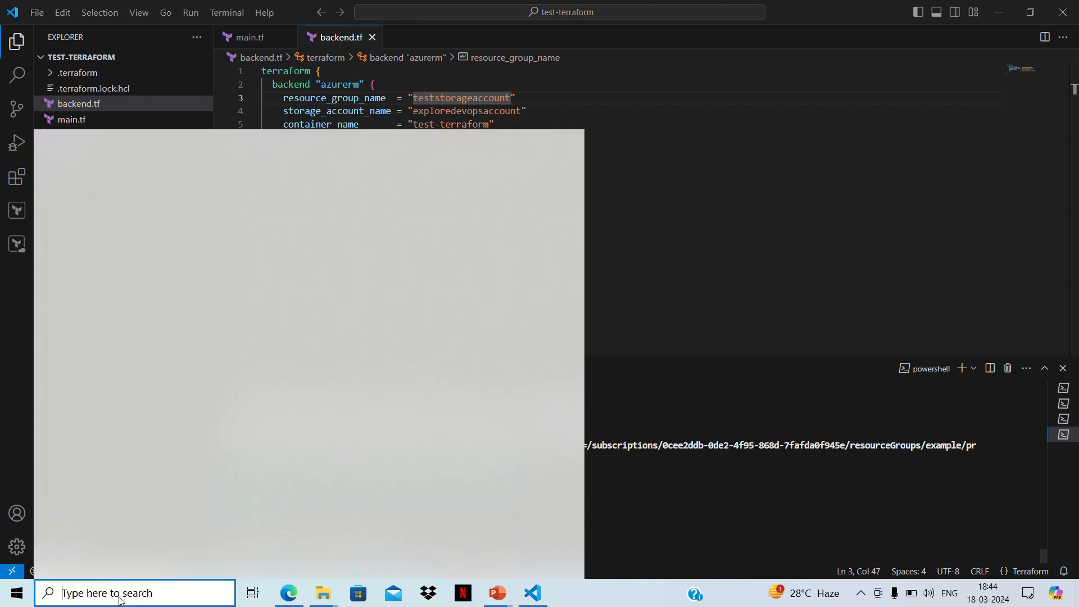
type("putty")
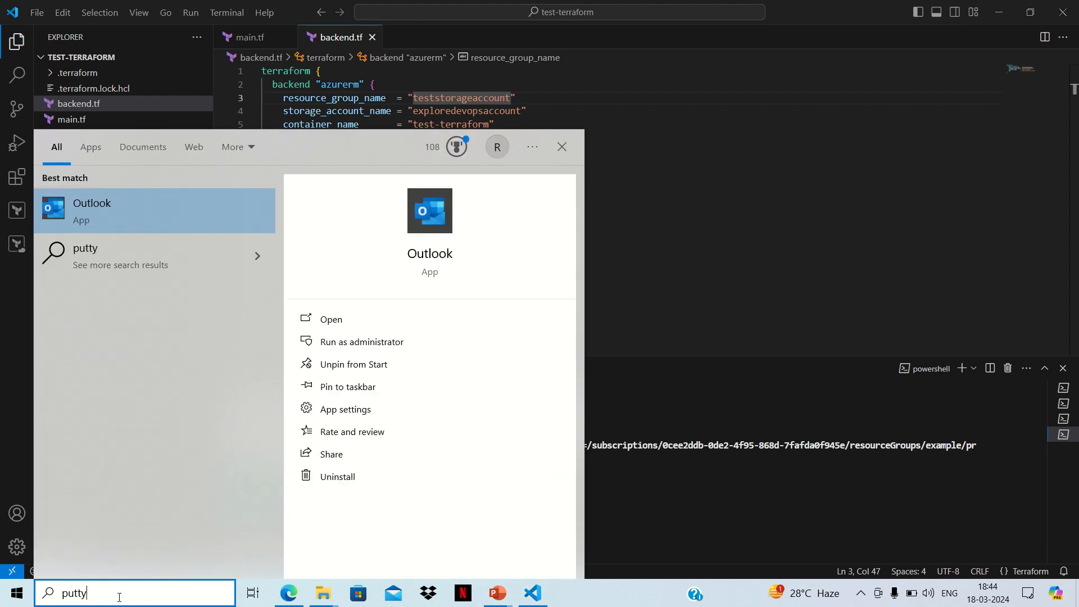
left_click(142, 219)
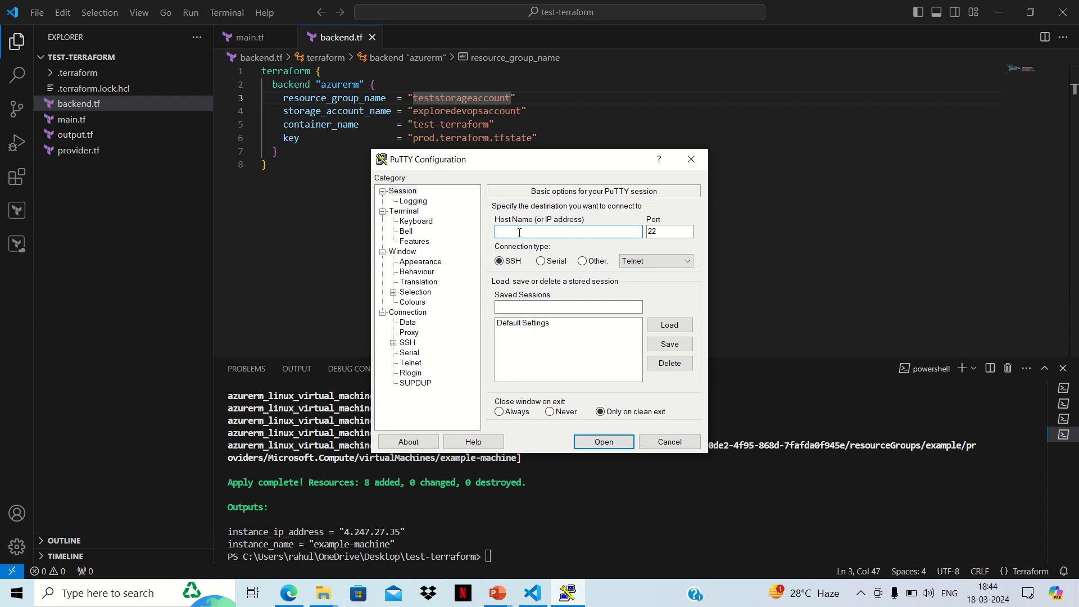
type("4.247.27.35")
left_click(603, 441)
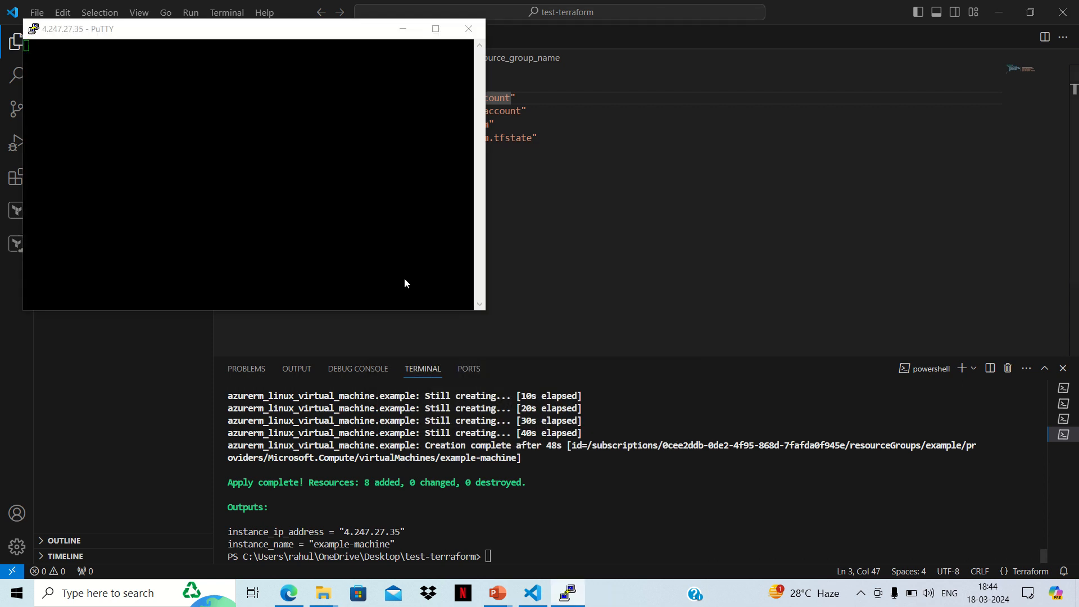
left_click(308, 281)
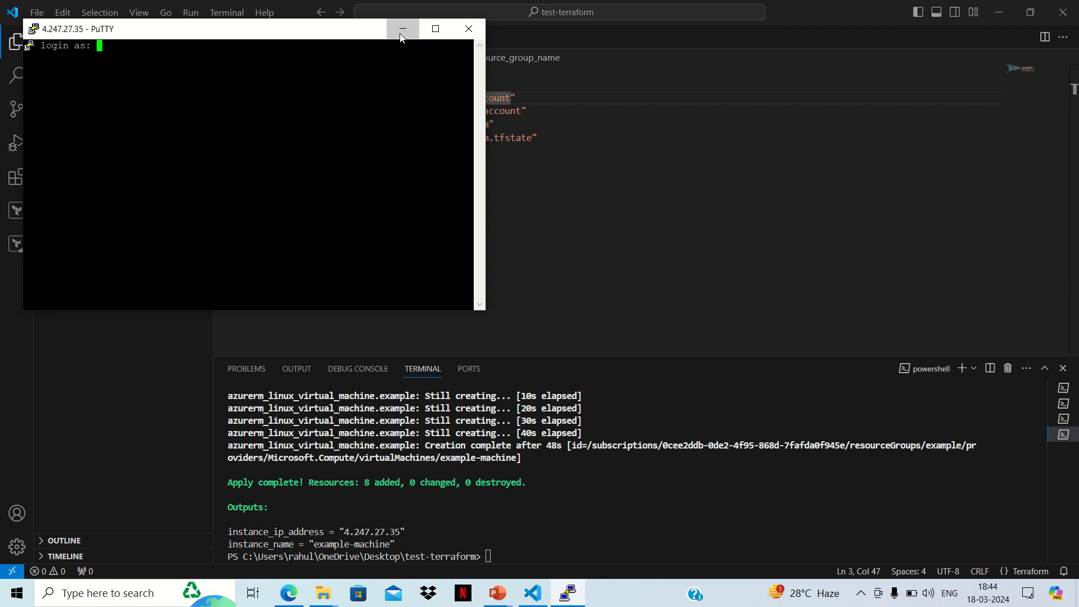
Step: Minimize PuTTY and look up the admin_username of the azurerm_linux_virtual_machine resource in main.tf in Visual Studio Code
left_click(403, 29)
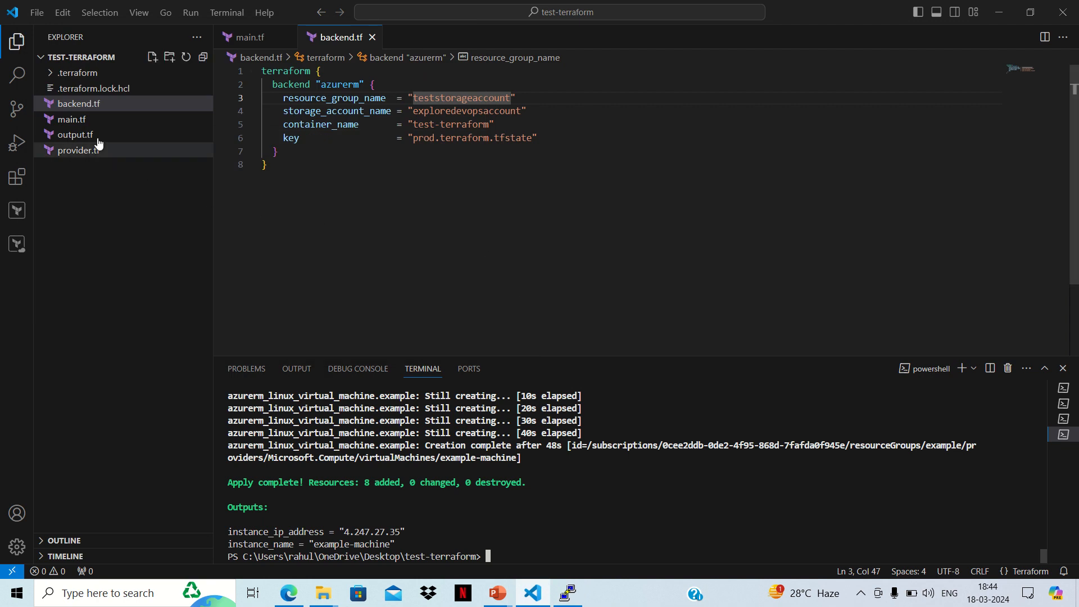
left_click(88, 119)
scroll(658, 252, "down", 1)
scroll(658, 251, "down", 18)
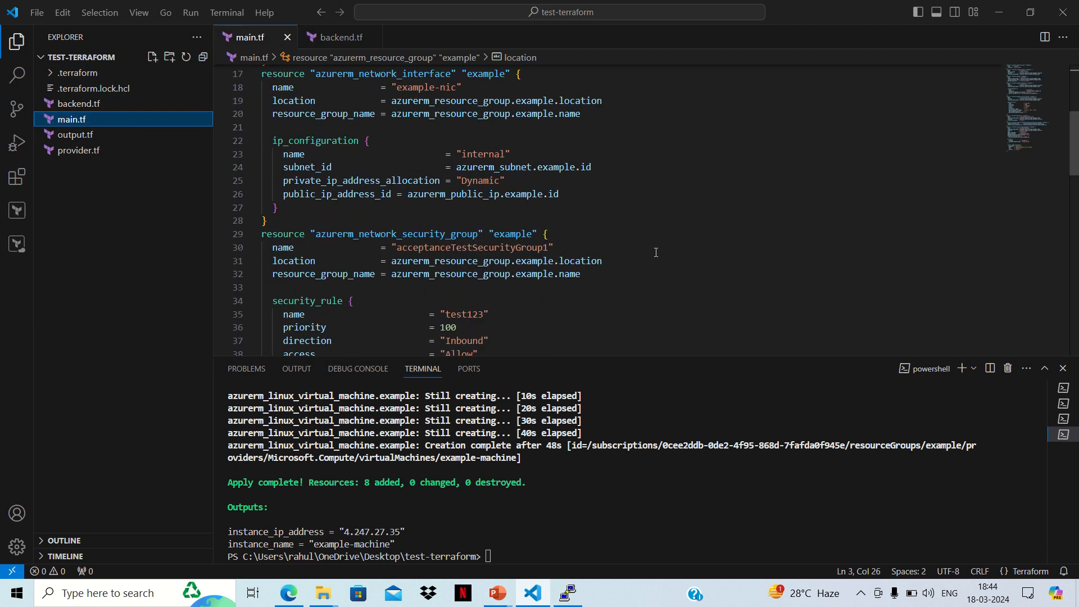
scroll(654, 253, "up", 3)
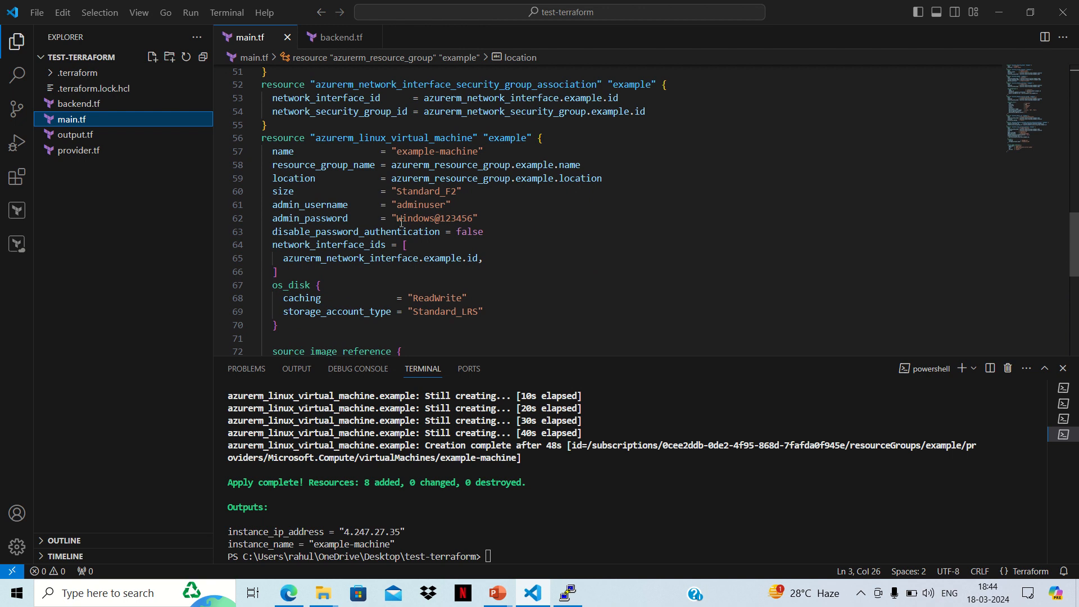
double_click(431, 207)
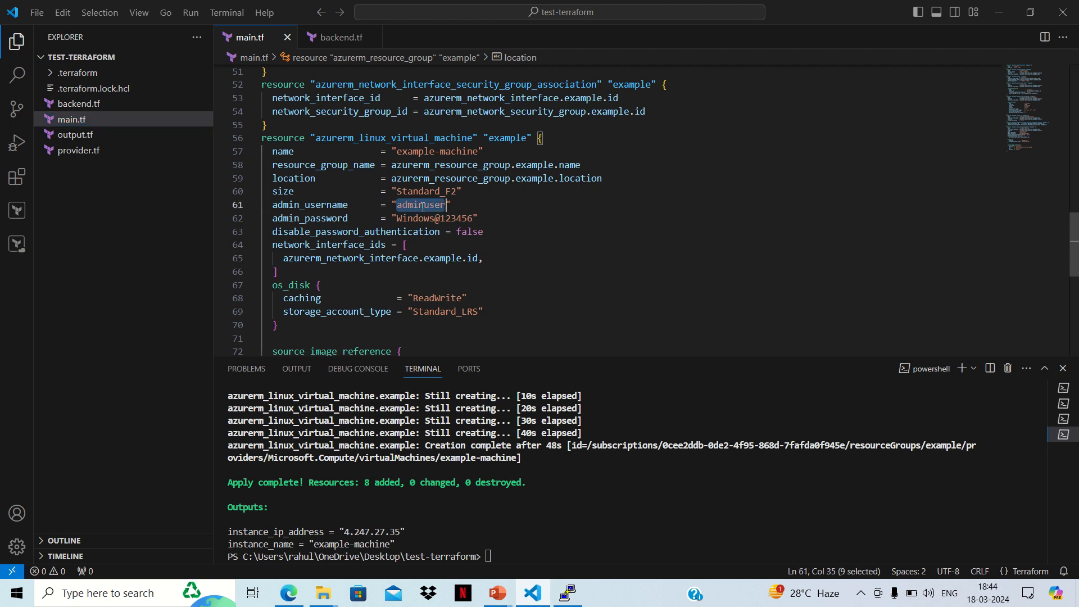
Step: Switch back to the PuTTY session and log in as adminuser with the virtual machine's admin password
left_click(570, 600)
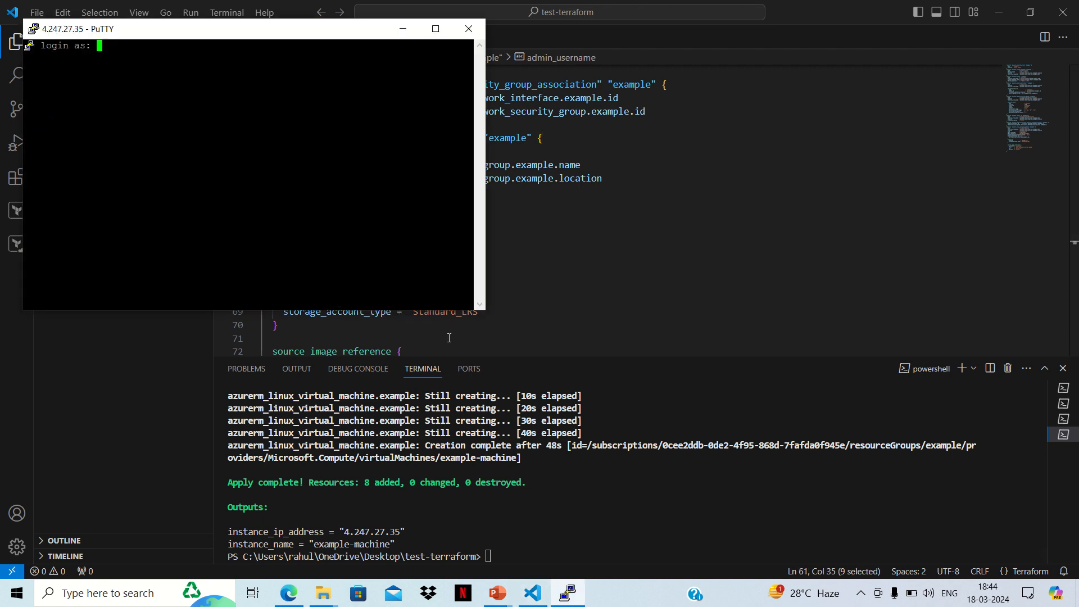
right_click(250, 87)
key("BackSpace")
key("BackSpace")
key("BackSpace")
key("BackSpace")
key("BackSpace")
key("BackSpace")
key("BackSpace")
key("BackSpace")
key("BackSpace")
key("BackSpace")
key("BackSpace")
type("adminuser")
key("Return")
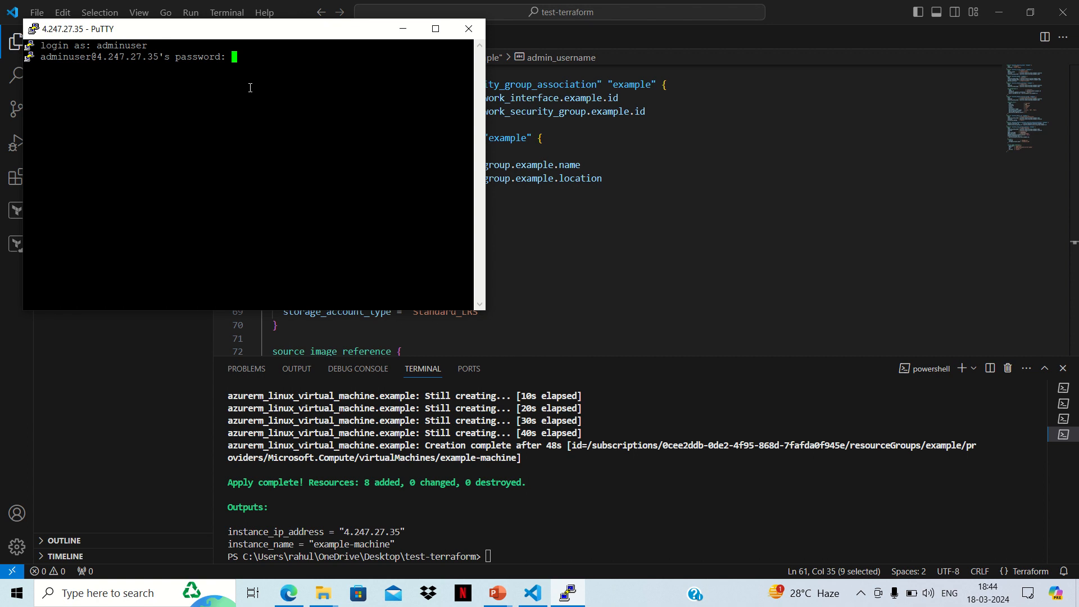
key("Return")
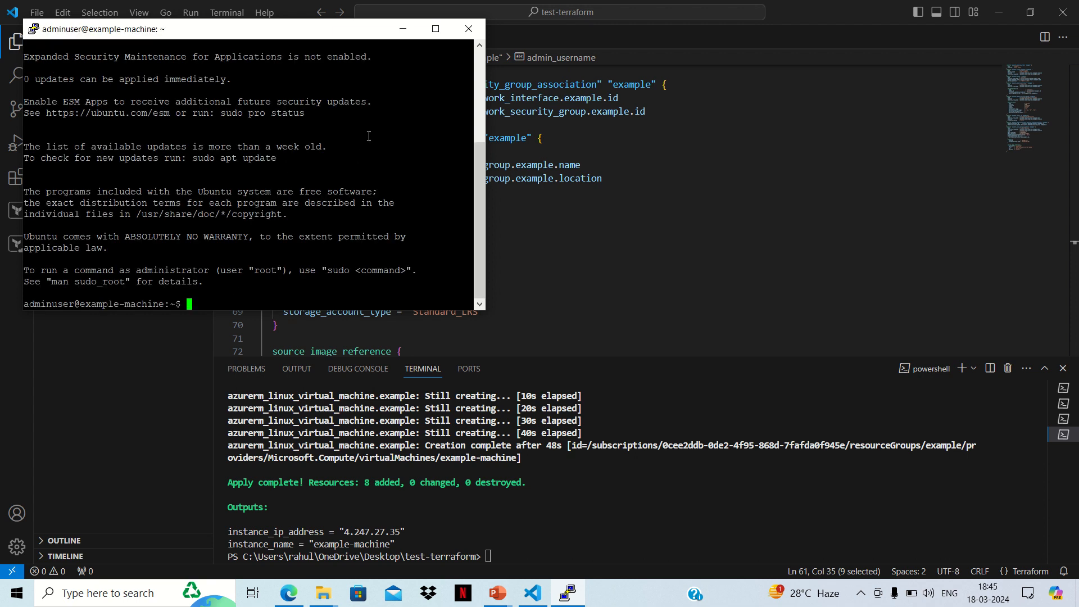
Step: Minimize PuTTY, run terraform destroy in the Visual Studio Code terminal and approve the destruction of all resources with yes
left_click(403, 29)
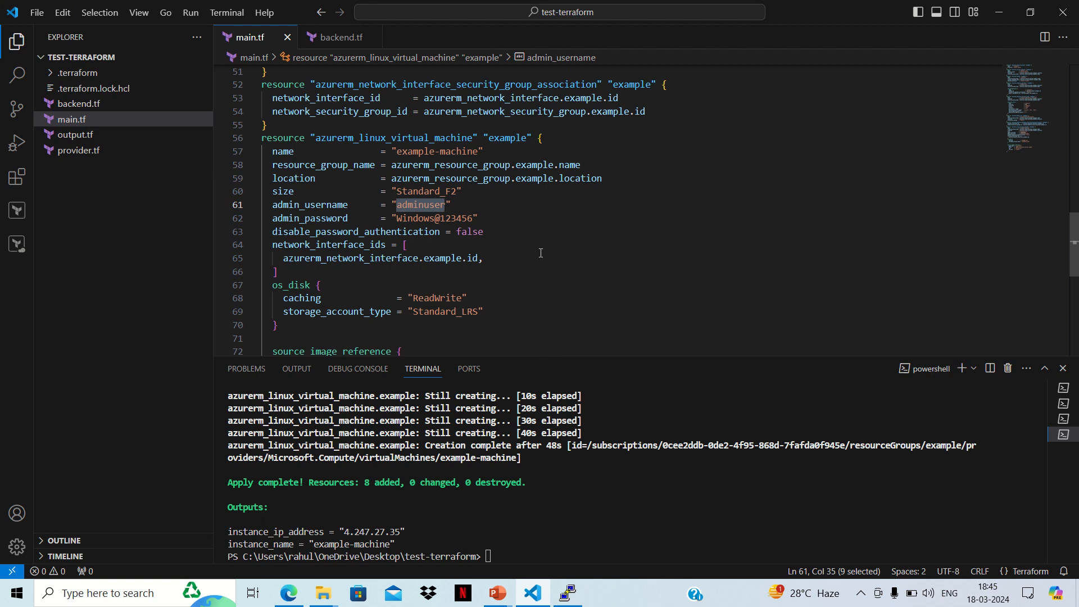
left_click(527, 523)
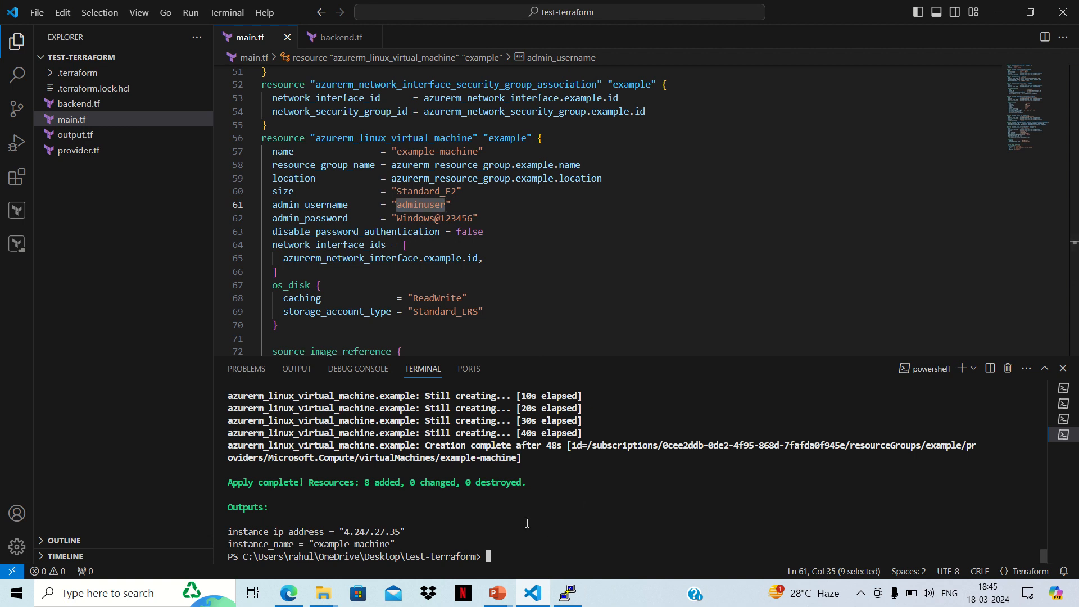
type("terraform dwstroy")
key("BackSpace")
key("BackSpace")
key("BackSpace")
key("BackSpace")
key("BackSpace")
key("BackSpace")
type("estroy")
key("Return")
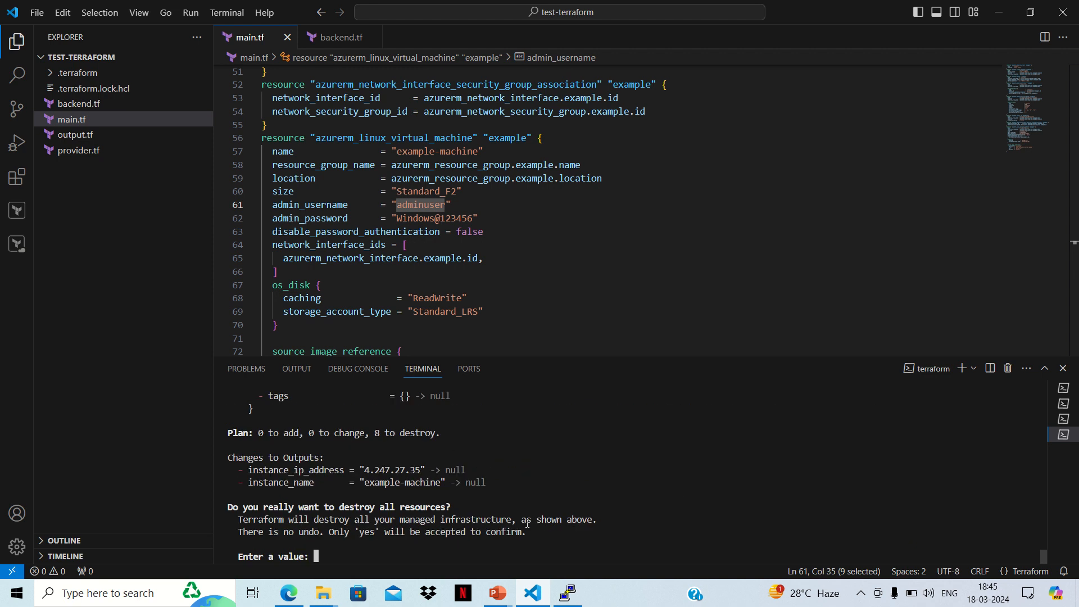
type("yes")
key("Return")
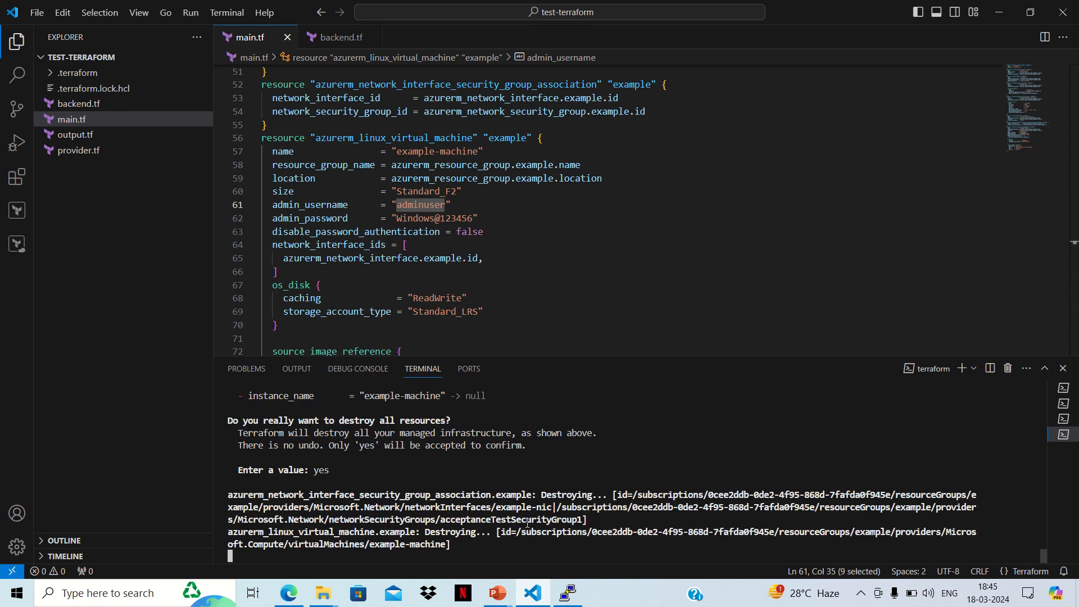
Step: Switch to the Azure portal in Edge, reopen the prod.terraform.tfstate blob's properties to check its lease status, and close them
left_click(287, 597)
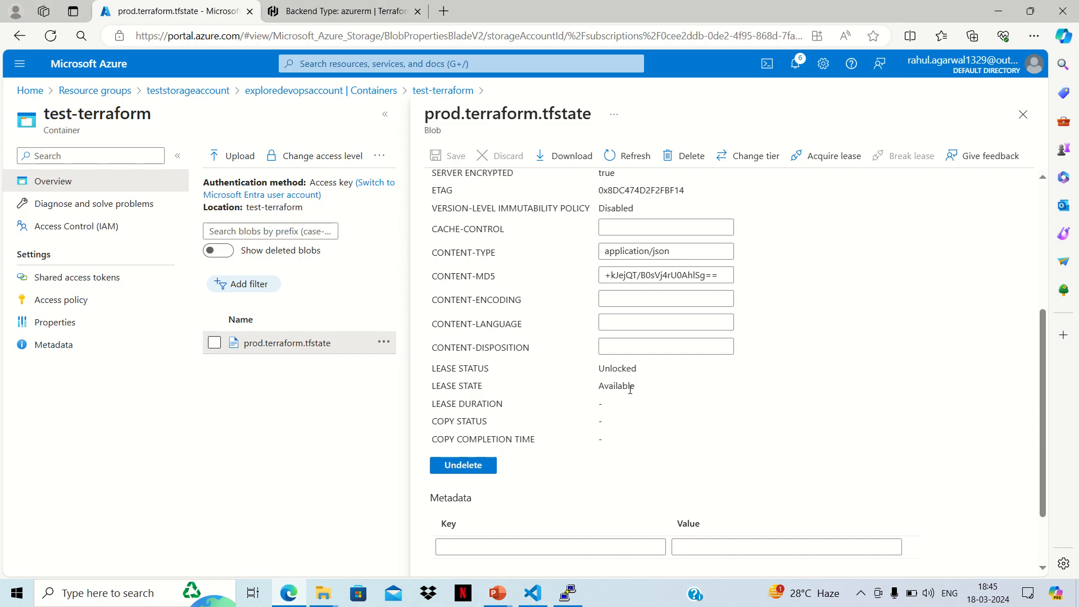
left_click(1023, 114)
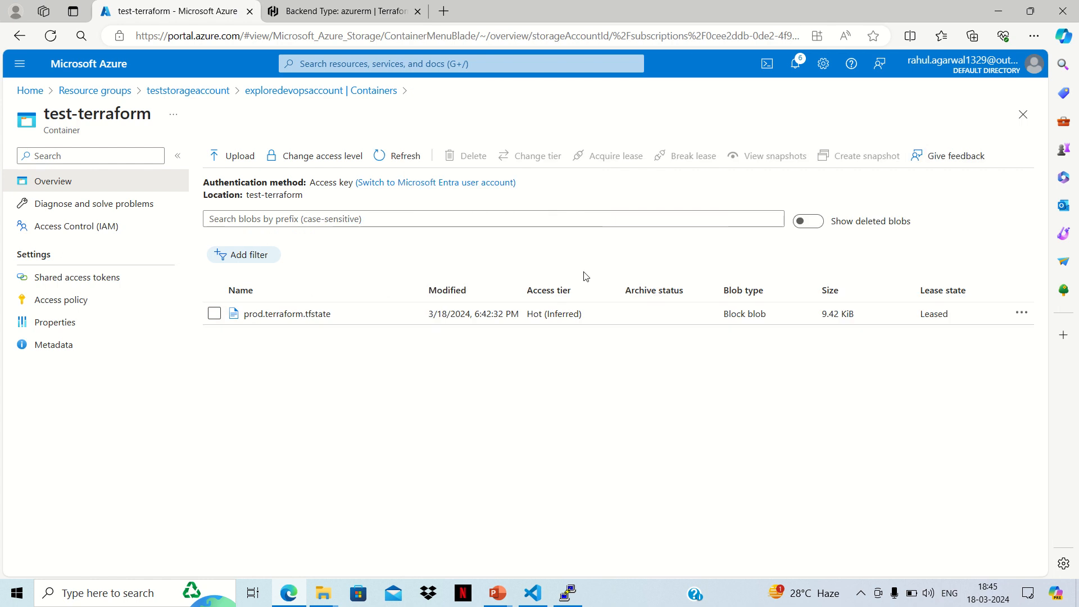
left_click(287, 313)
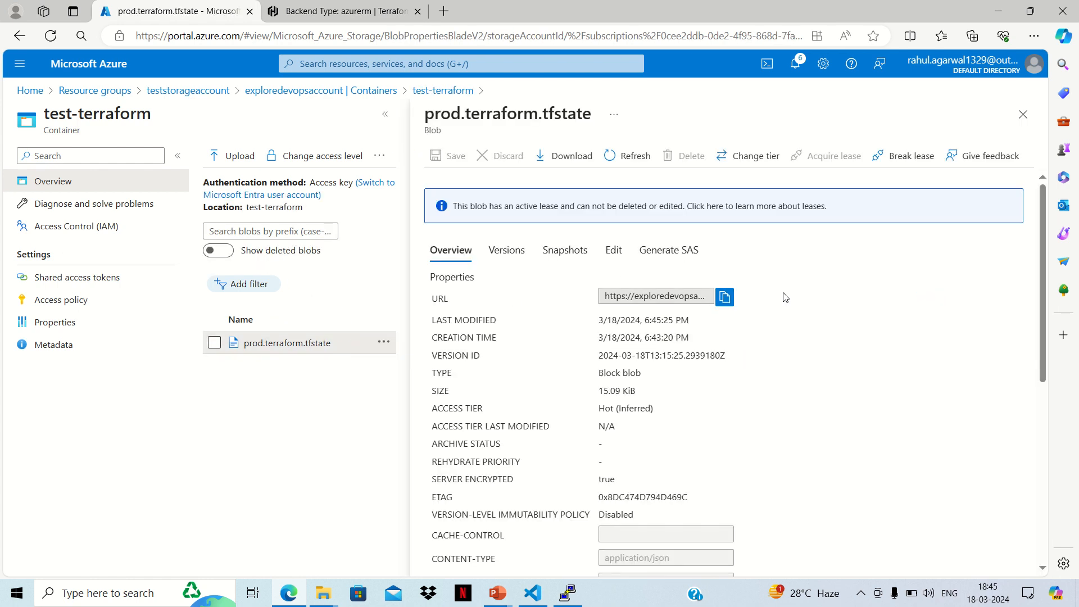
scroll(788, 299, "down", 2)
scroll(788, 299, "down", 2)
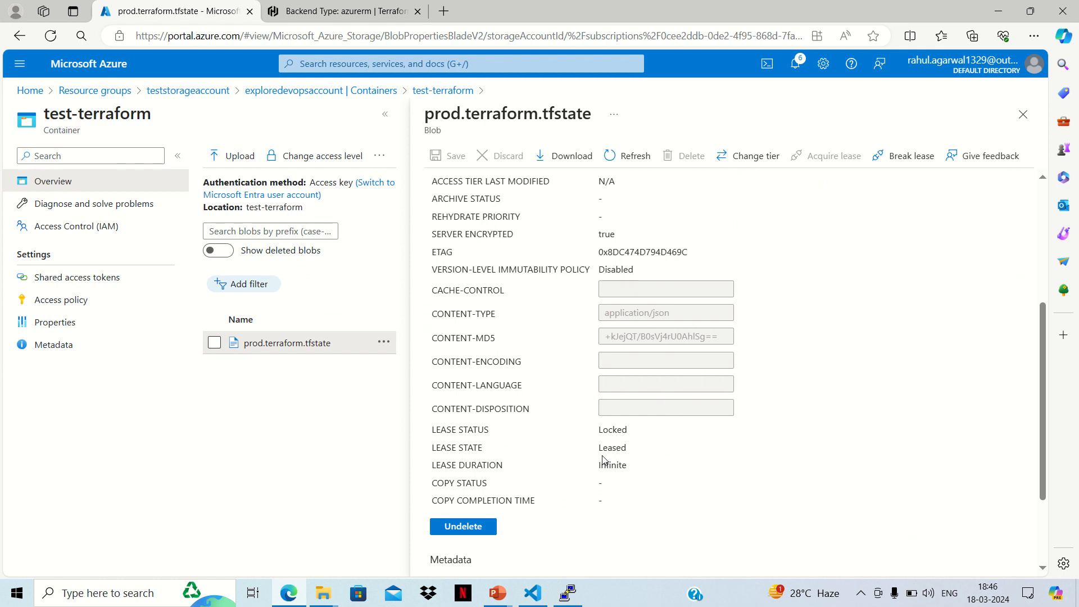
left_click(1022, 114)
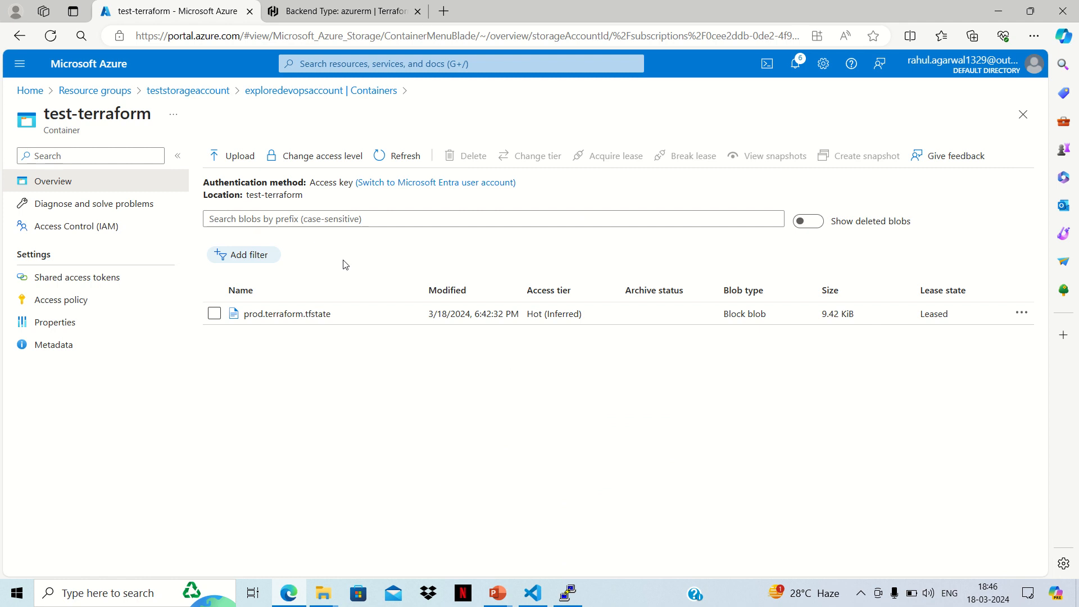
Step: End the PuTTY session to example-machine and return to Visual Studio Code to follow the destroy progress
left_click(568, 593)
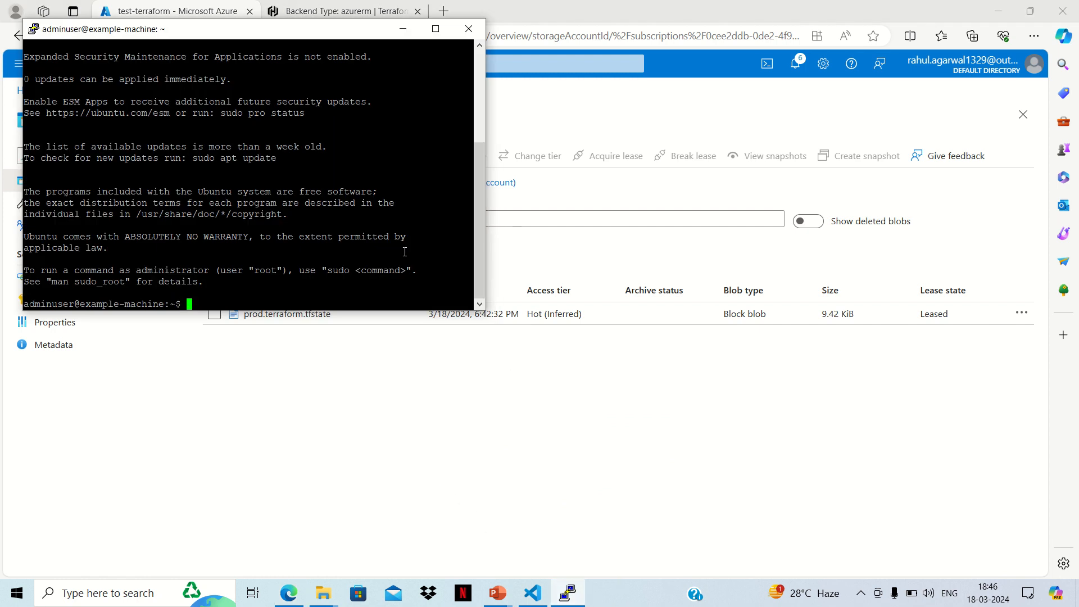
left_click(468, 28)
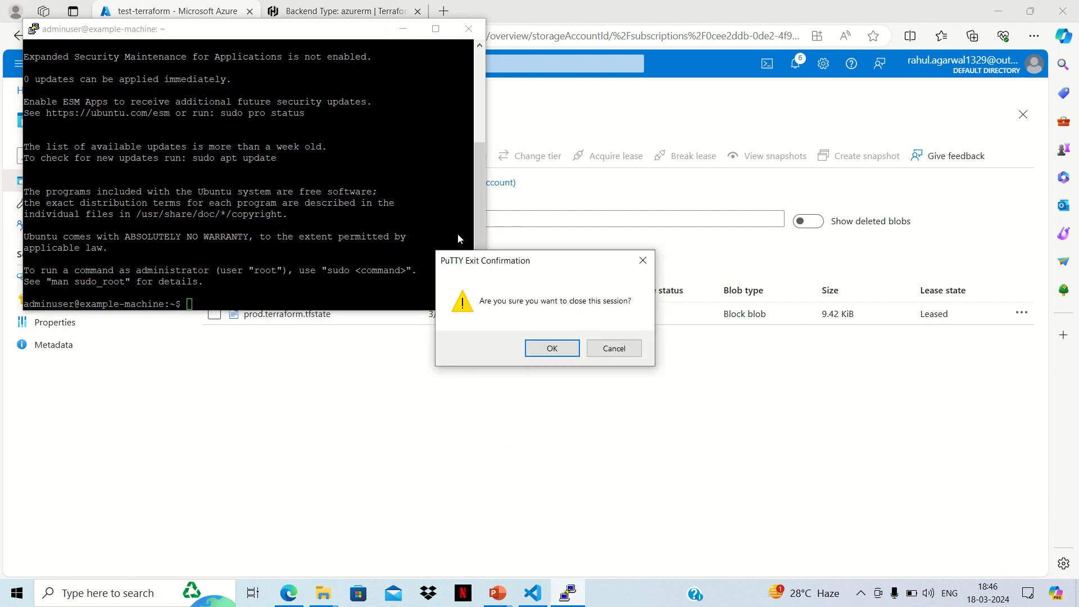
left_click(552, 348)
left_click(533, 594)
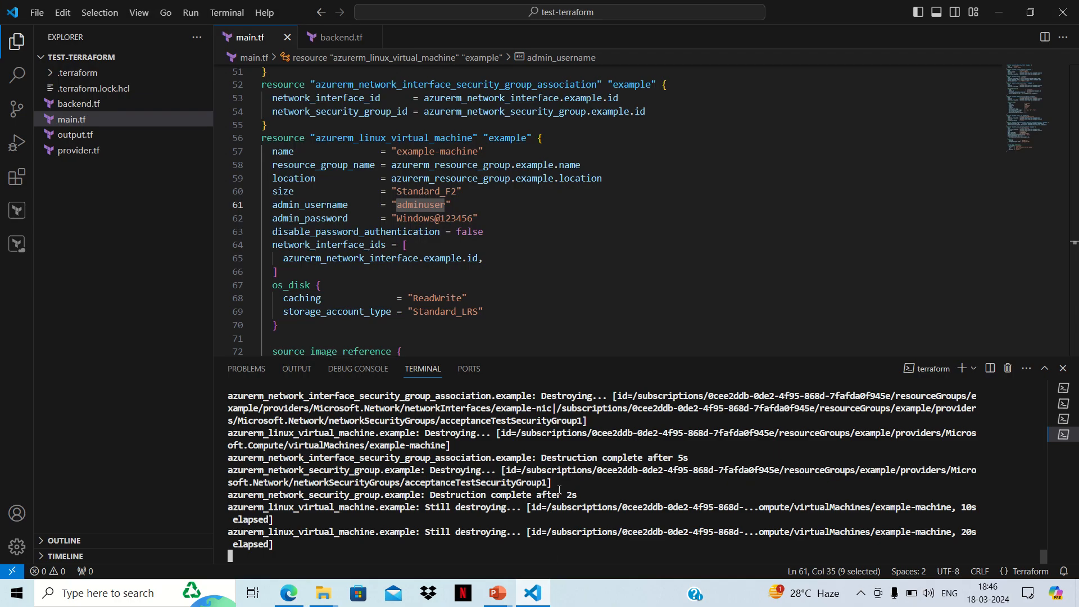